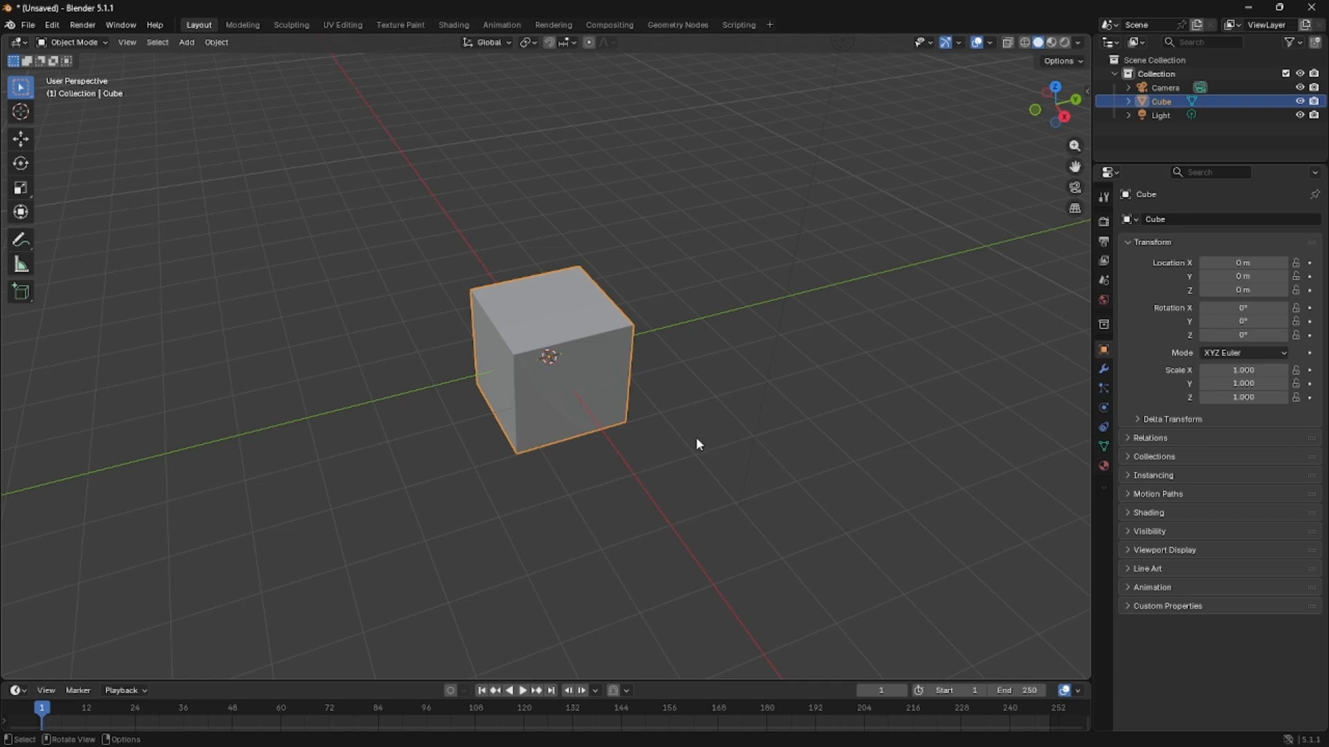
Delete the default cube from the scene.
middle_drag(676, 419, 564, 378)
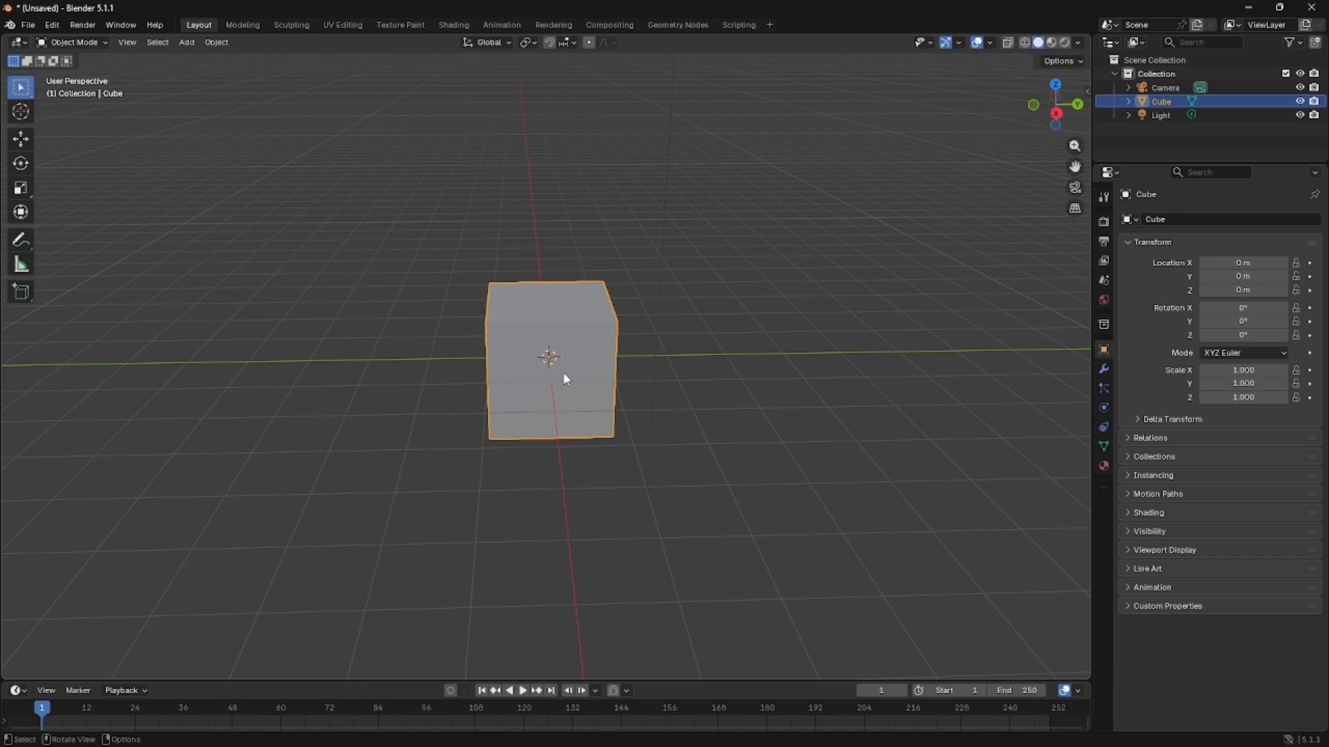
middle_drag(564, 376, 583, 398)
key(Delete)
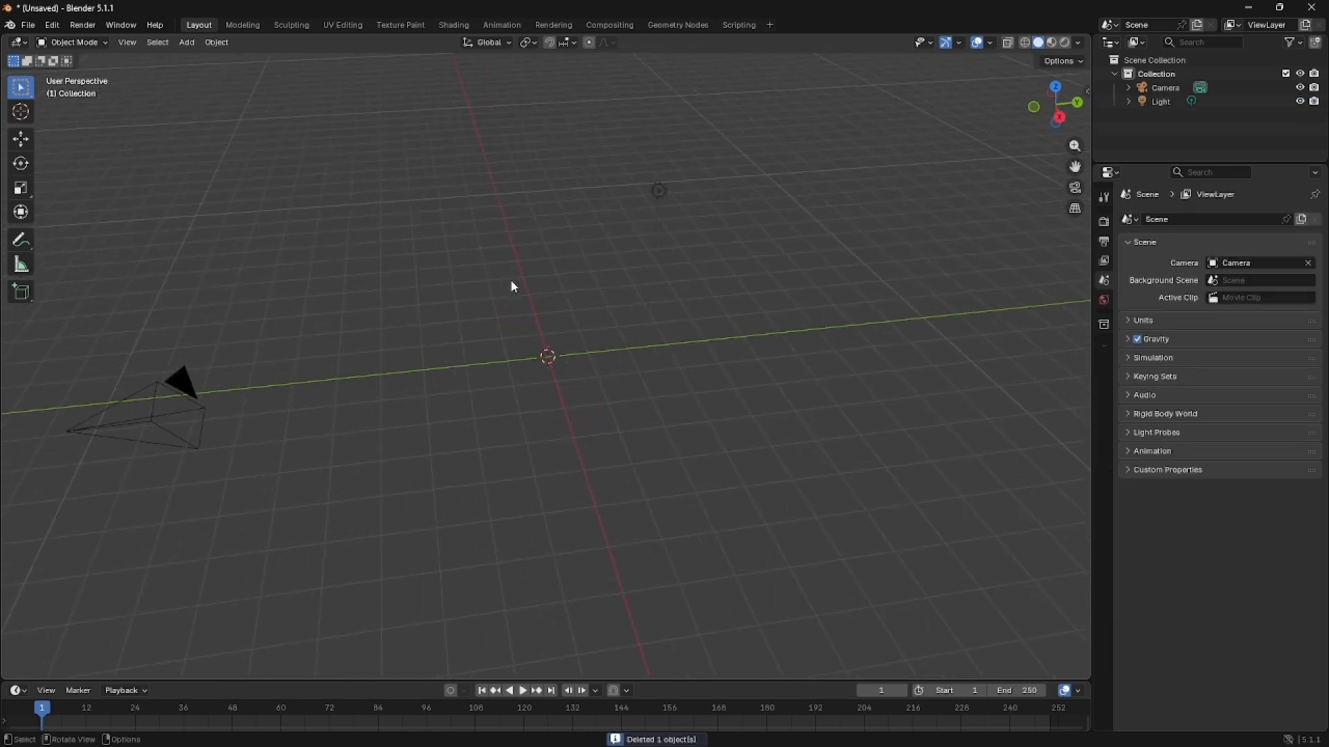
click(167, 392)
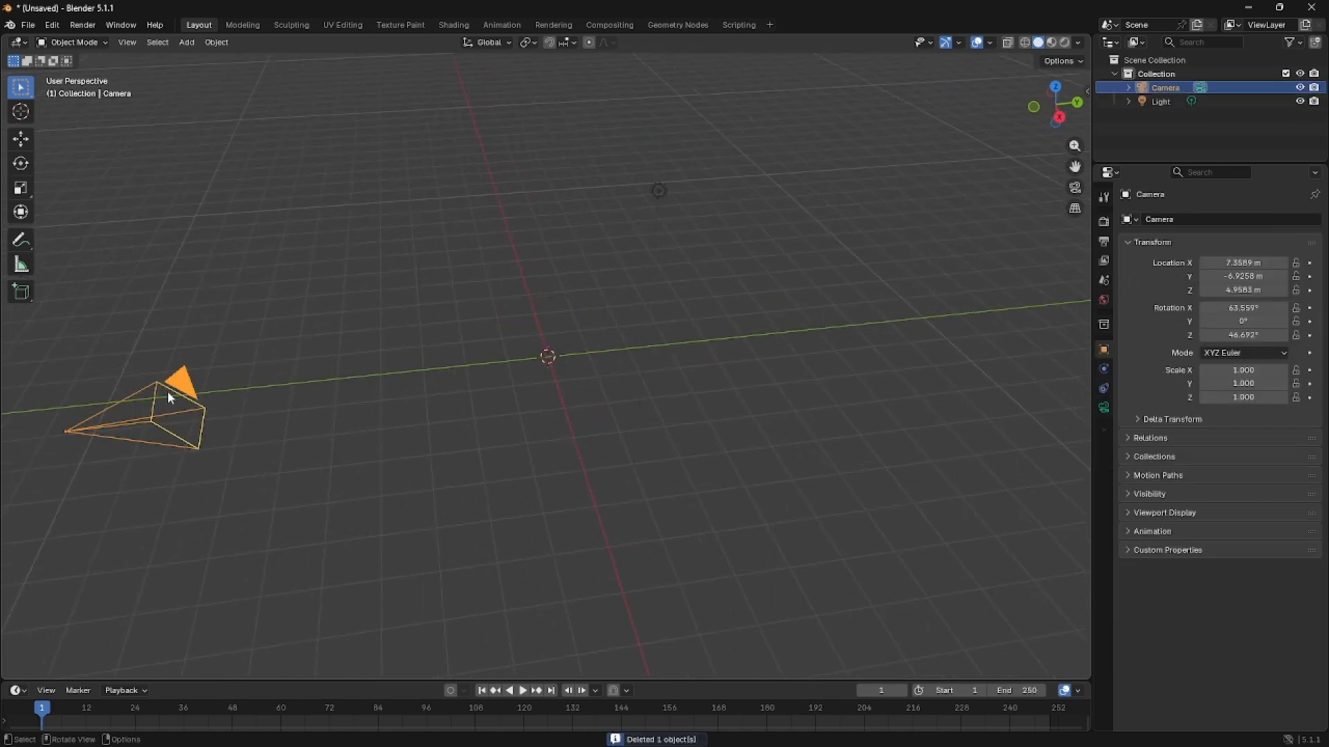
key(KP_0)
key(KP_0)
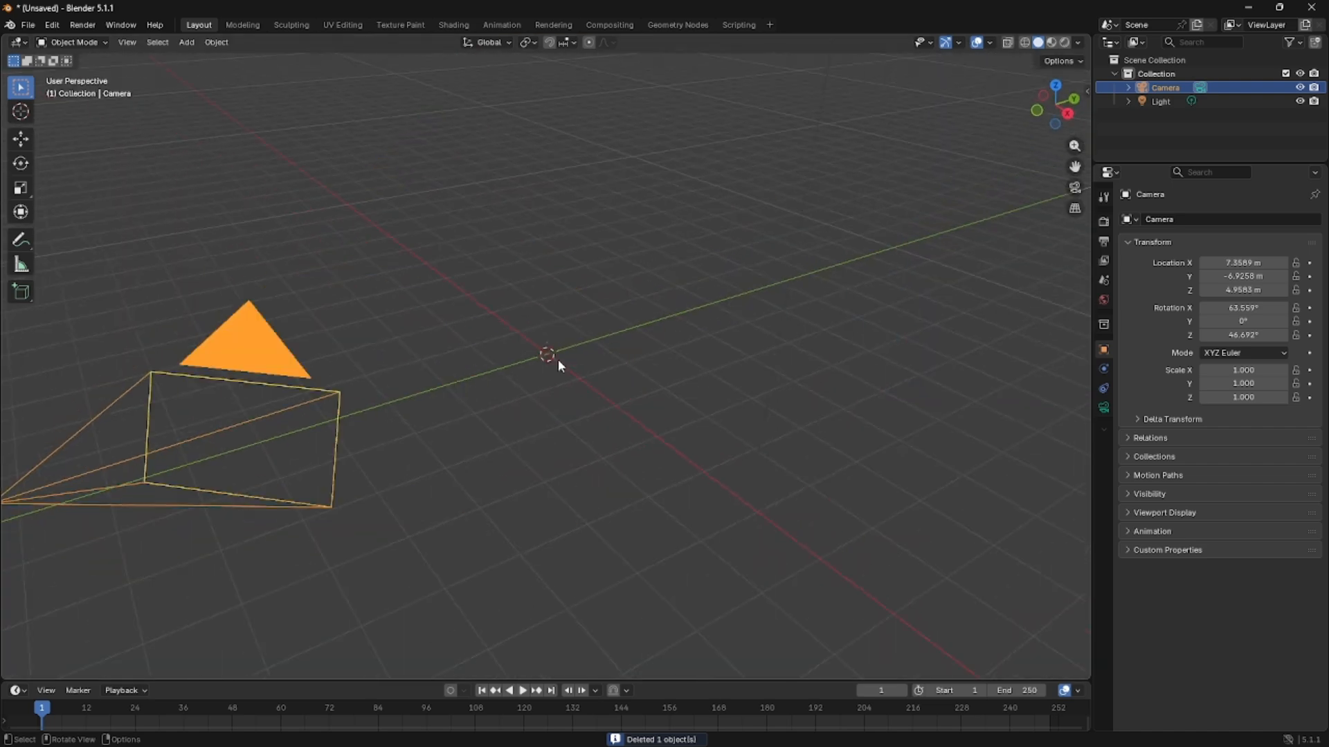
scroll(558, 359, up, 4)
scroll(557, 359, down, 3)
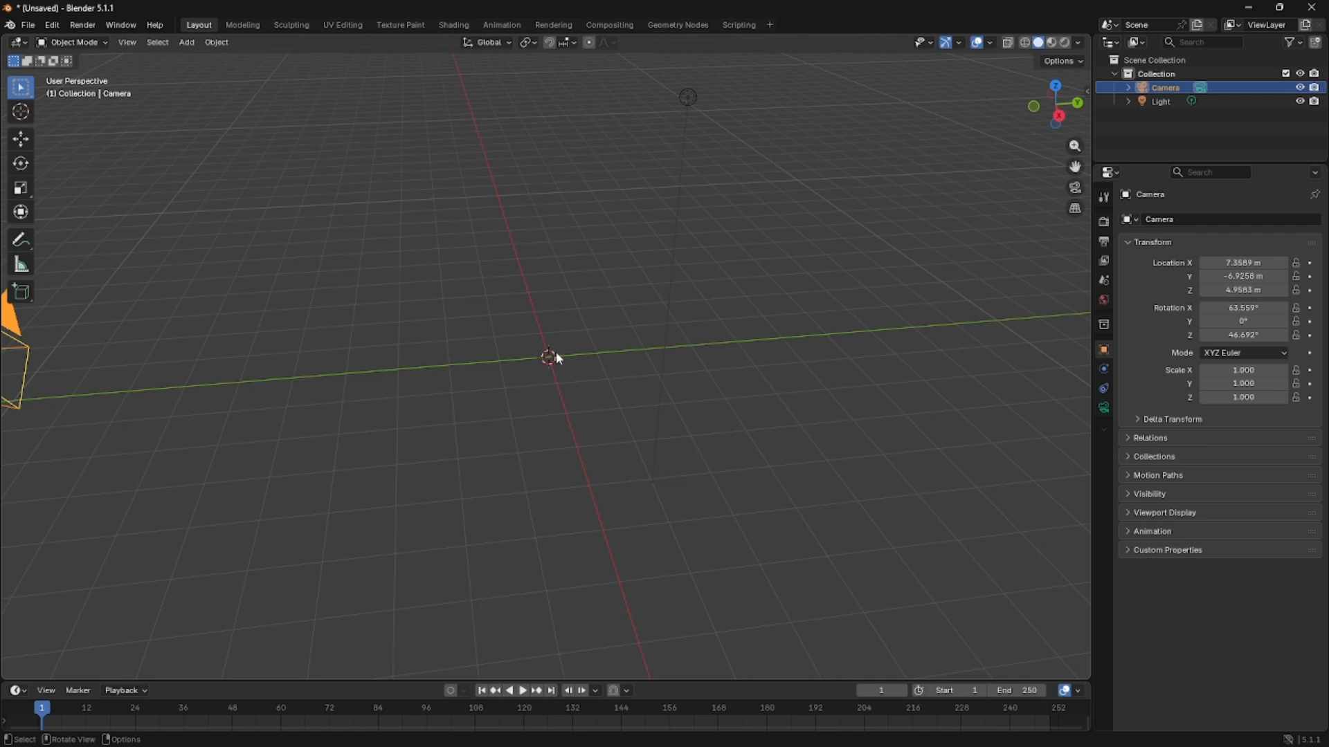
Add a Bézier curve at the world origin and enter Edit Mode on it.
click(193, 45)
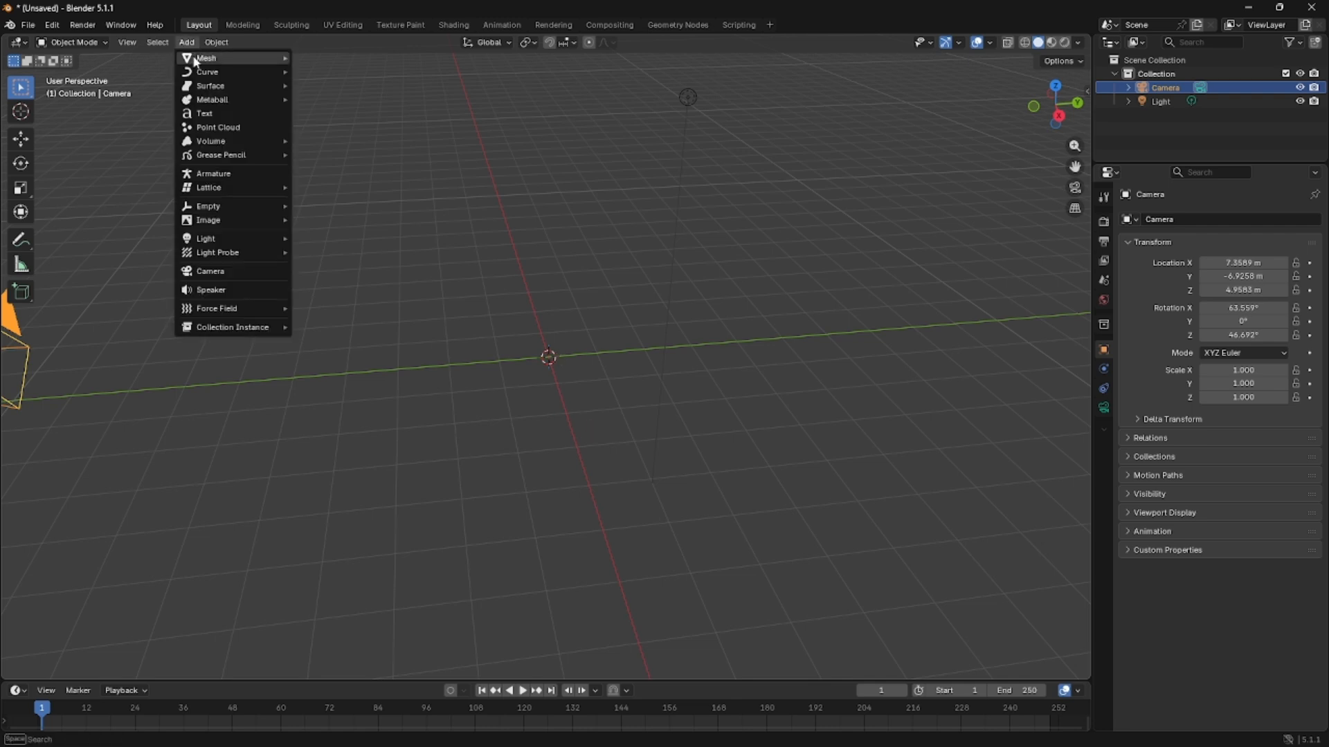
mouse_move(194, 75)
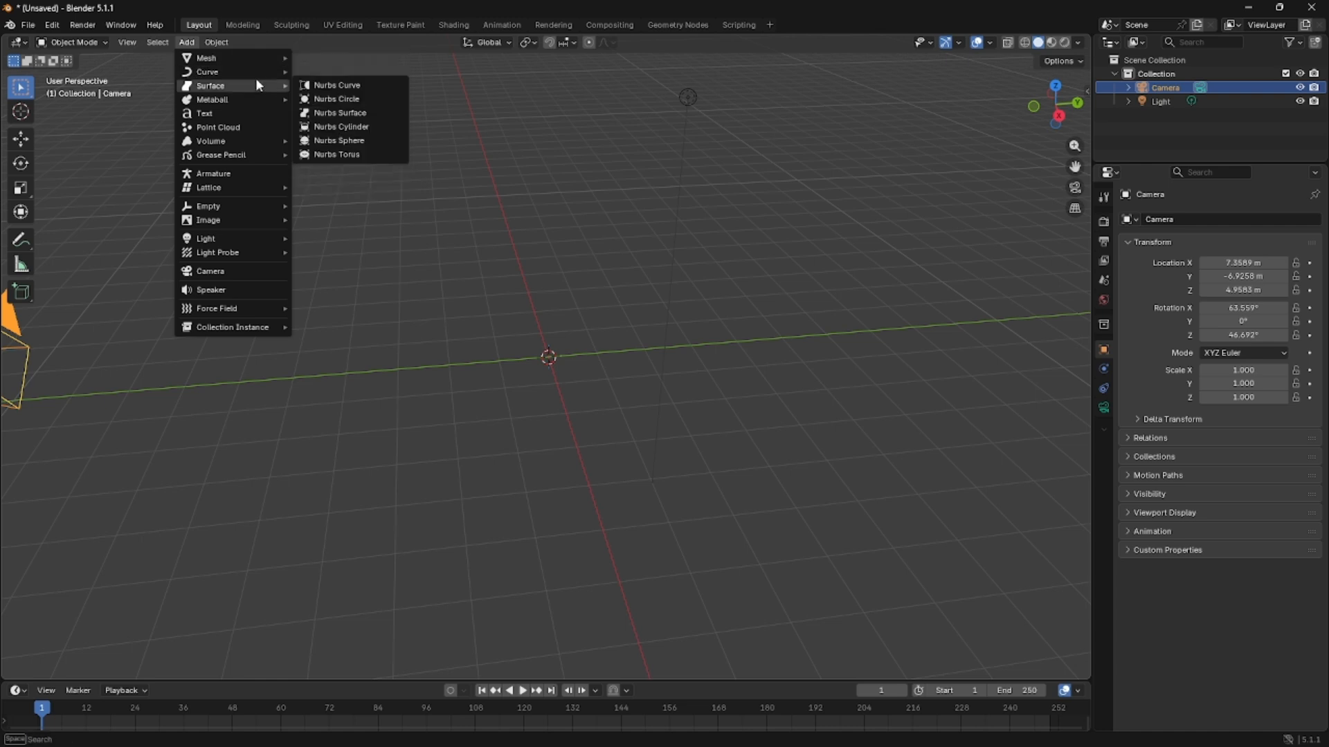
click(324, 71)
middle_drag(353, 173, 750, 443)
click(510, 325)
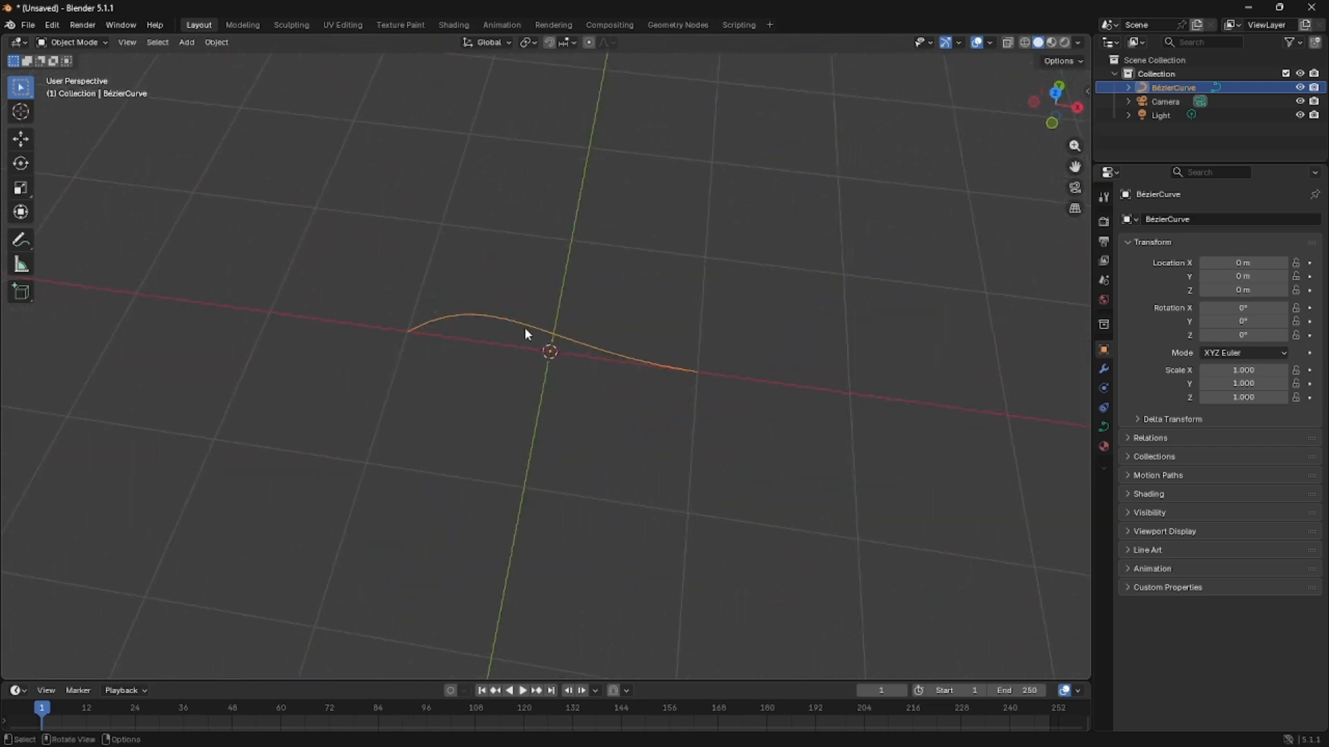
key(Tab)
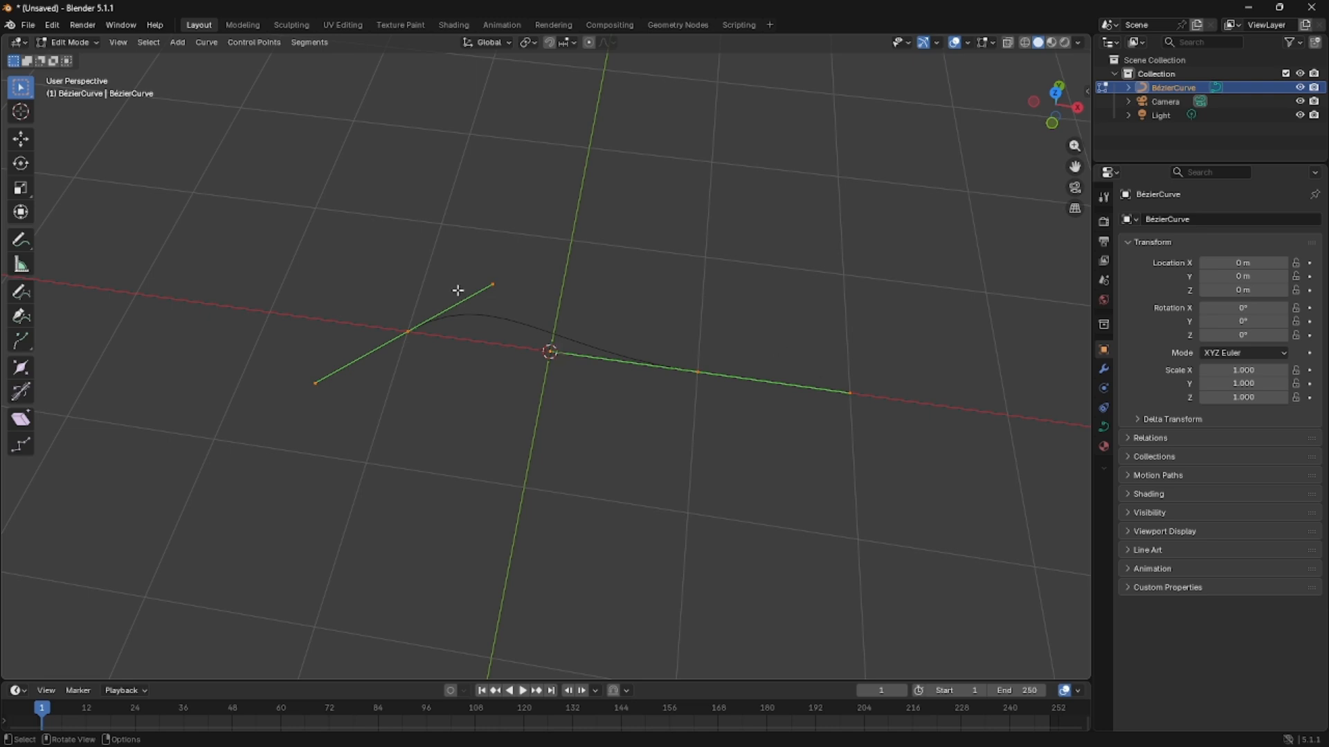
Show the transform values and place the left control point's inner handle at X -1 m with a small positive Y offset.
click(422, 326)
key(n)
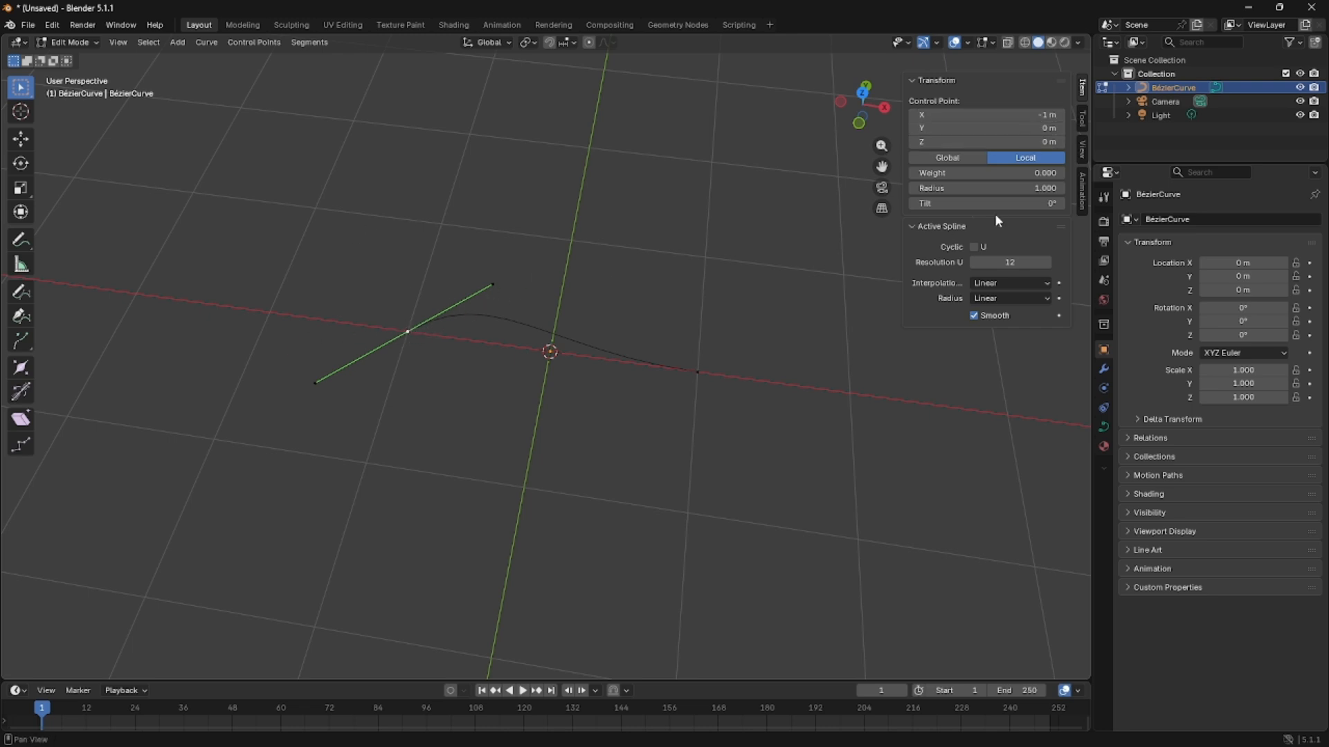
click(505, 282)
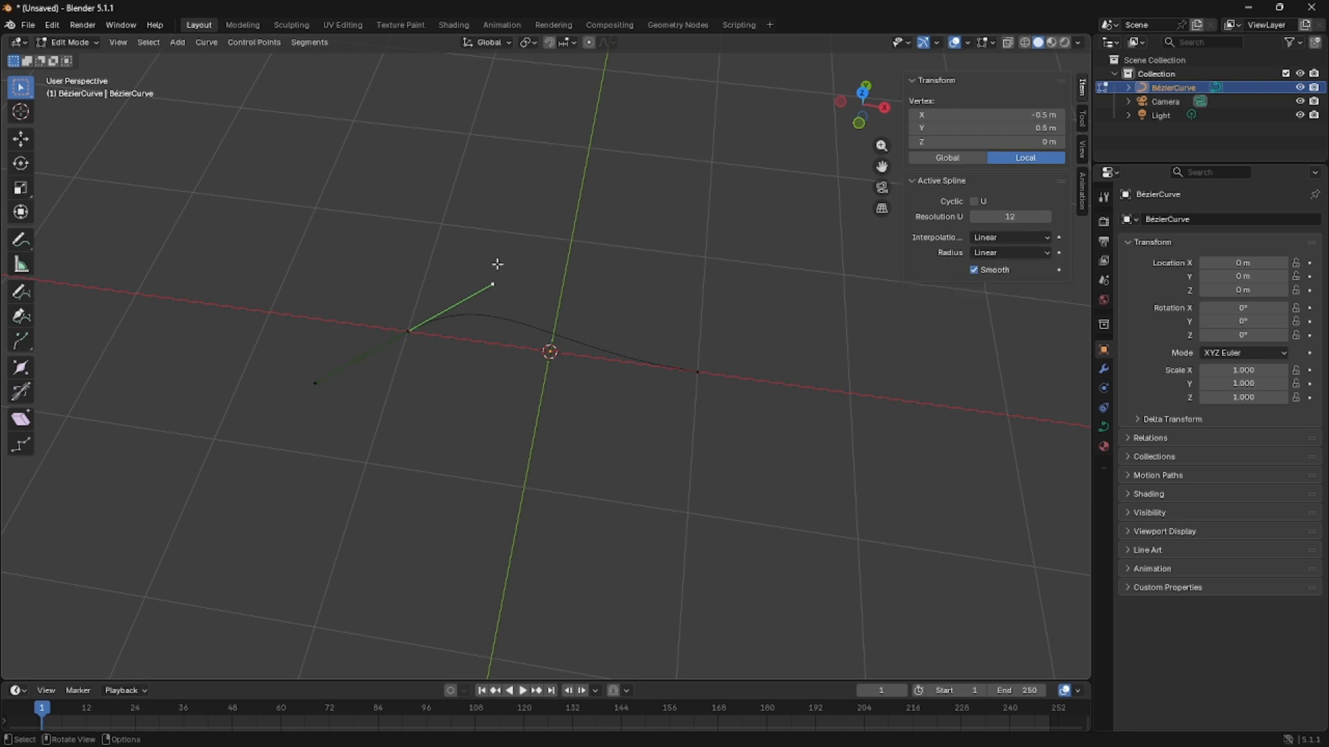
click(971, 118)
text(-1)
key(Tab)
text(0)
key(Tab)
key(Return)
click(1060, 127)
click(1060, 128)
Set the outer handle of the curve's right control point to X 1 m and Y 0.2 m.
click(696, 371)
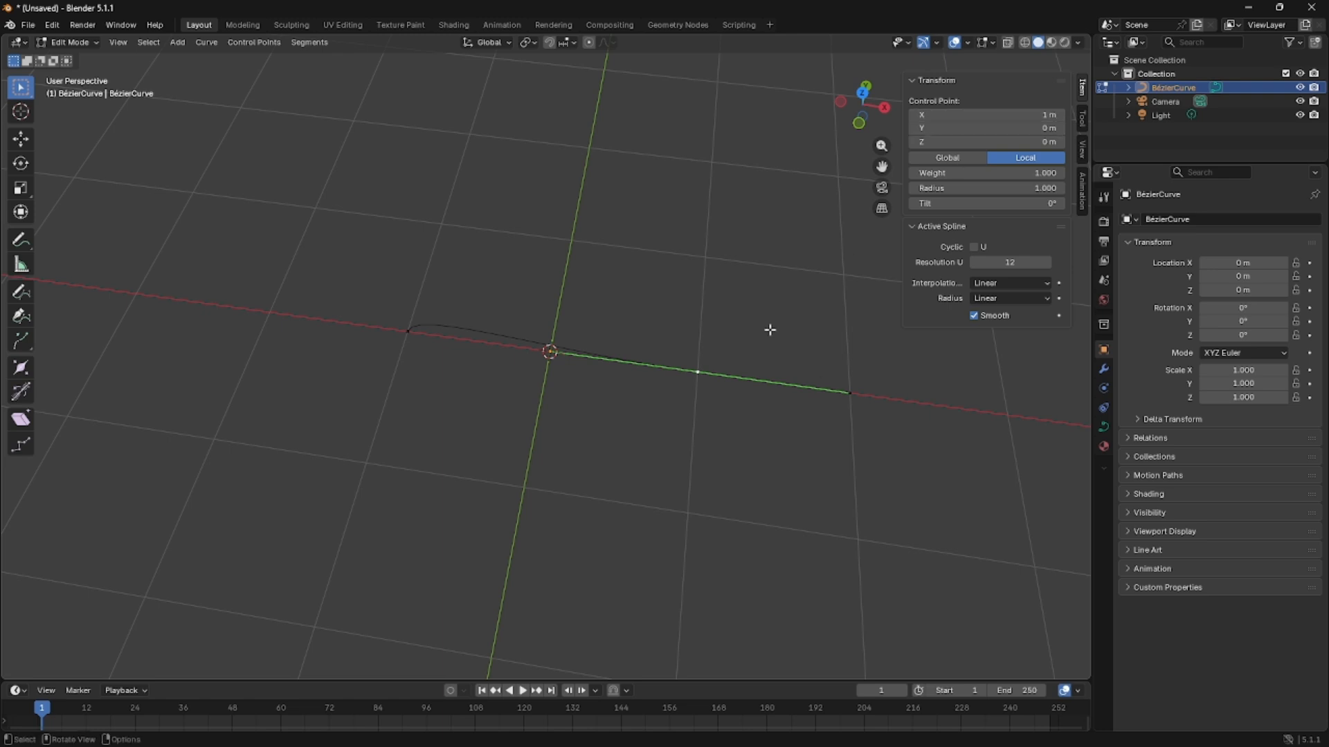
click(839, 349)
click(726, 376)
click(852, 394)
click(1005, 116)
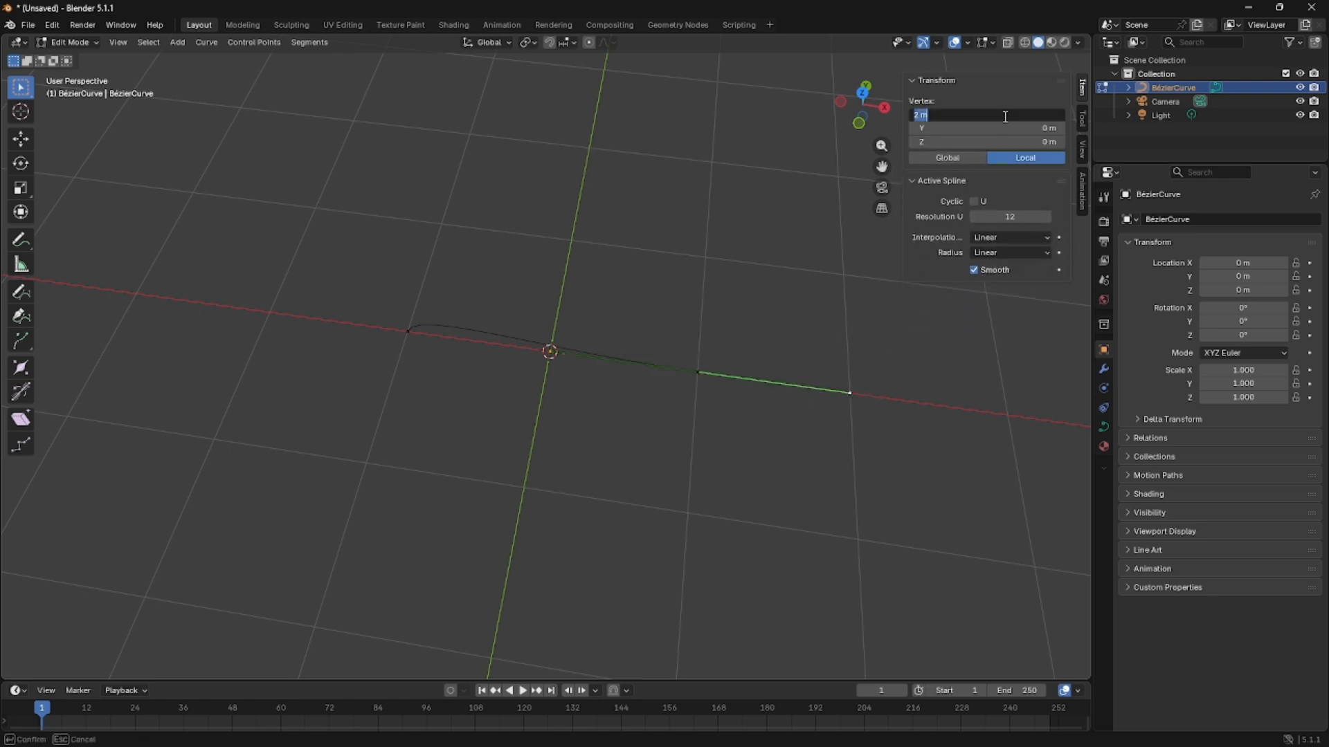
text(1)
key(Tab)
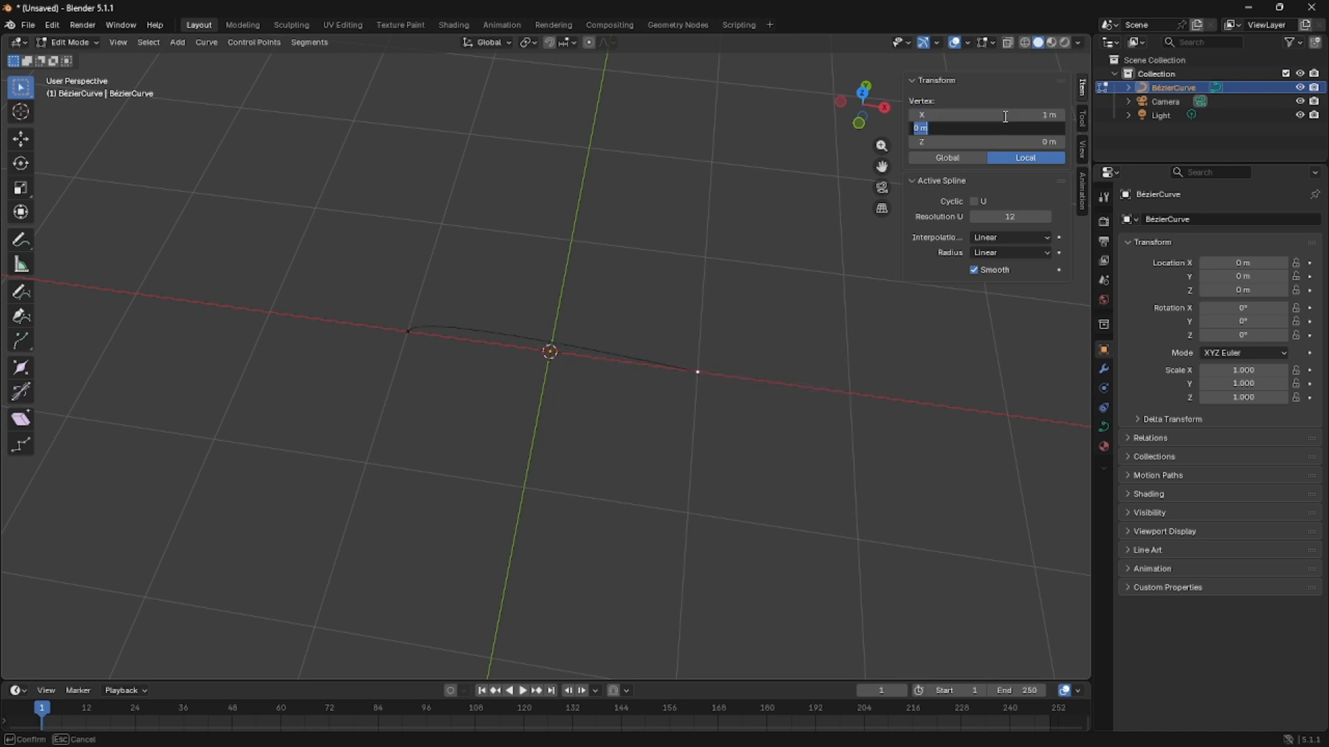
text(0.2)
key(Return)
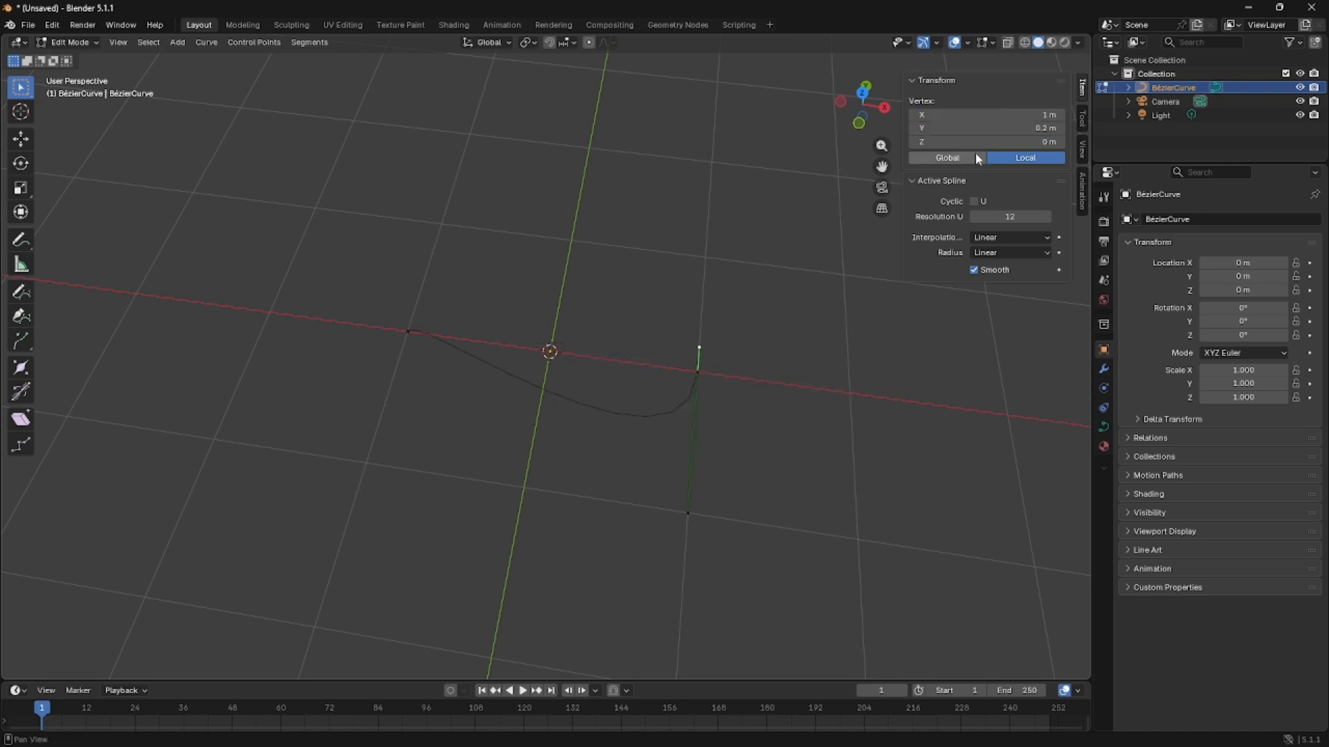
Change the Y coordinate of the right control point's selected handle to -0.2 m.
click(983, 128)
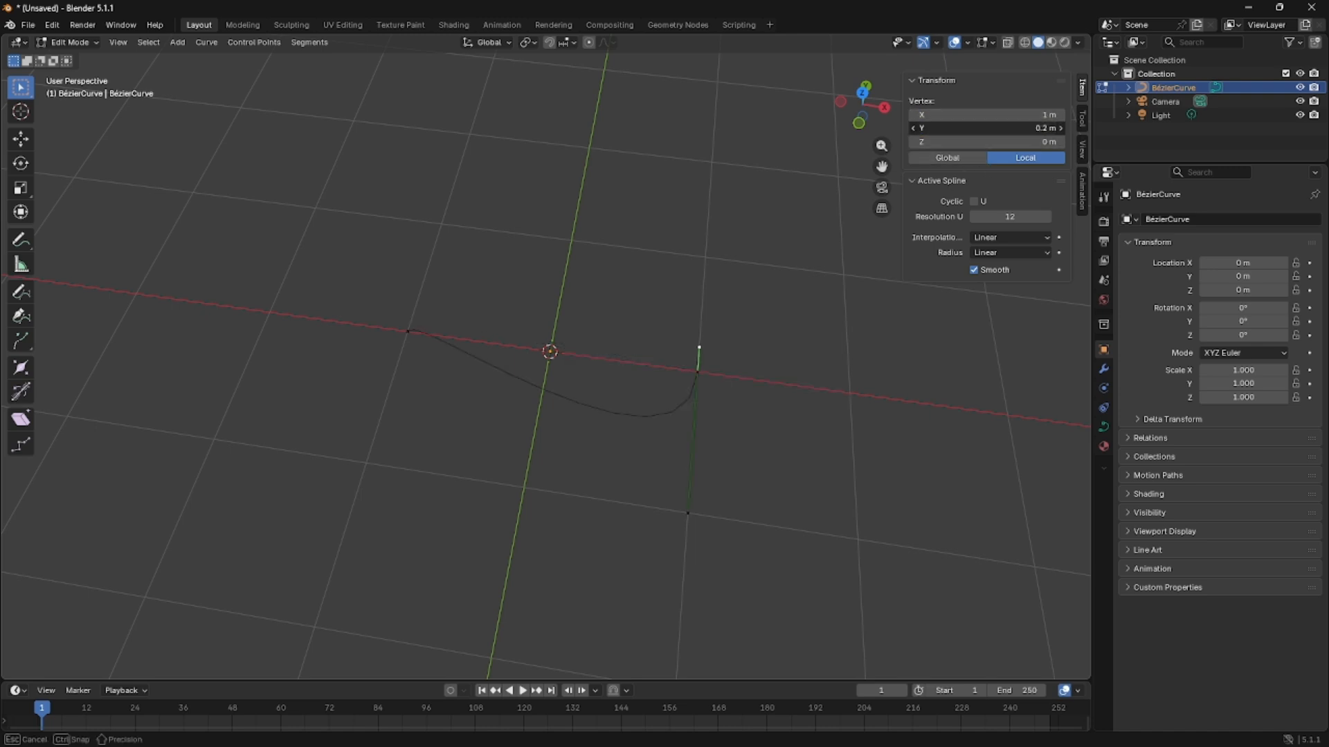
key(BackSpace)
text(-0.2)
key(Return)
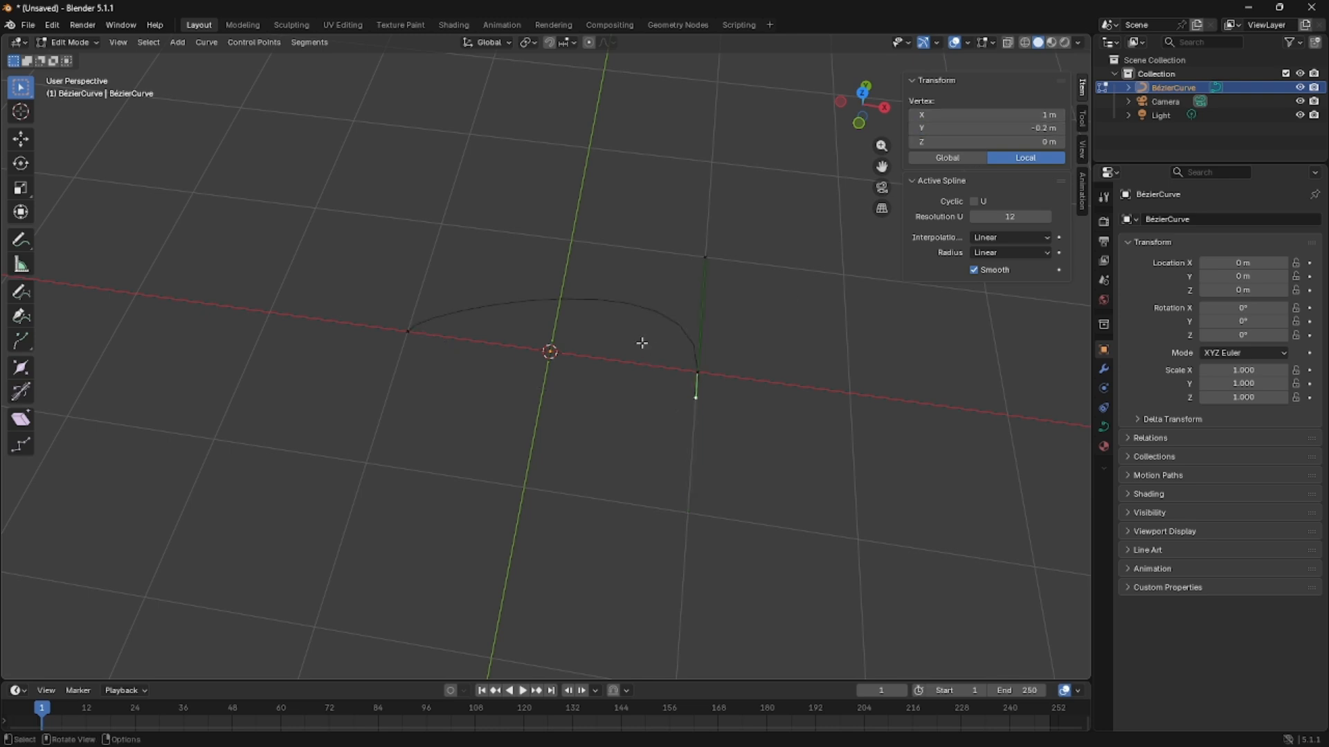
Set the Y coordinate of the right control point's opposite, upper handle to 0.2 m.
click(671, 297)
click(363, 331)
click(413, 303)
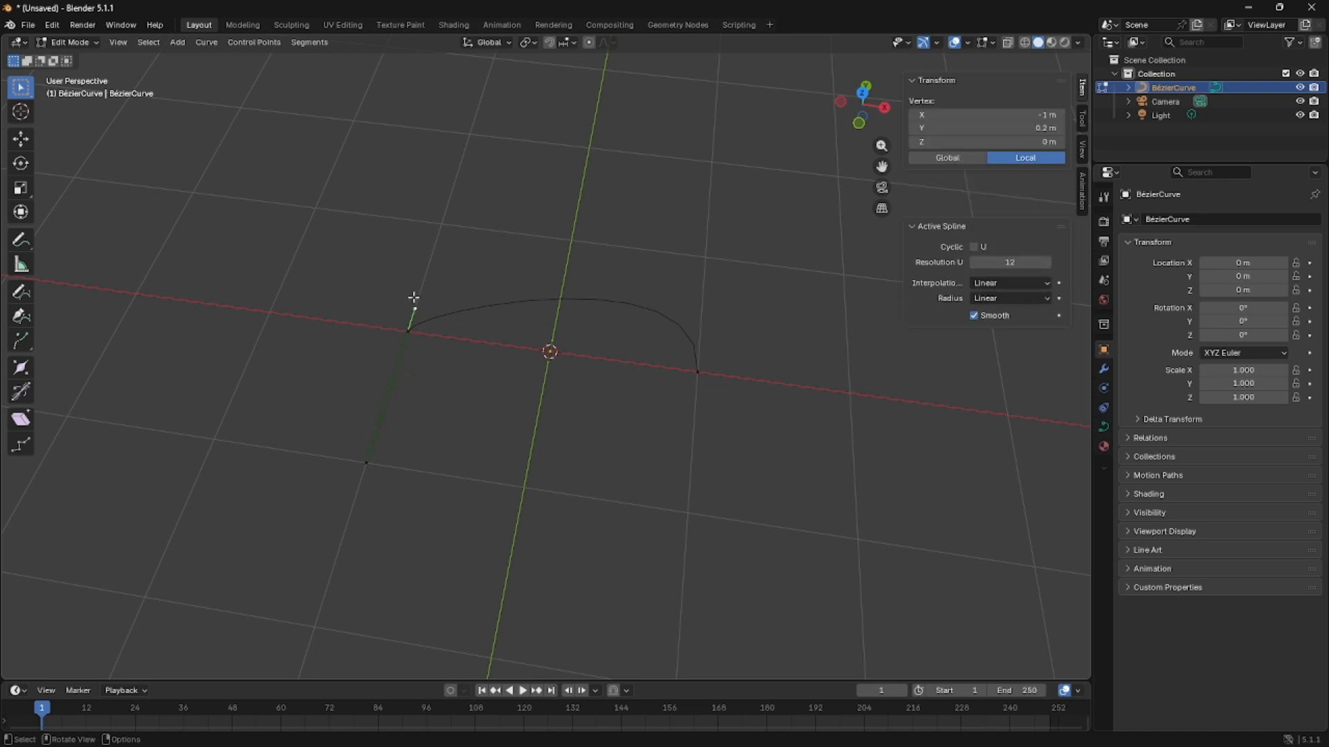
click(694, 372)
click(705, 258)
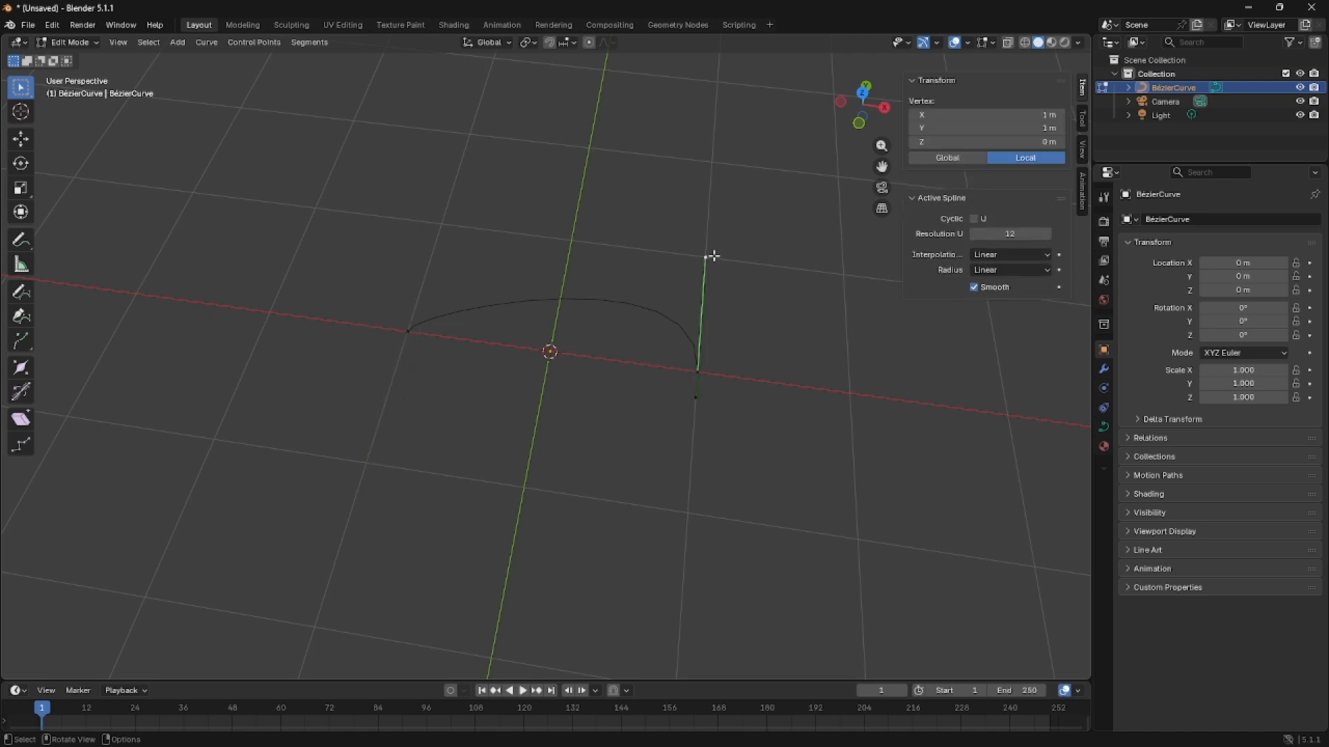
double_click(1039, 128)
key(BackSpace)
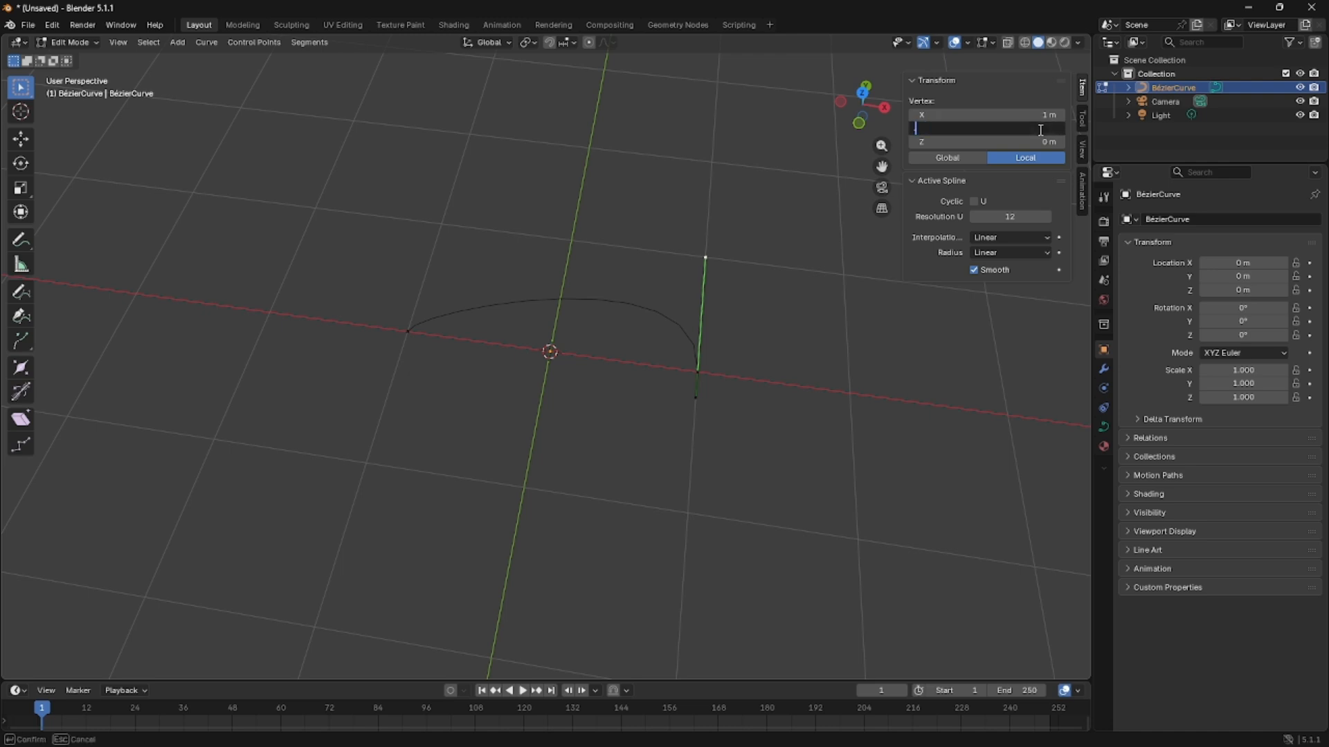
text(.2)
key(Return)
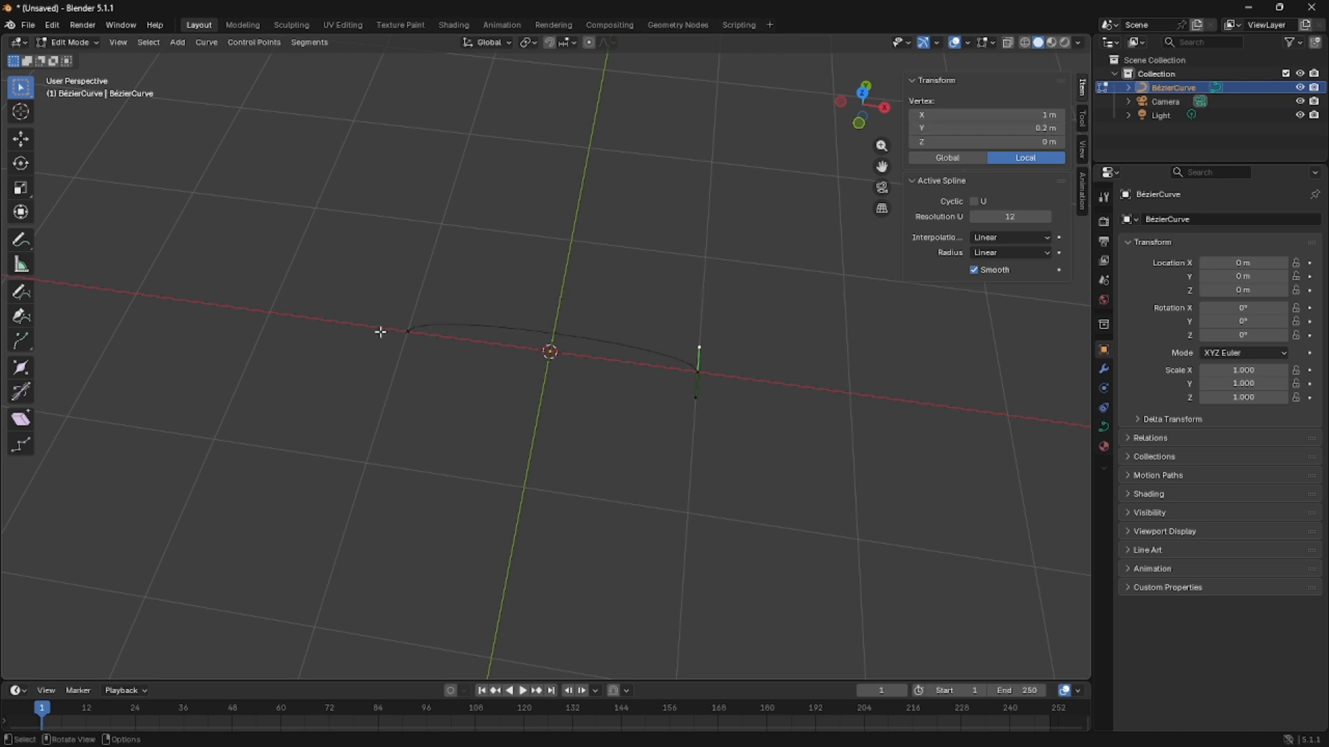
Set the Y coordinate of the left control point's lower handle to -0.2 m.
click(411, 333)
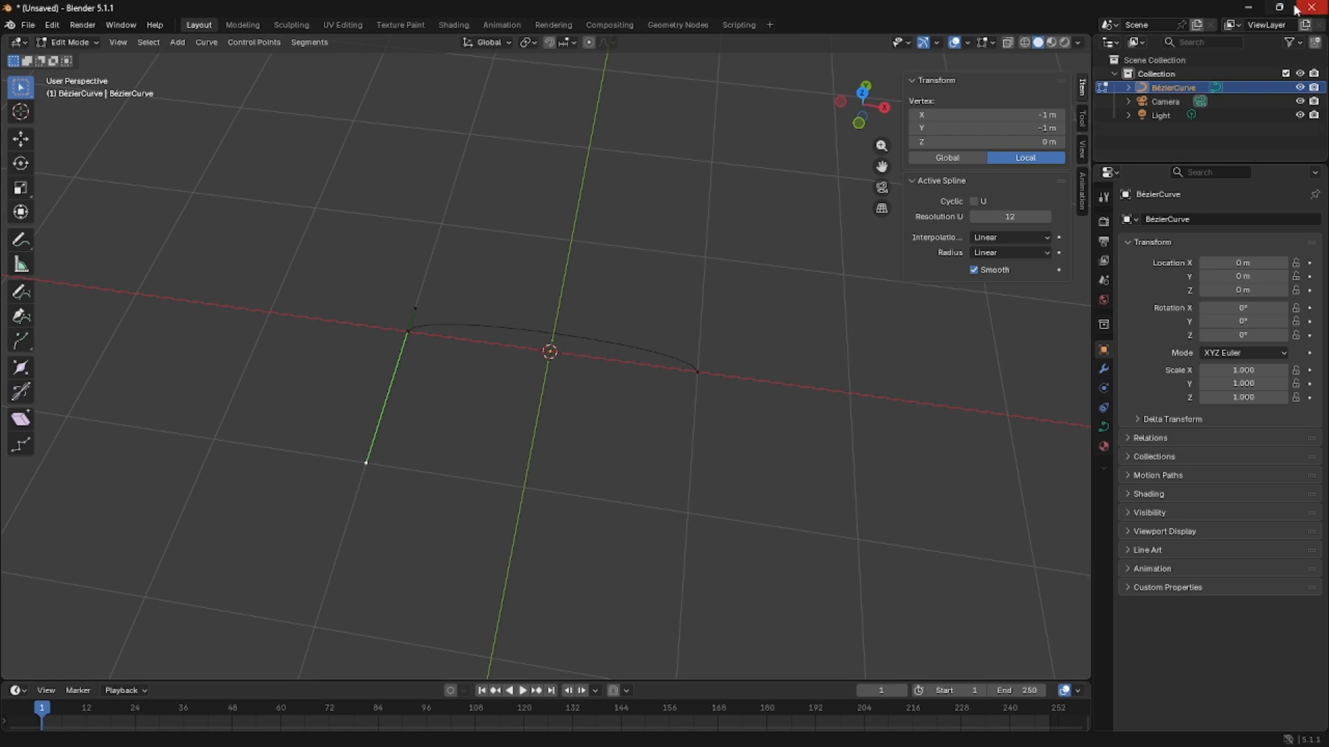
click(1024, 128)
text(-.2)
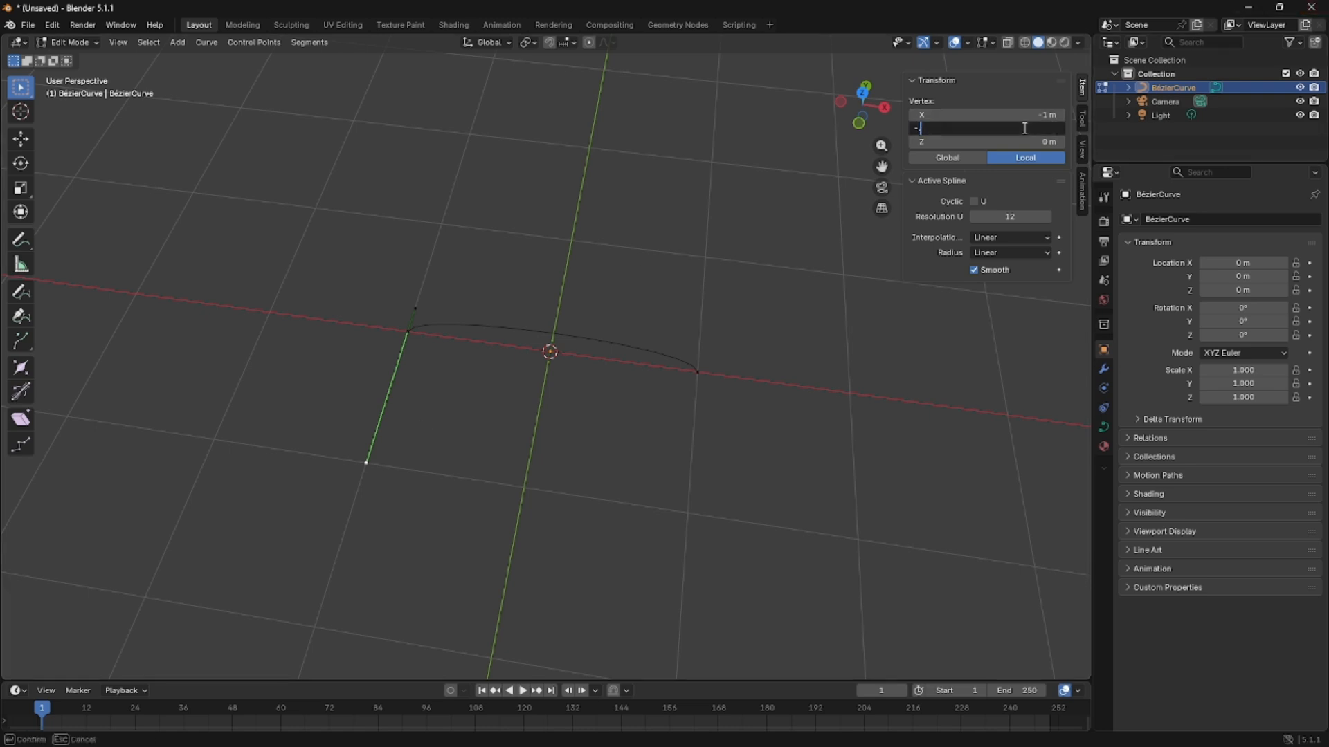
key(Return)
In top view, select both end control points of the curve and subdivide the segment between them.
key(KP_7)
click(530, 386)
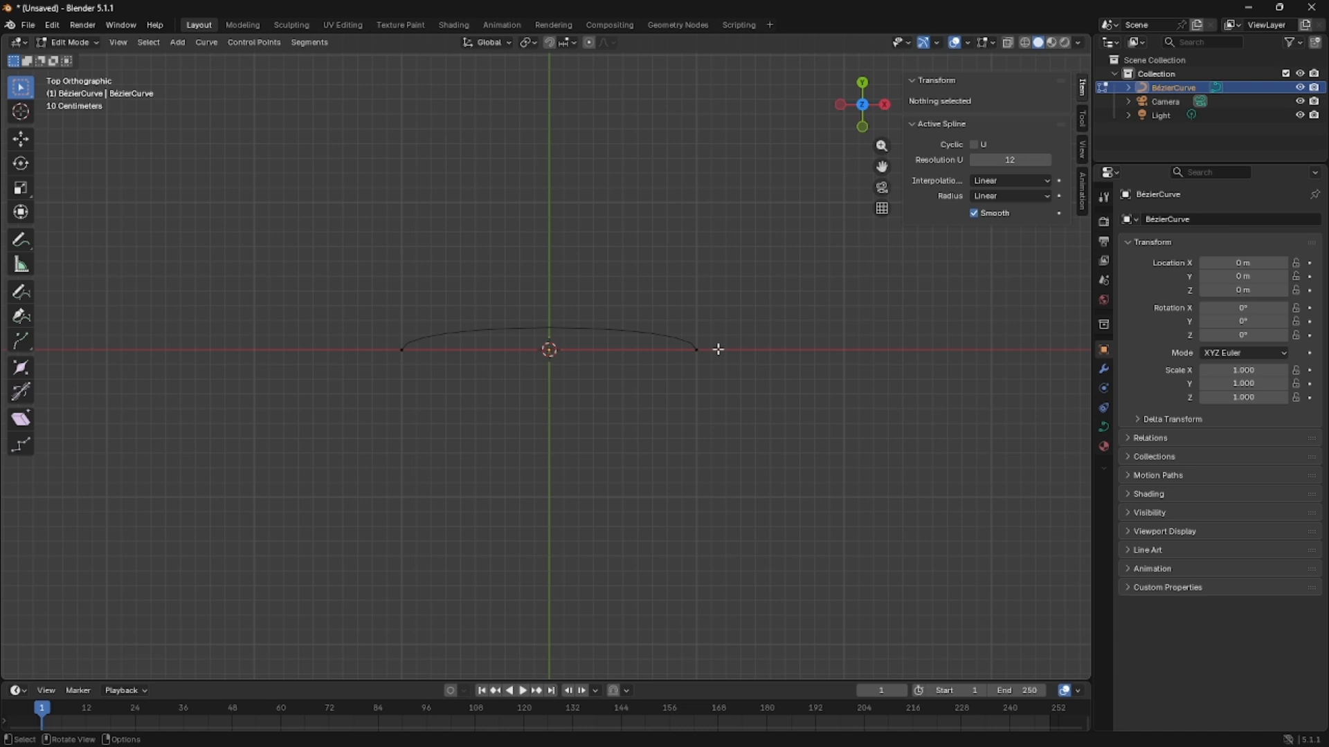
drag(309, 296, 755, 377)
right_click(665, 385)
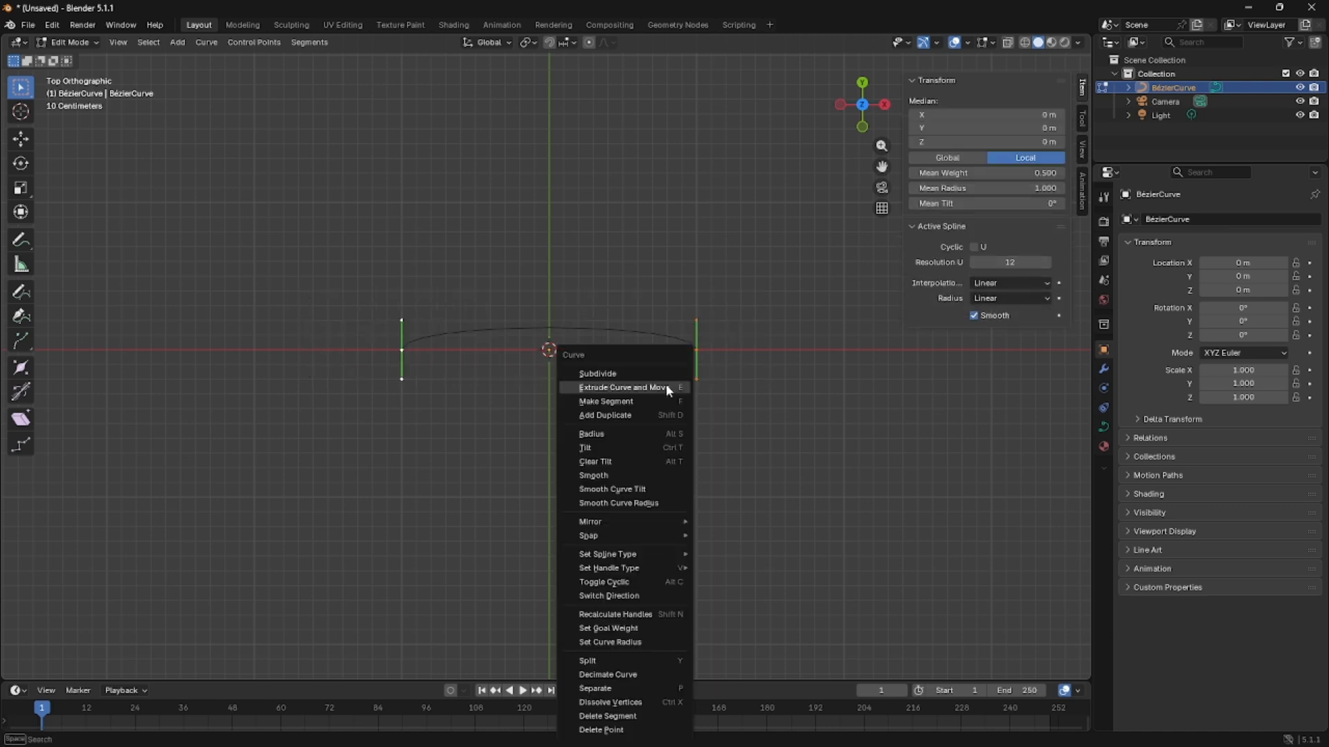
click(648, 365)
Set the Y coordinate of the curve's middle control point to 1 m.
click(549, 328)
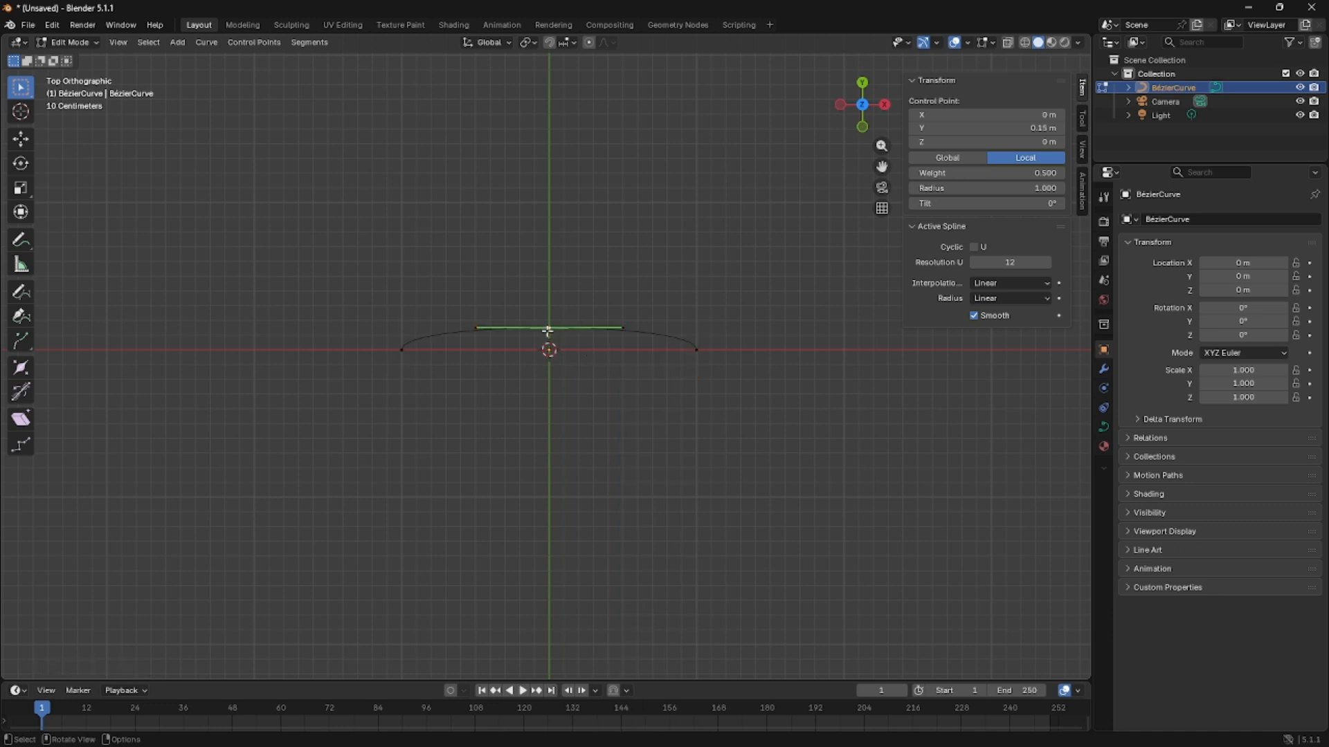
click(1020, 130)
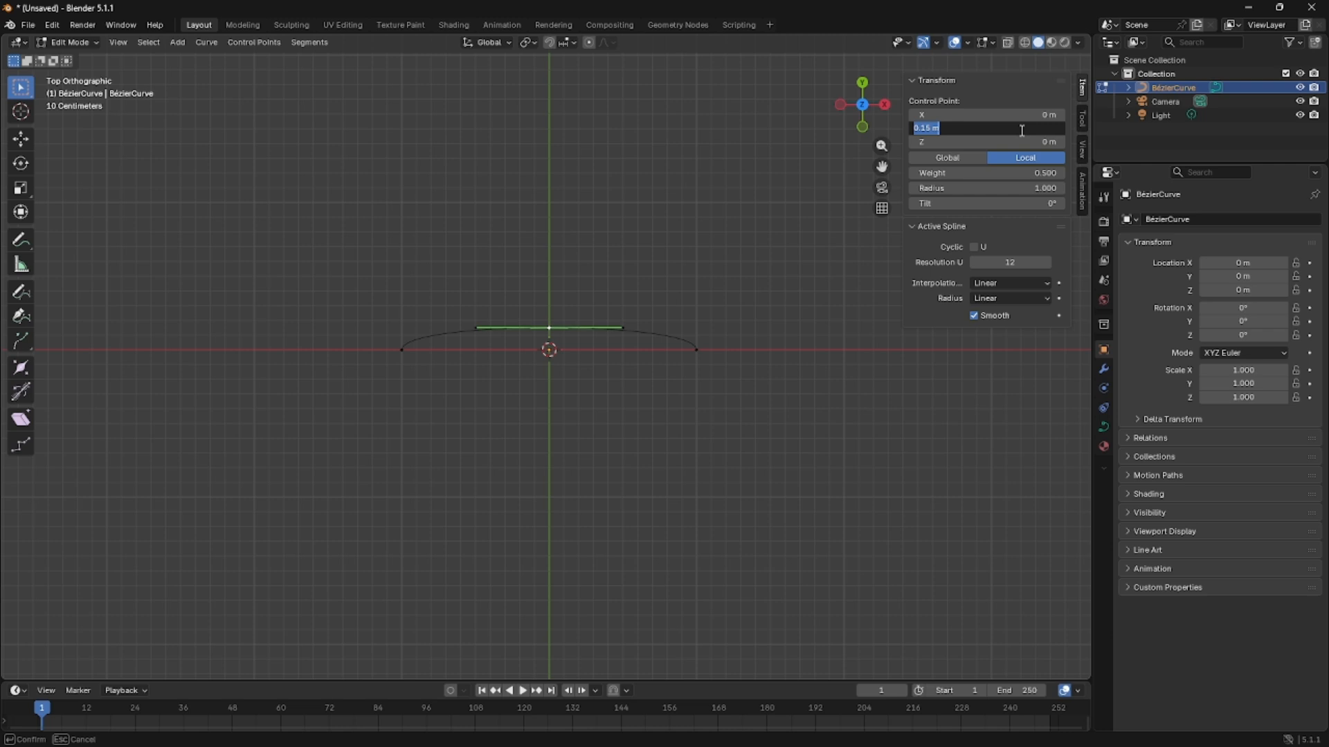
text(1)
key(Return)
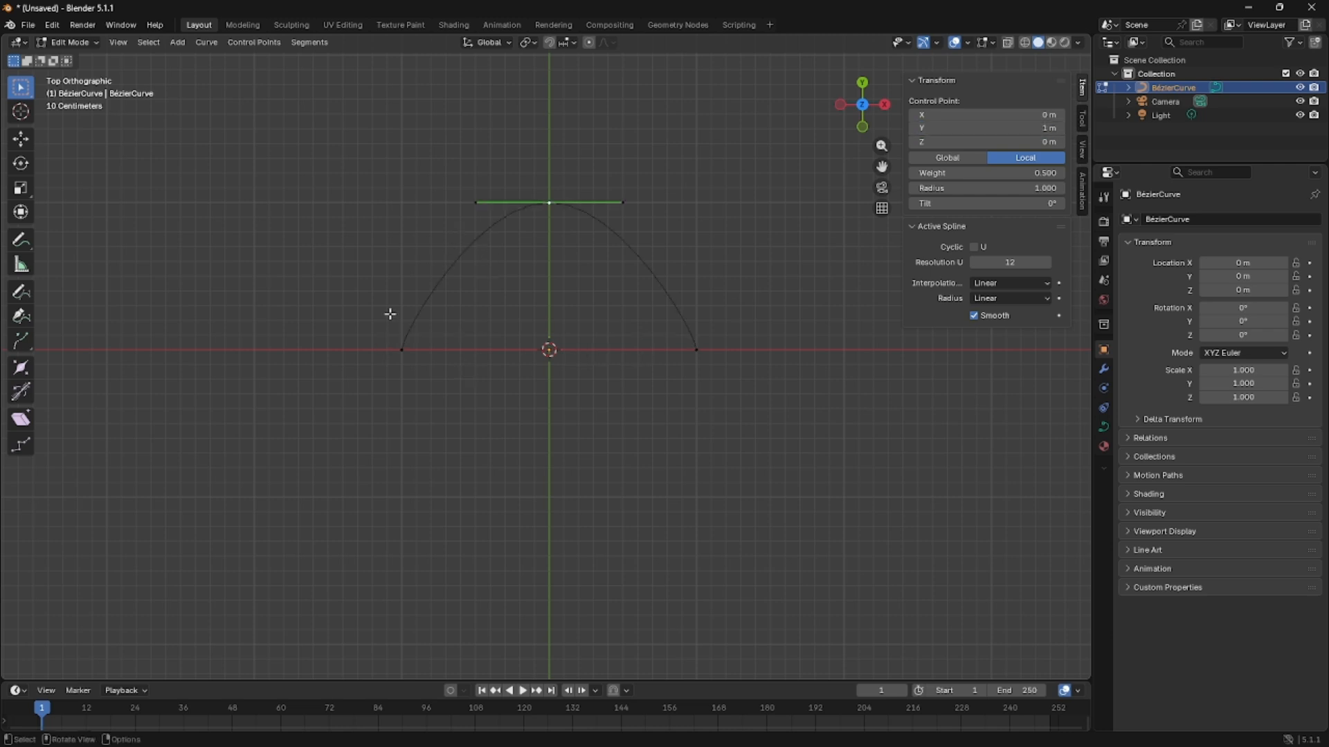
Scale both handles of the middle control point up by a factor of about 2 to round the arch.
click(645, 195)
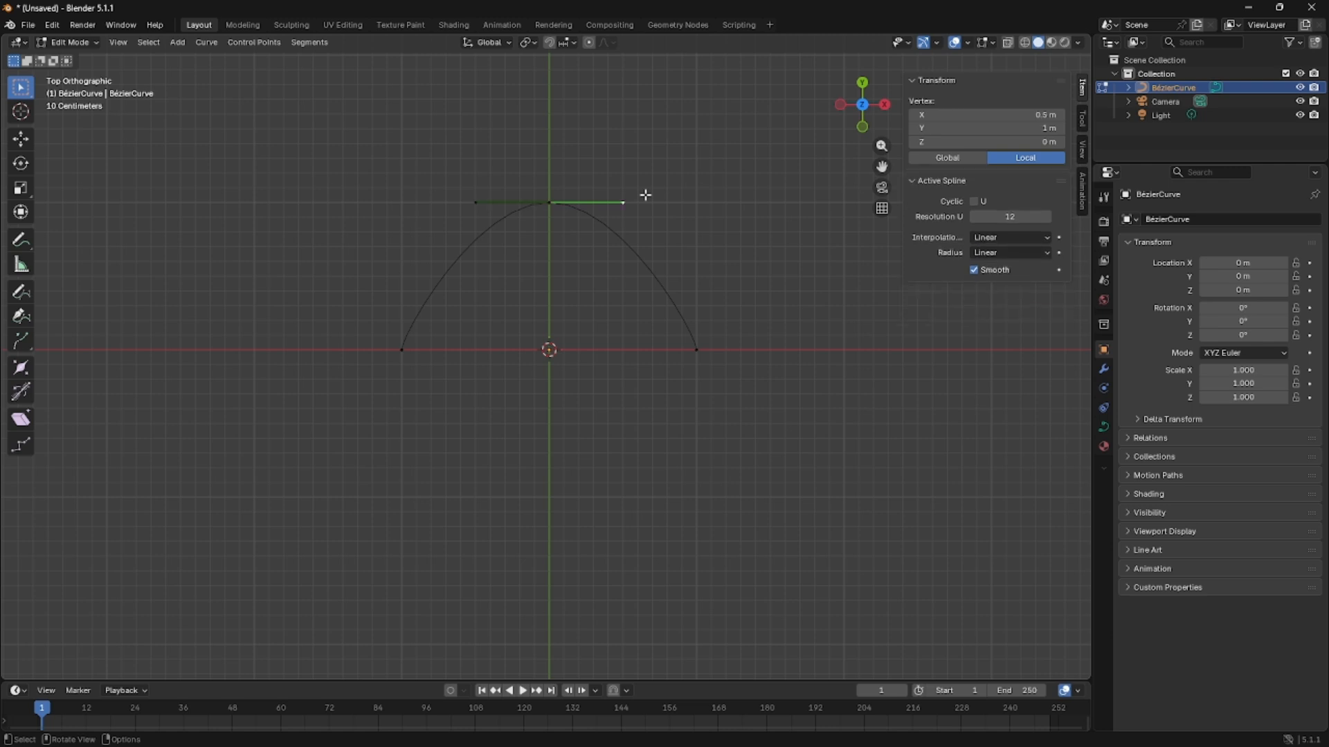
shift+click(476, 202)
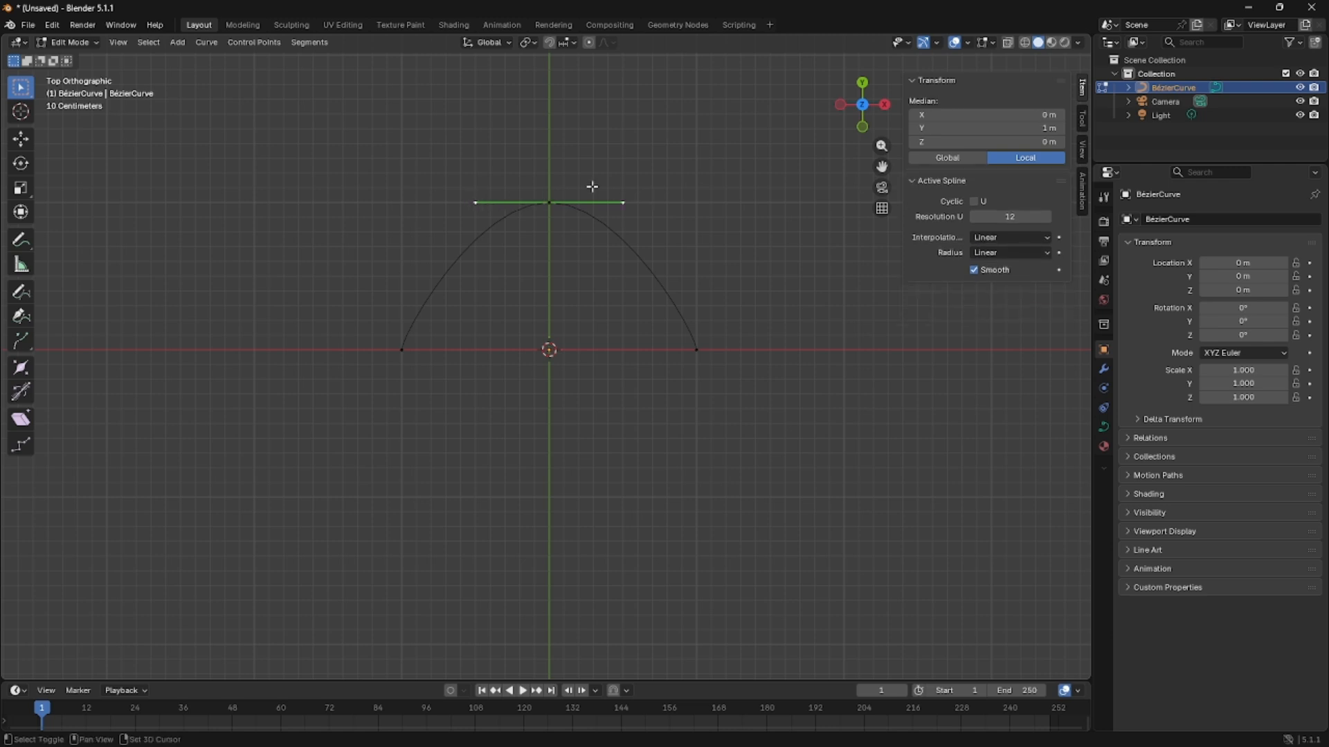
key(s)
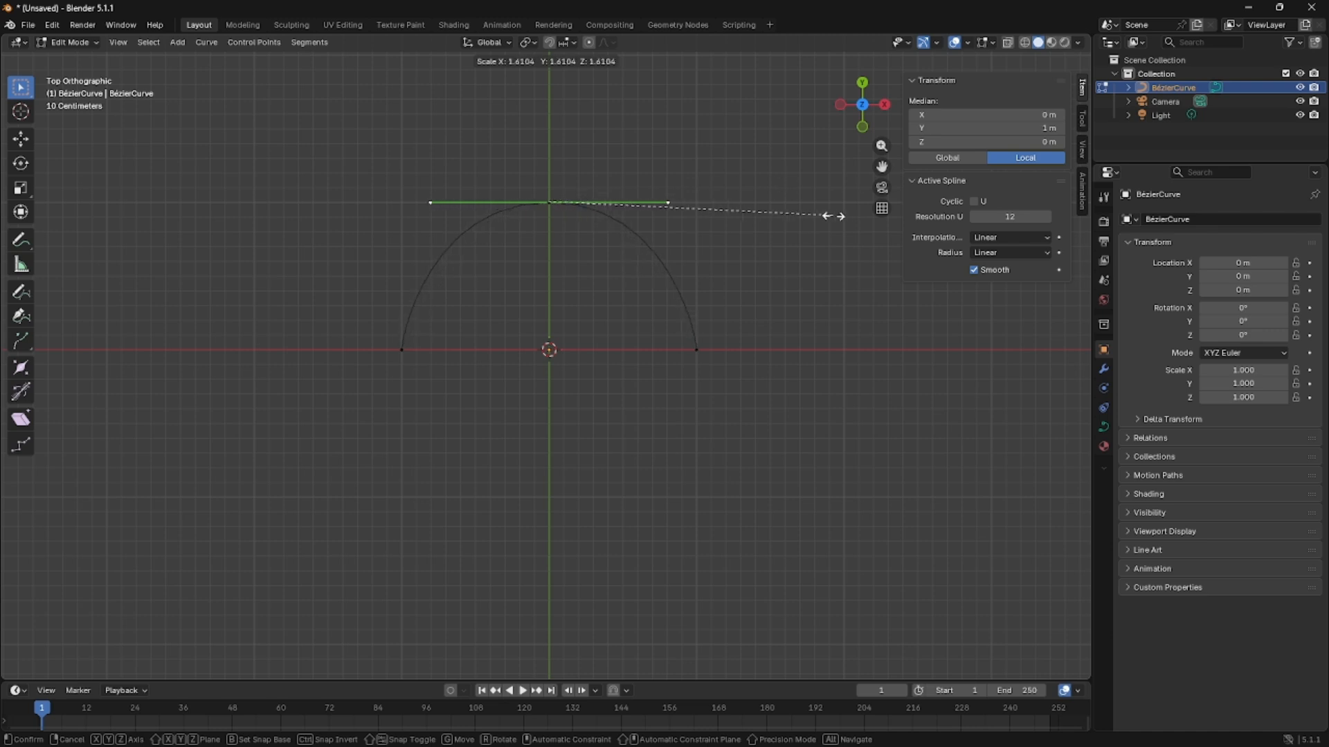
click(895, 220)
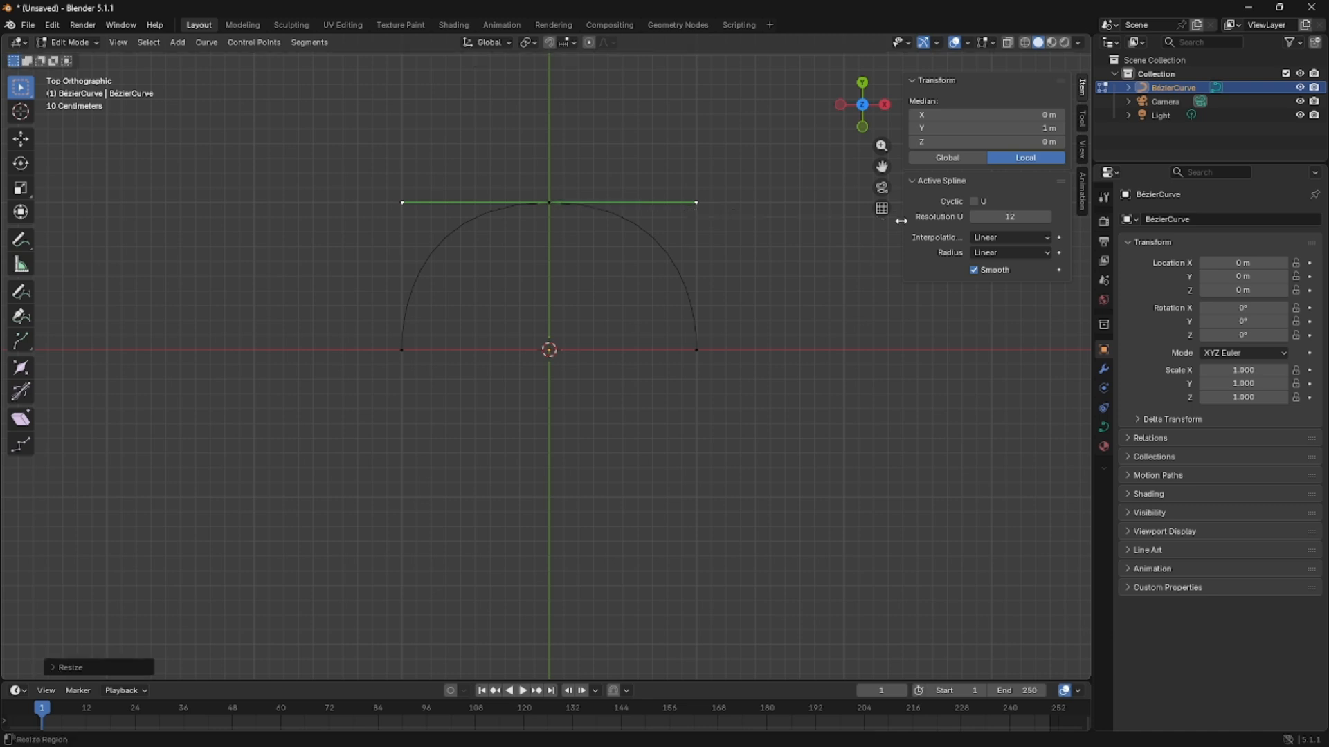
Set the X coordinate of the middle control point's right handle to exactly 1 m.
click(774, 228)
click(541, 199)
click(695, 200)
click(996, 114)
text(1)
key(Return)
Set the X coordinate of the middle control point's left handle to exactly -1 m.
click(433, 199)
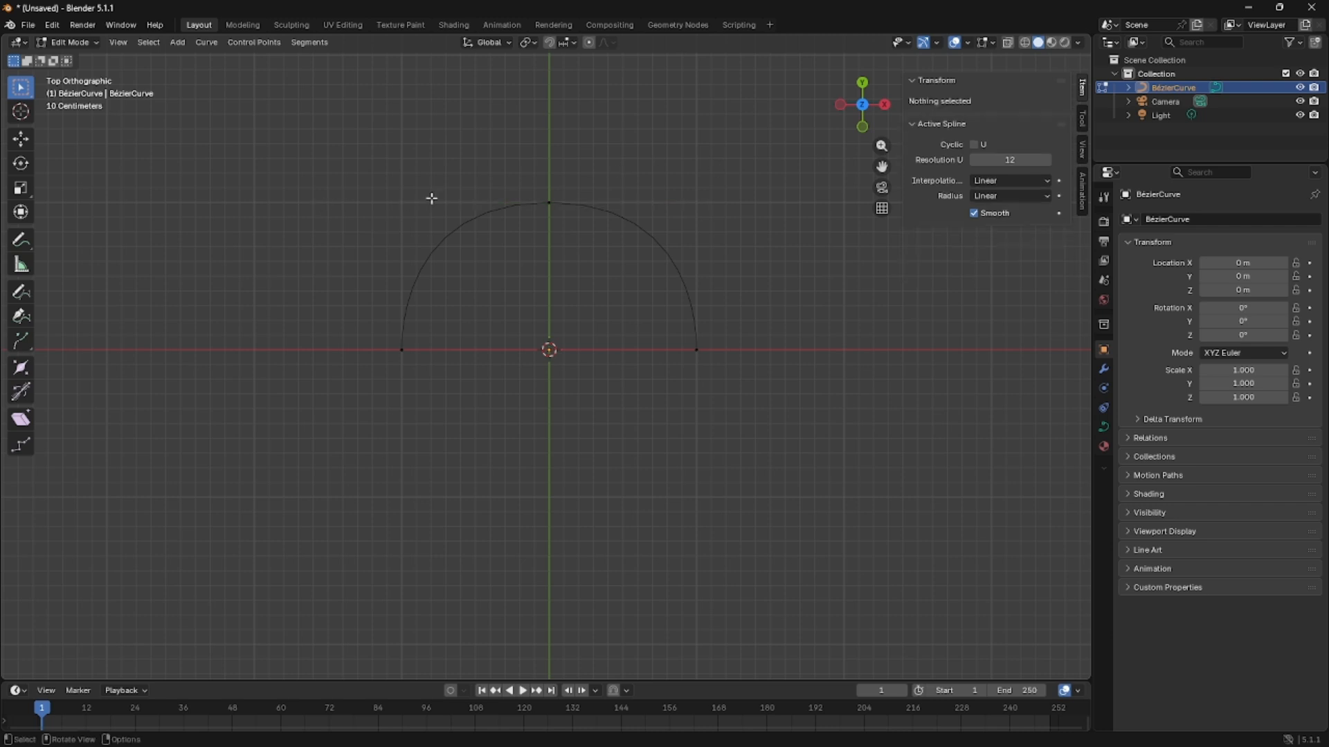
click(549, 202)
click(409, 201)
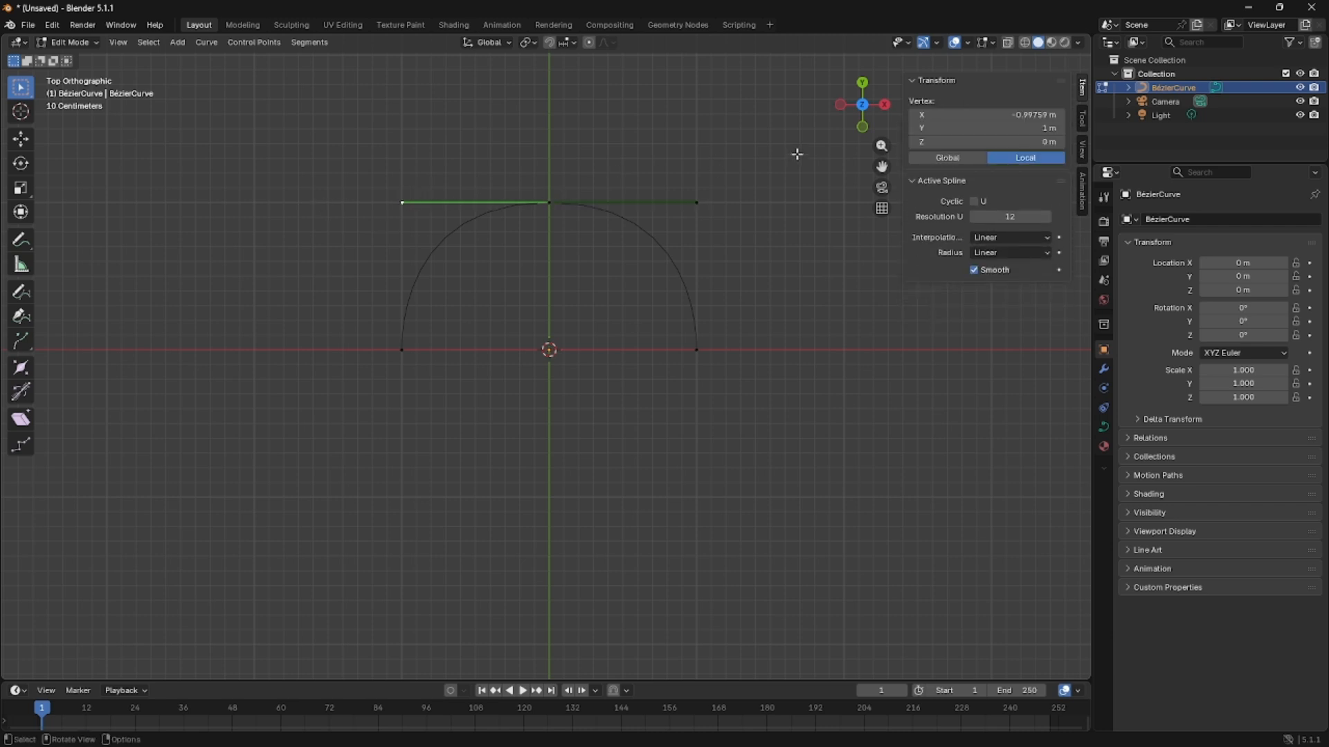
click(997, 117)
key(BackSpace)
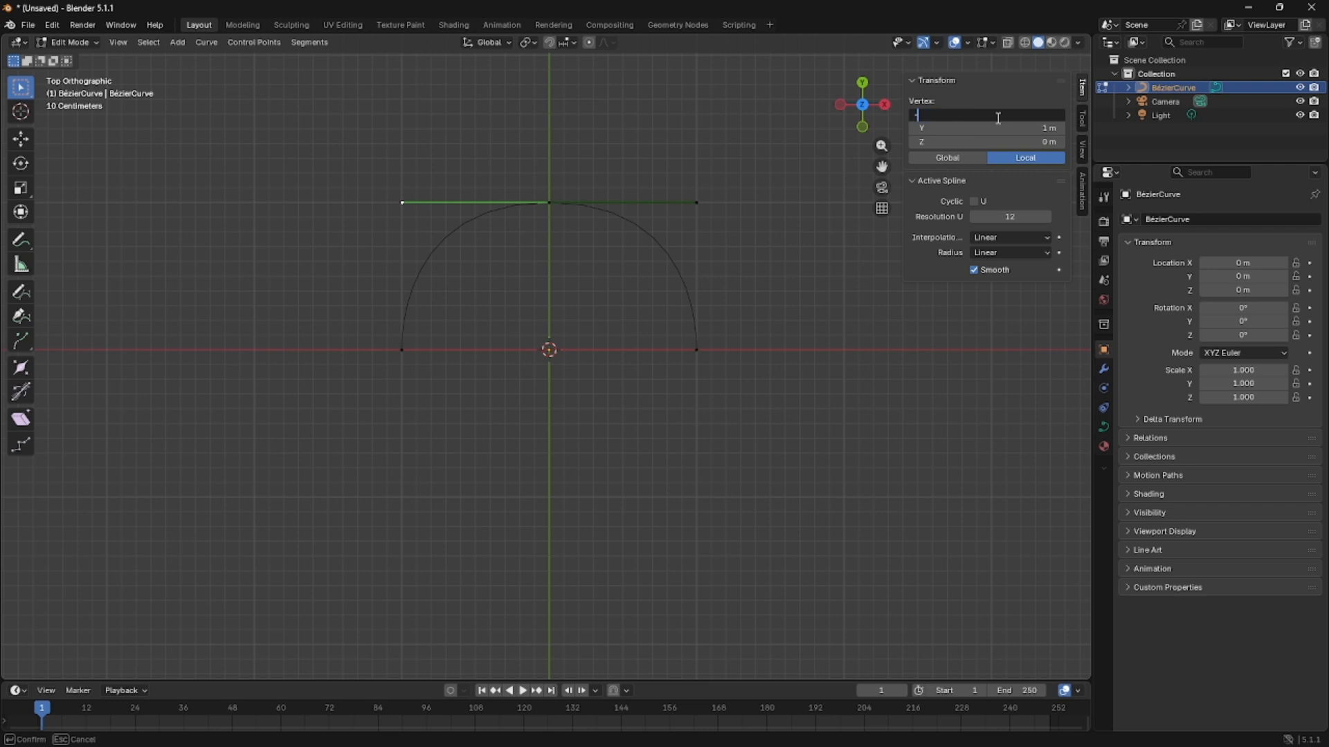
key(Return)
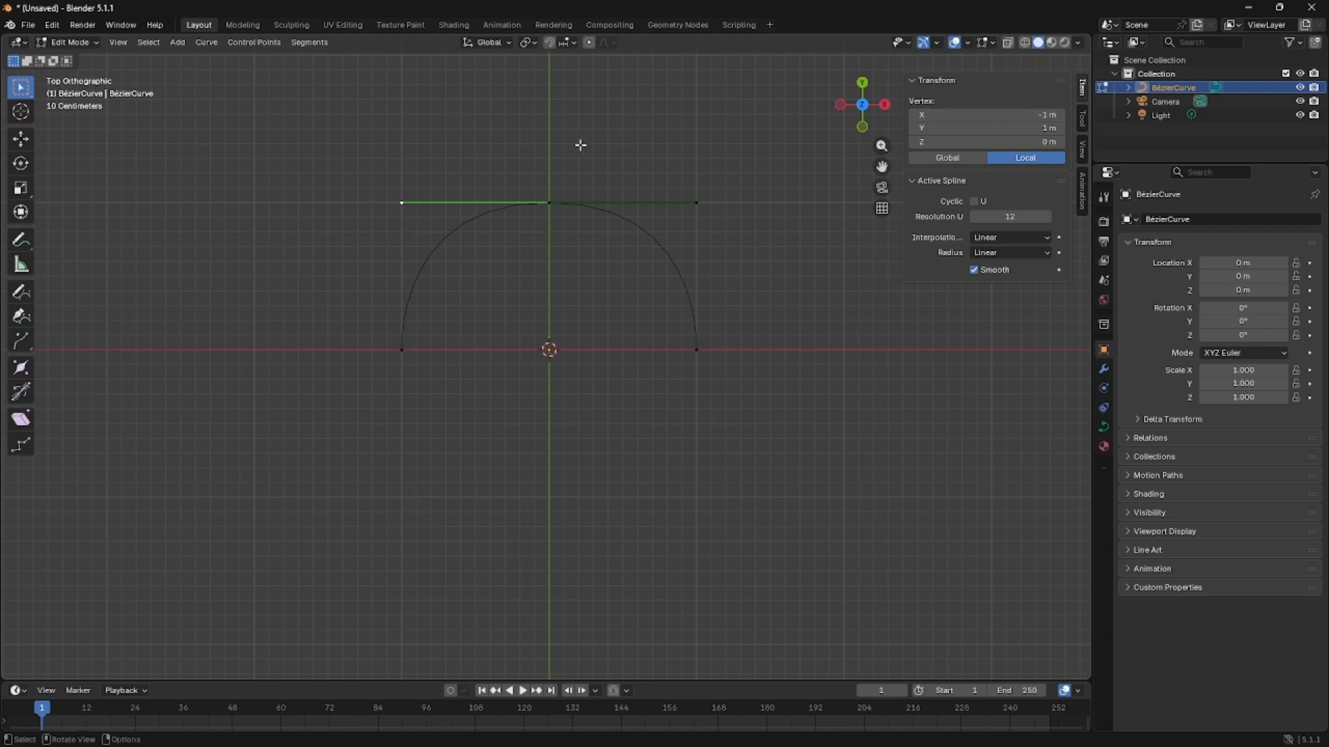
click(579, 249)
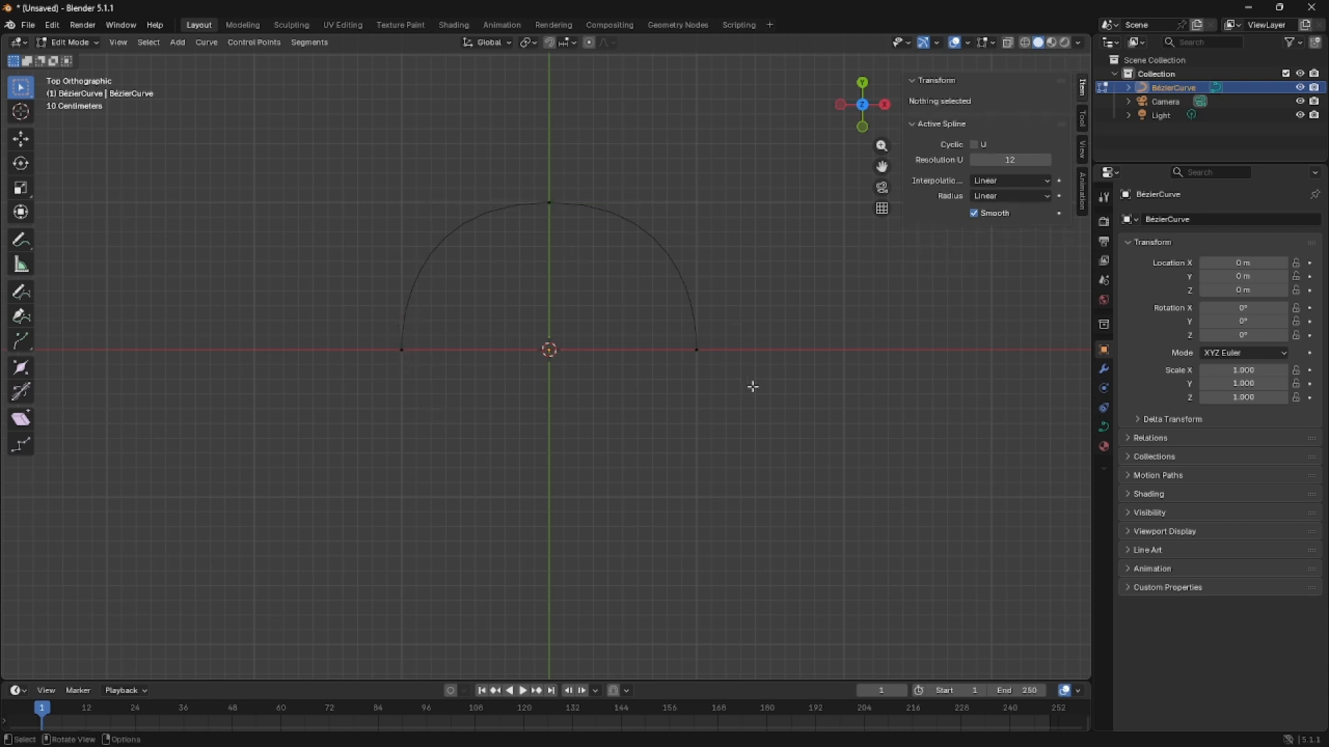
Extrude both end control points of the arch by -0.6 m along the Y axis.
click(403, 364)
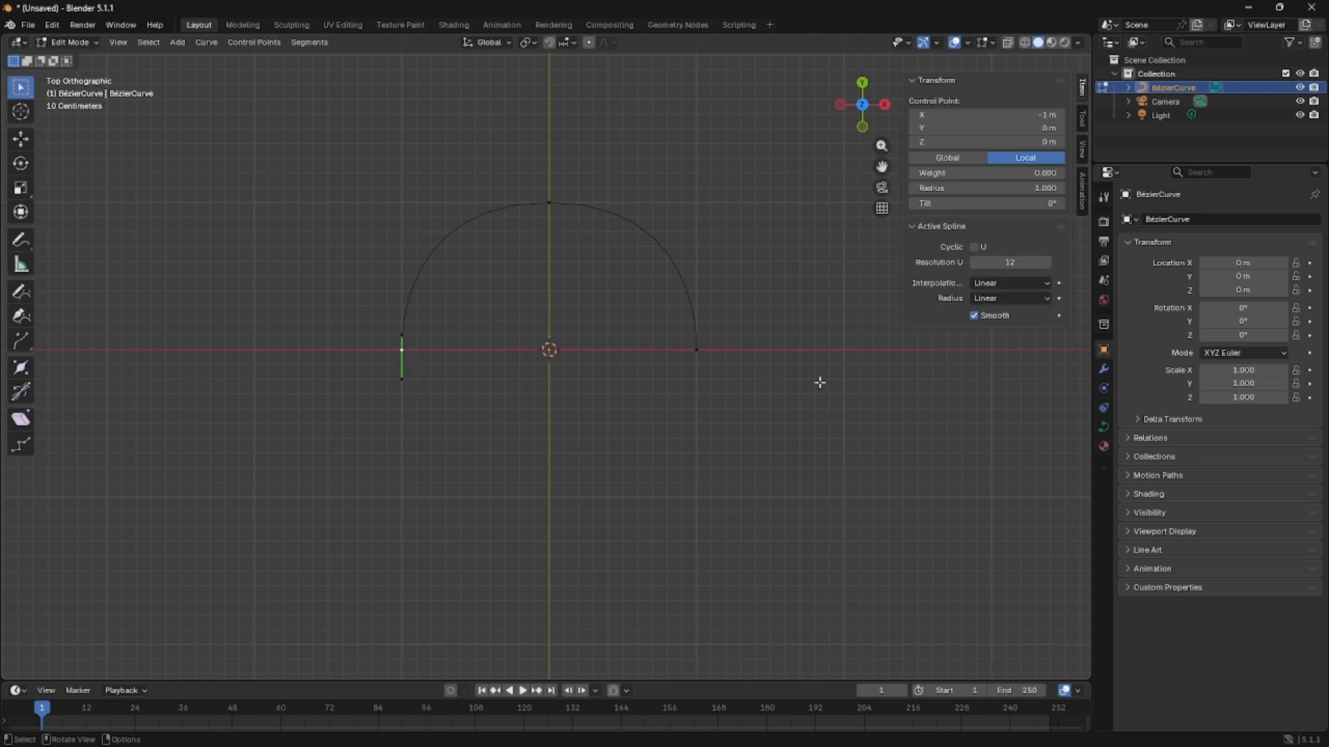
shift+click(705, 345)
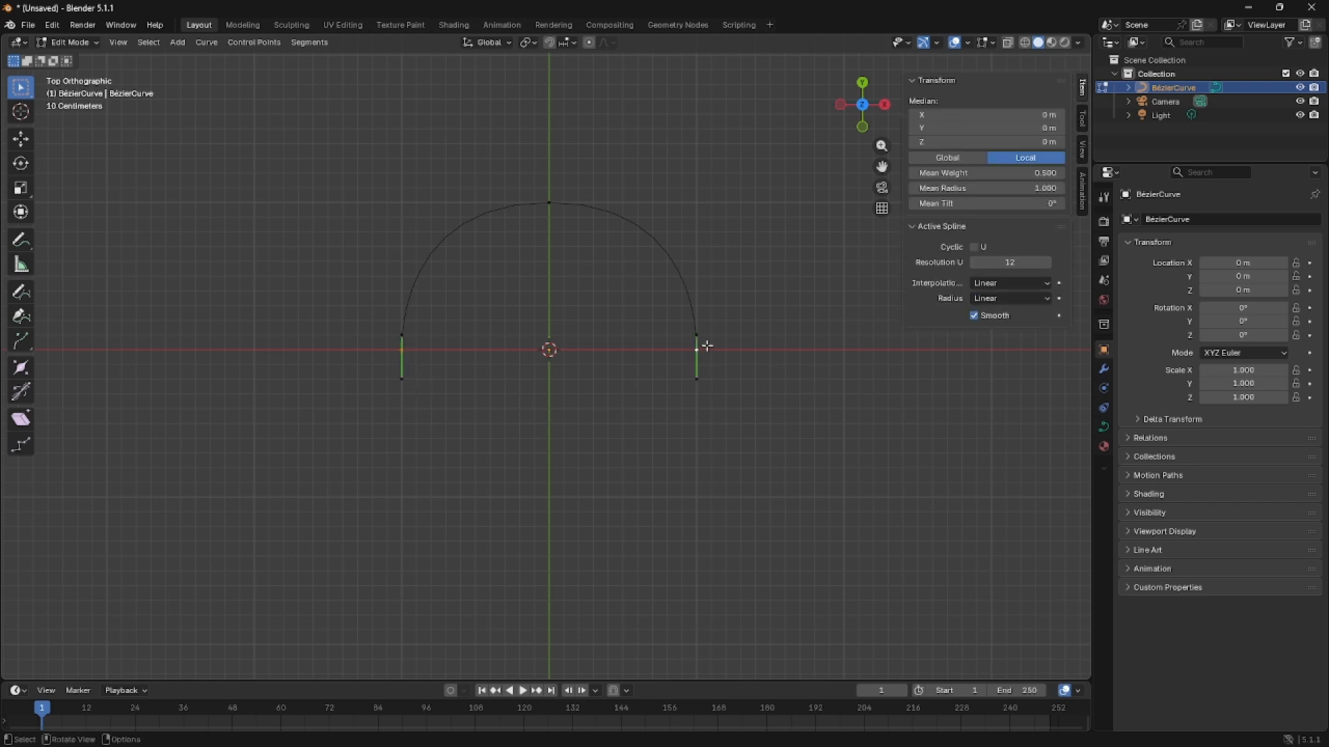
key(g)
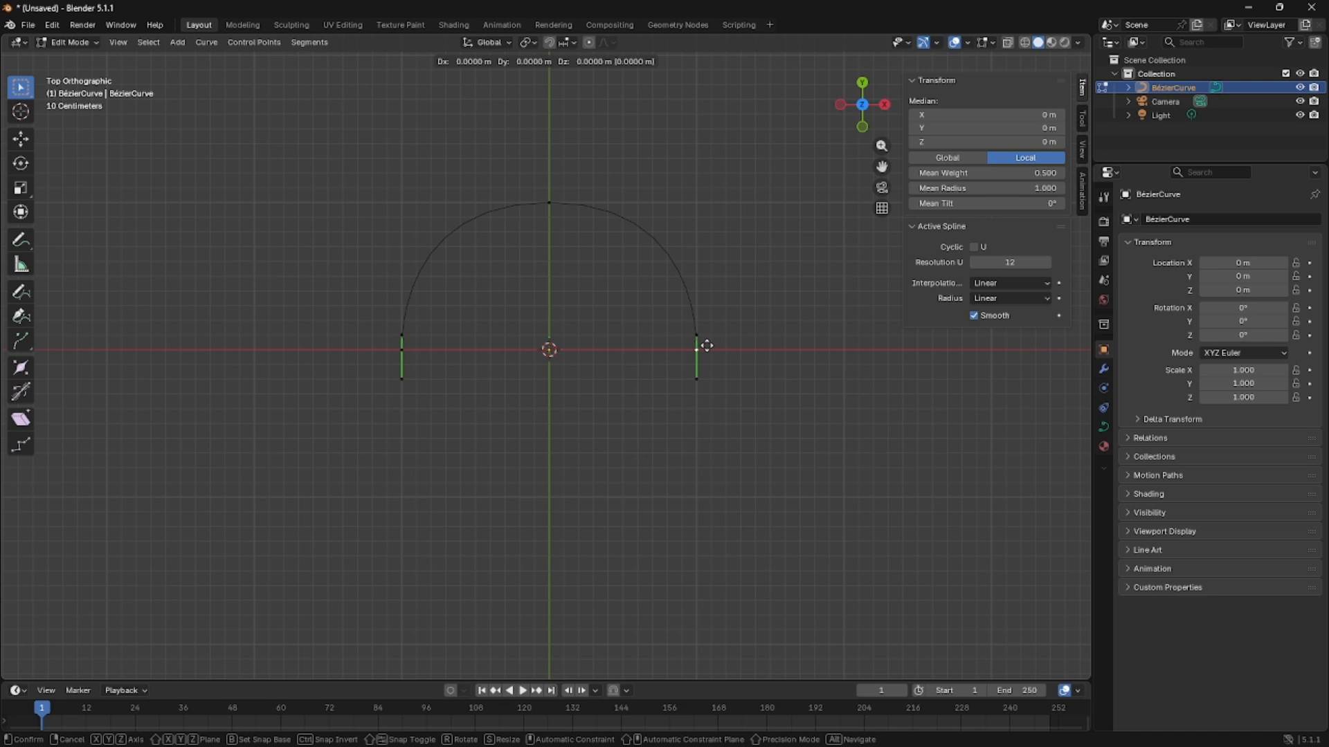
key(y)
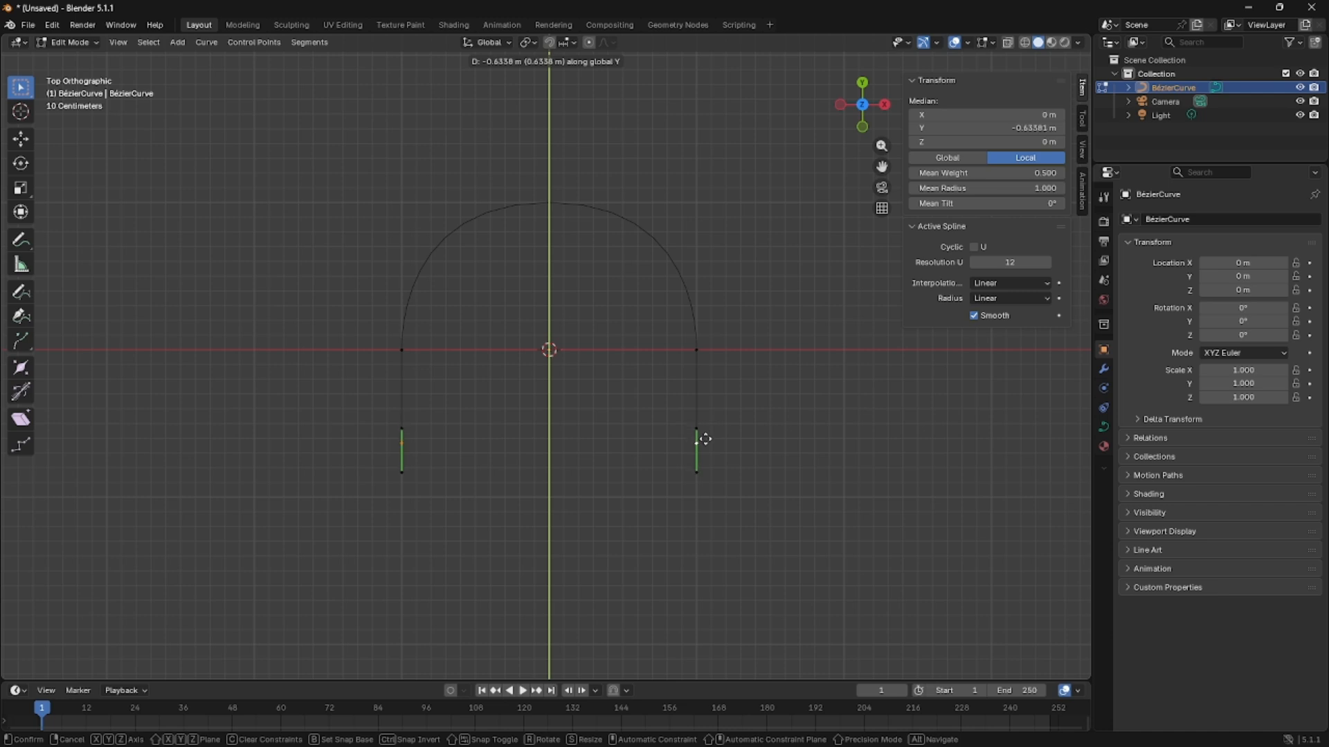
click(704, 439)
click(93, 668)
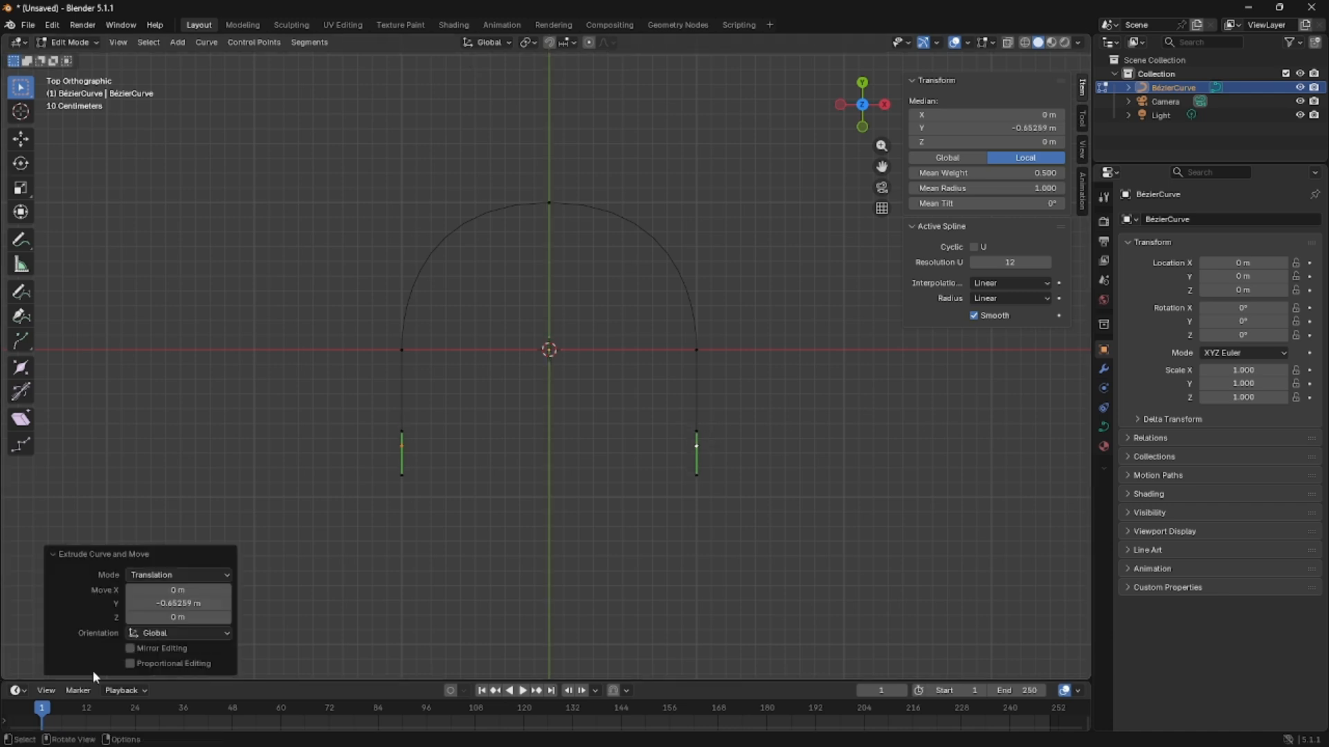
click(135, 603)
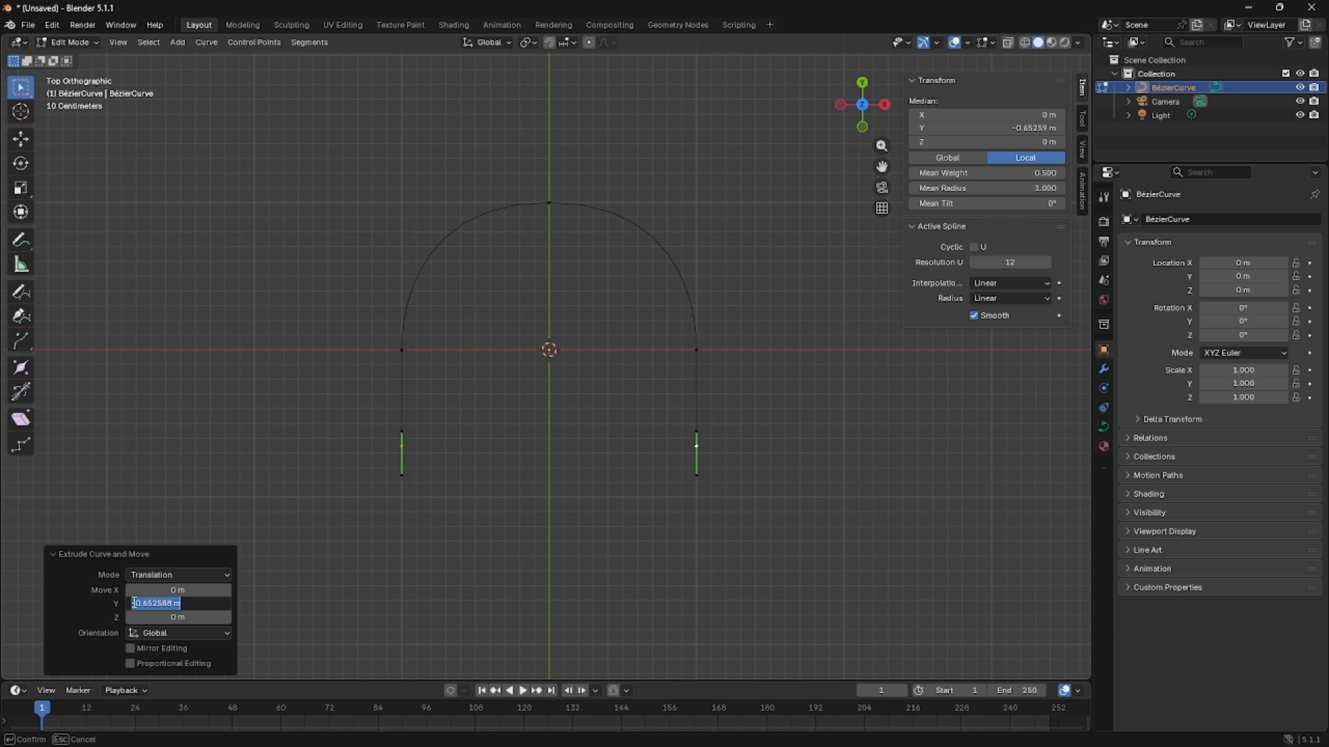
key(BackSpace)
text(-.6)
key(Return)
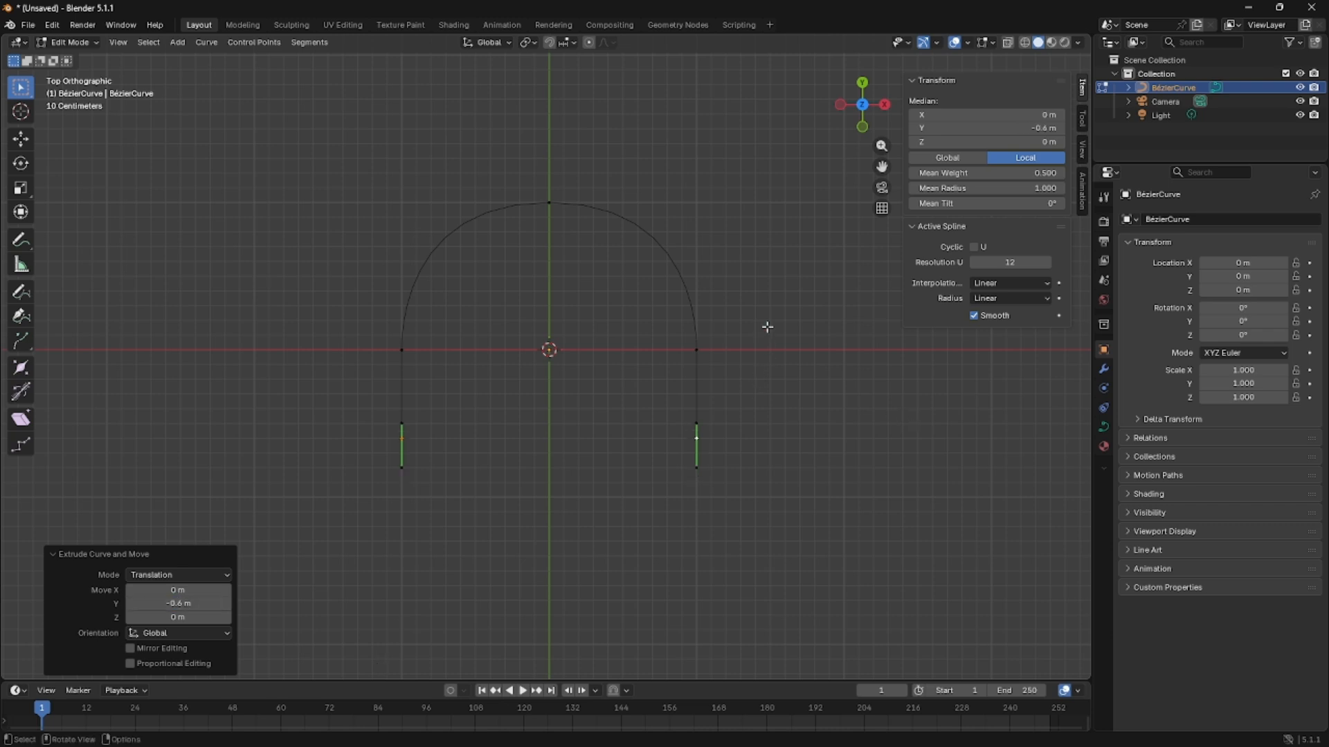
Rotate the upper handle of the arch's new left end control point by -30°.
key(r)
key(Escape)
click(403, 419)
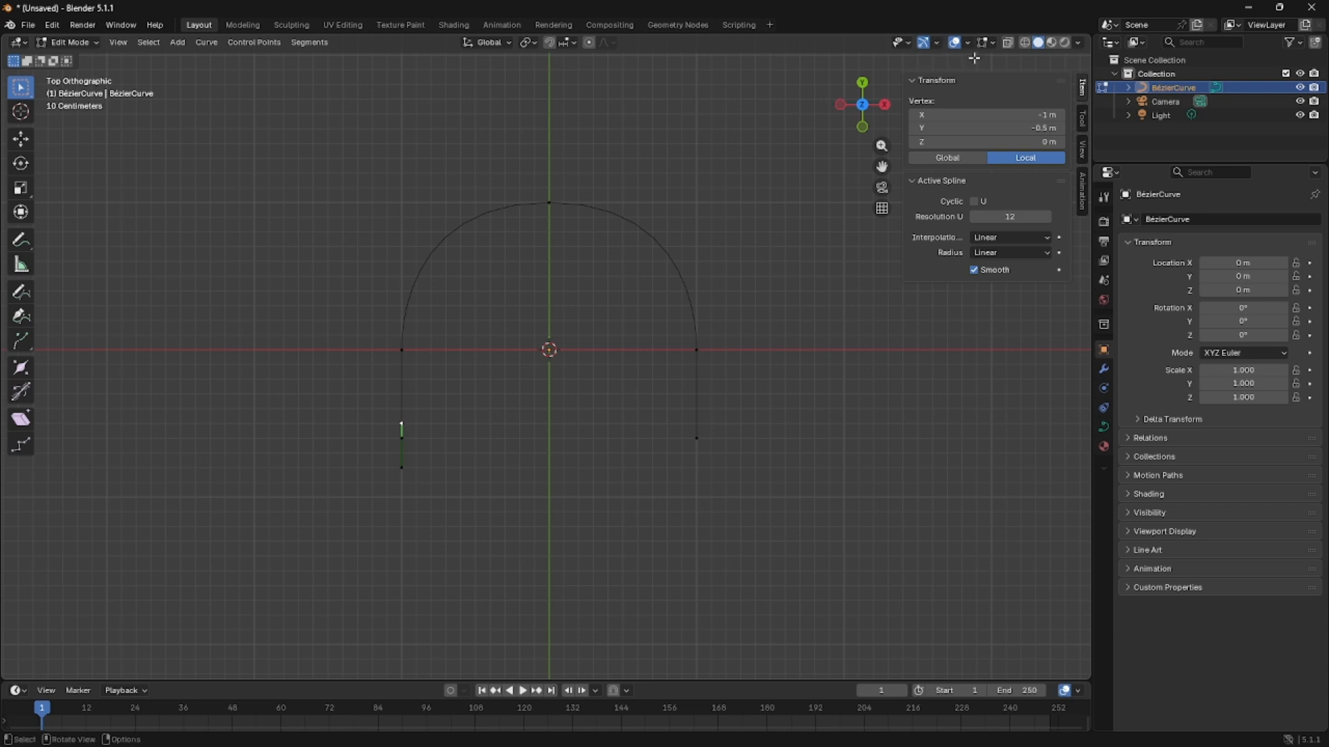
click(578, 449)
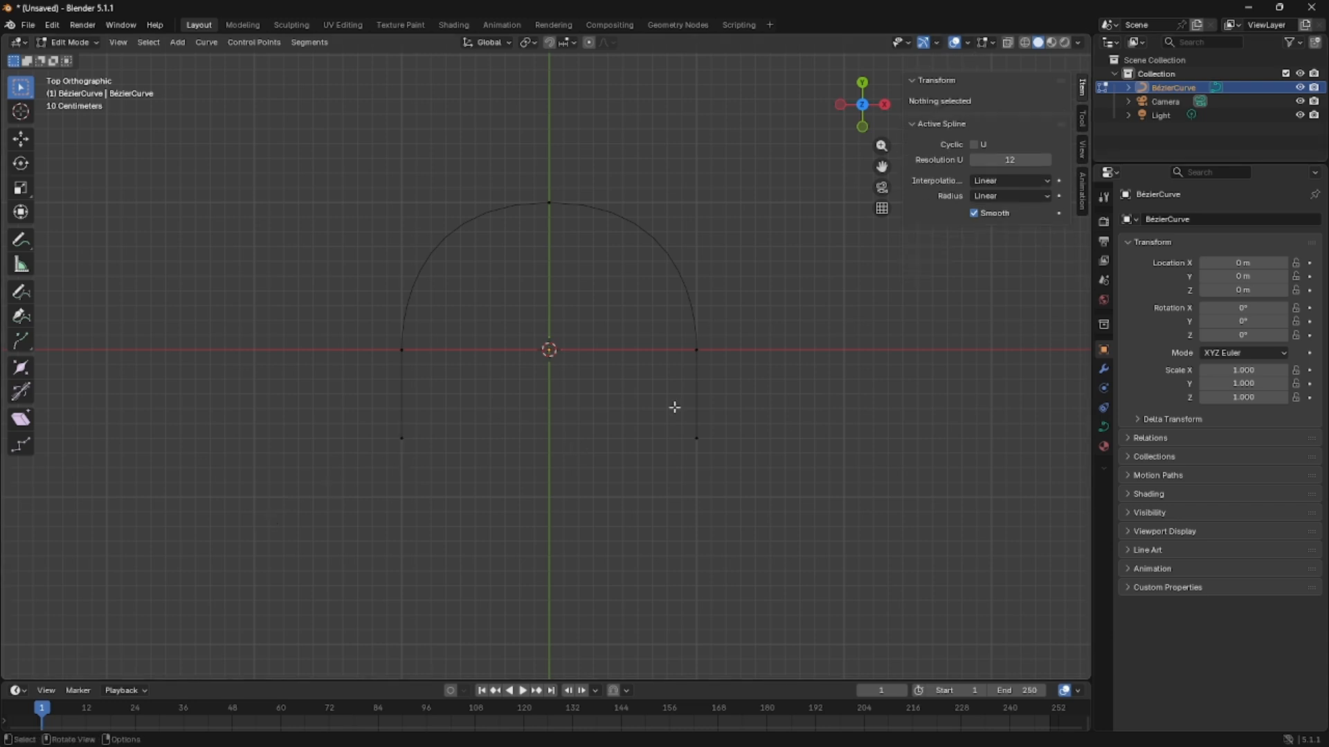
drag(339, 416, 543, 488)
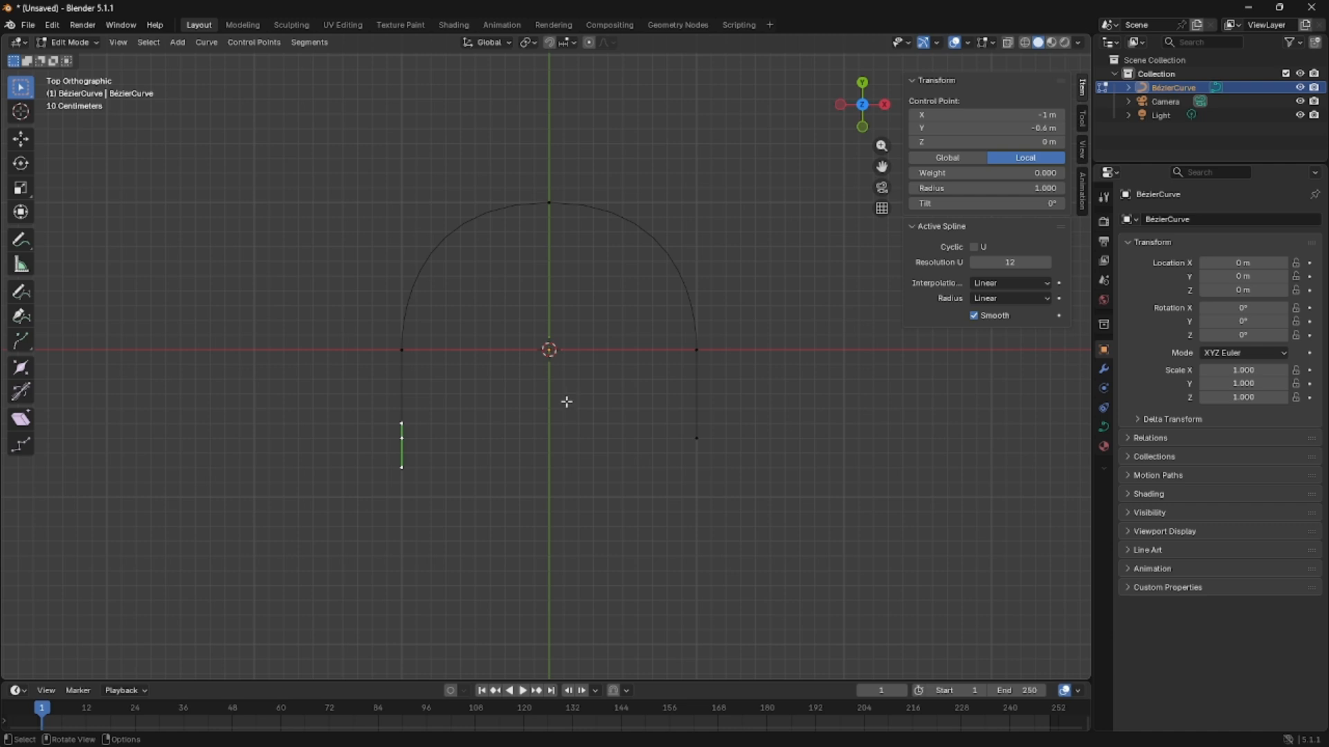
click(424, 413)
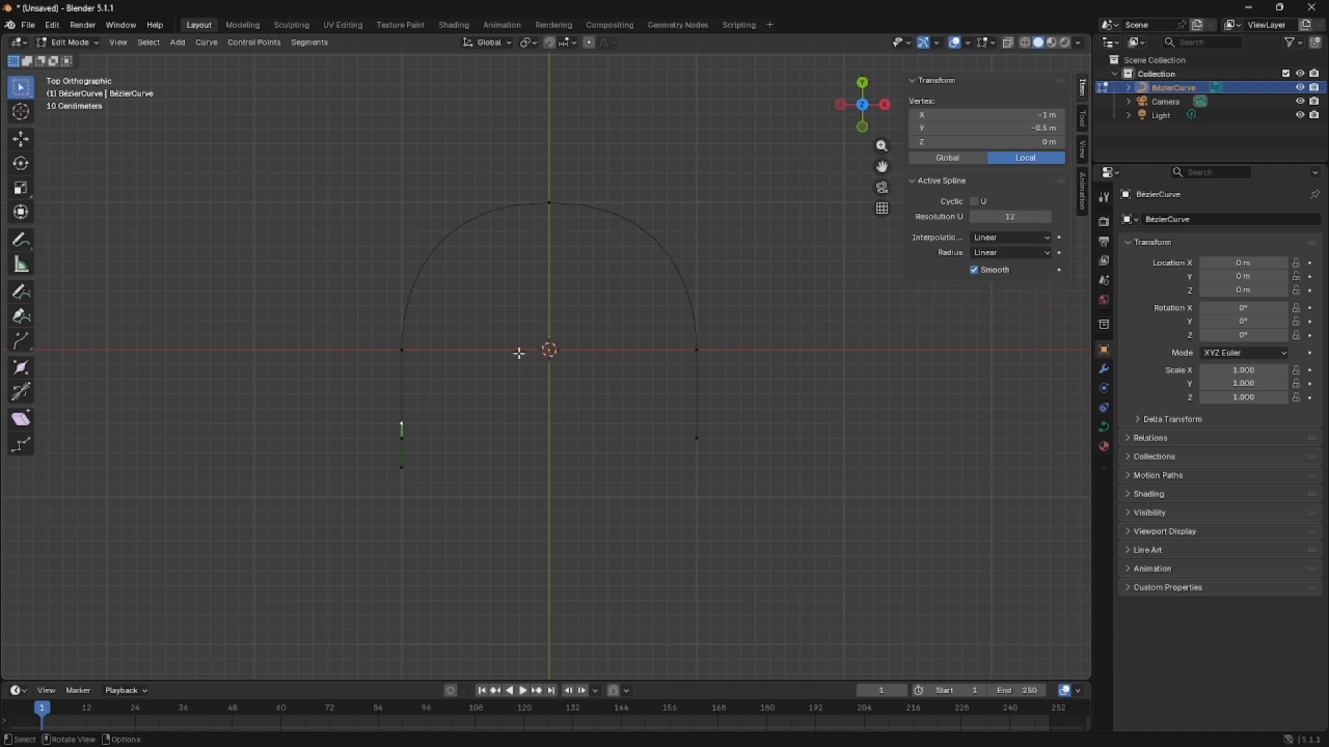
key(r)
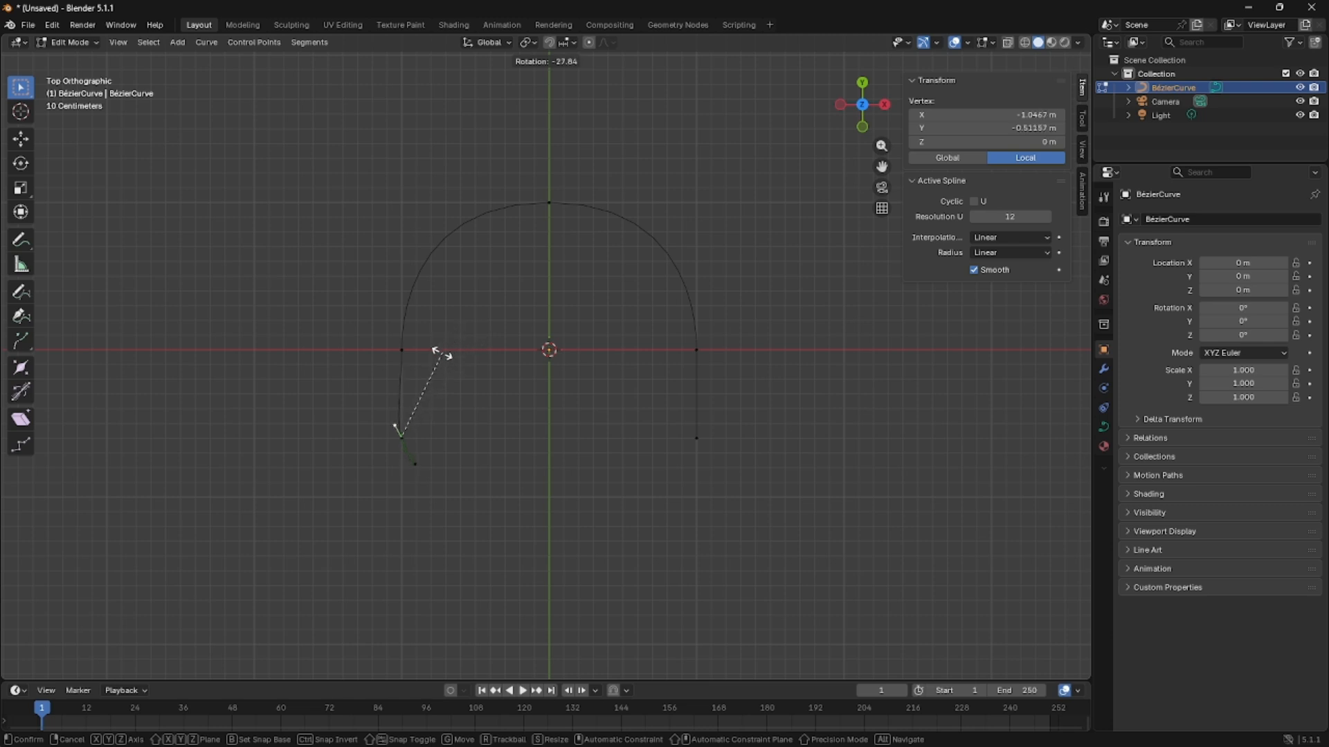
click(433, 381)
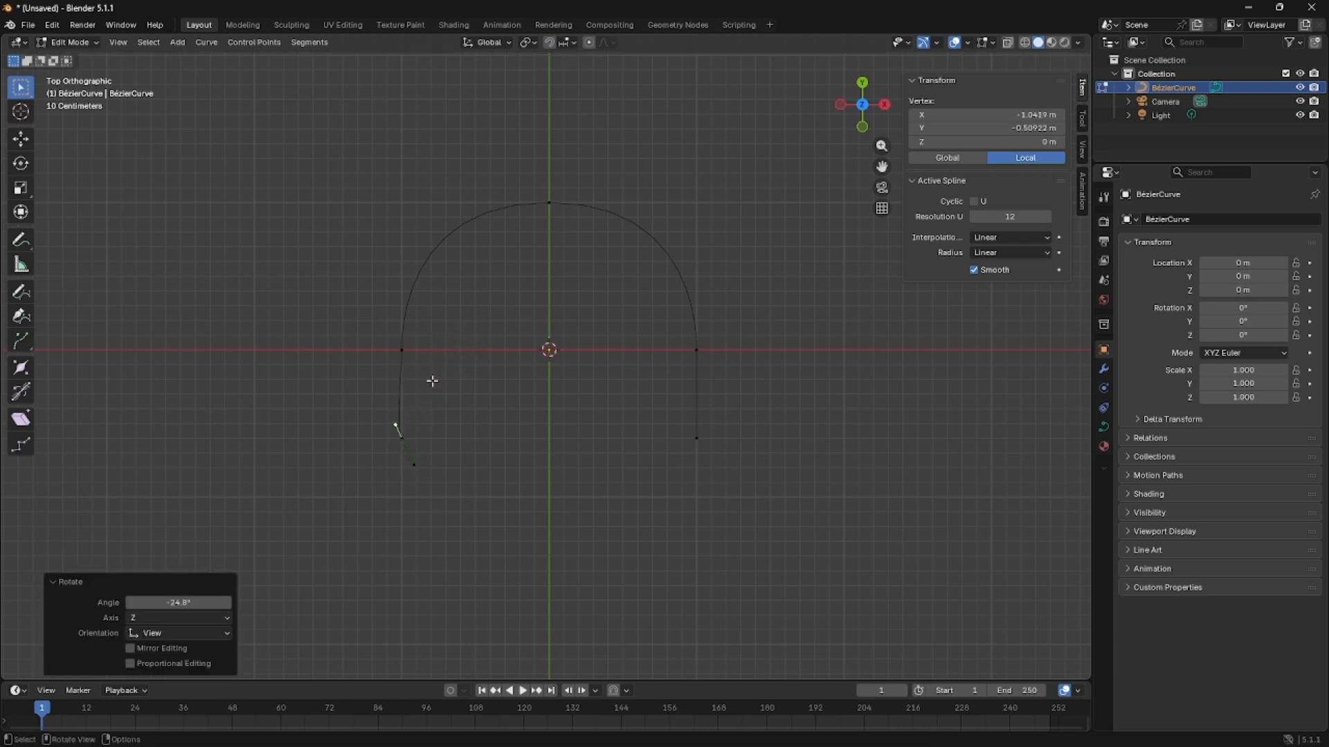
click(211, 599)
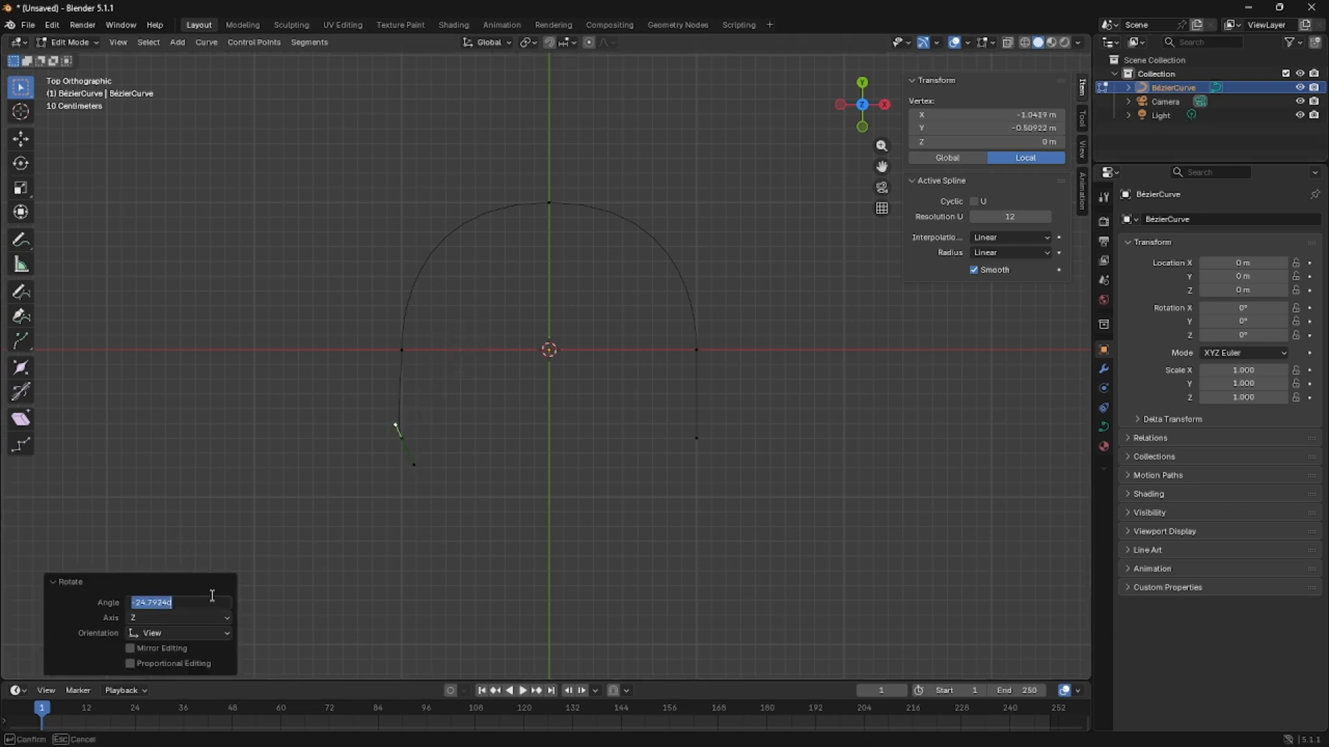
text(-30)
key(Return)
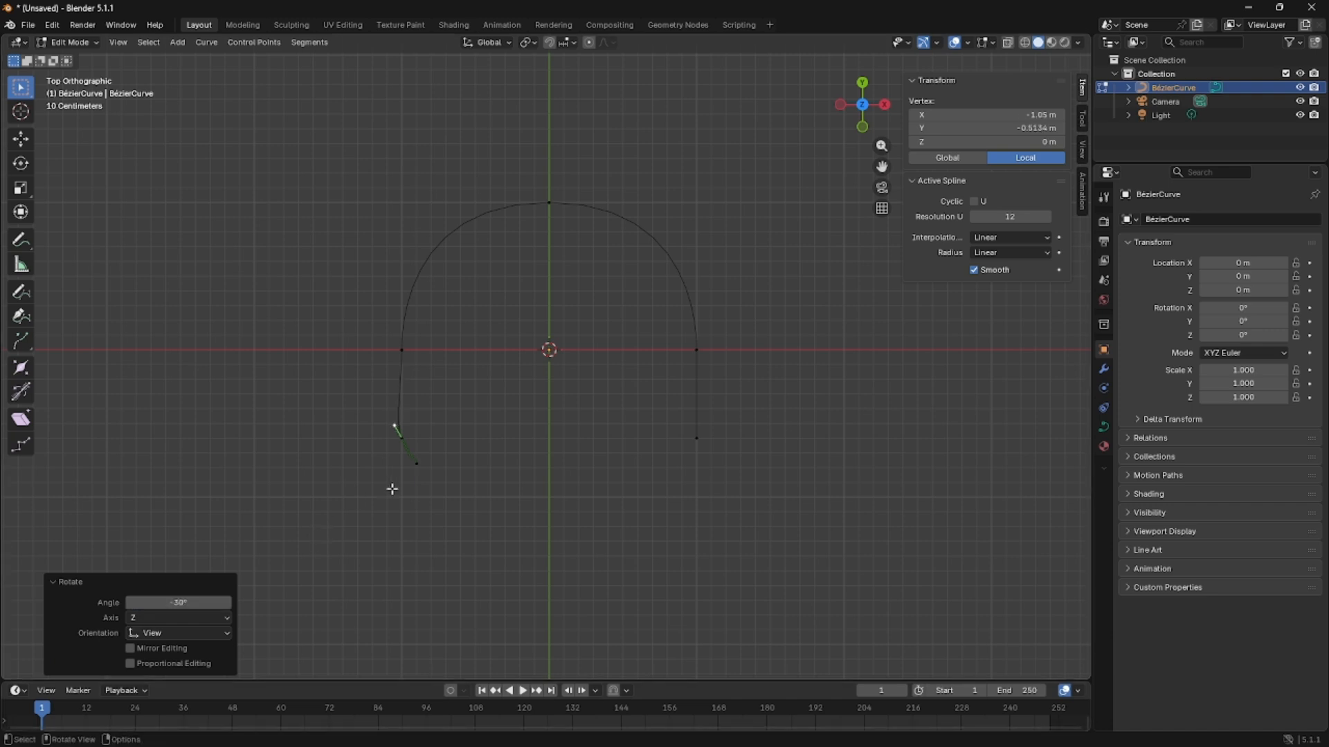
Set the X coordinate of the left end point's upper handle to exactly -1.05 m.
click(1014, 115)
key(BackSpace)
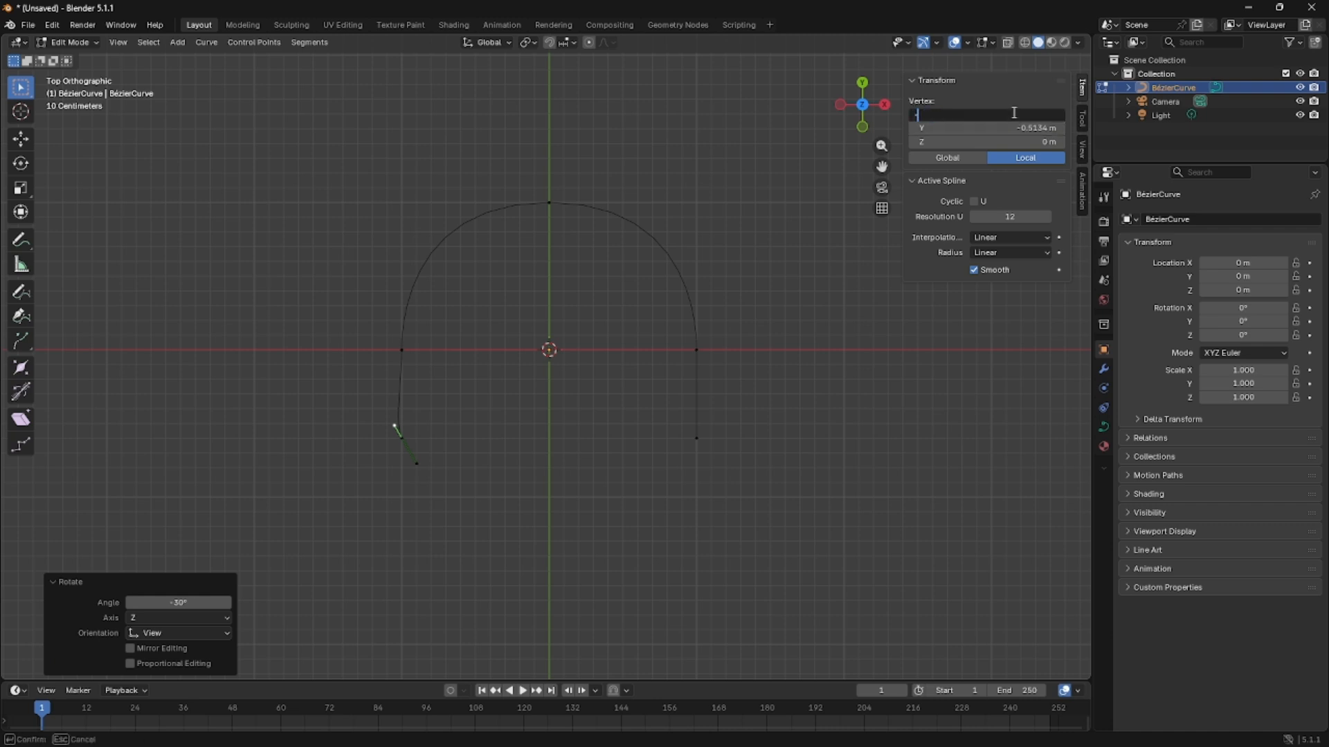
text(-1.05)
key(Return)
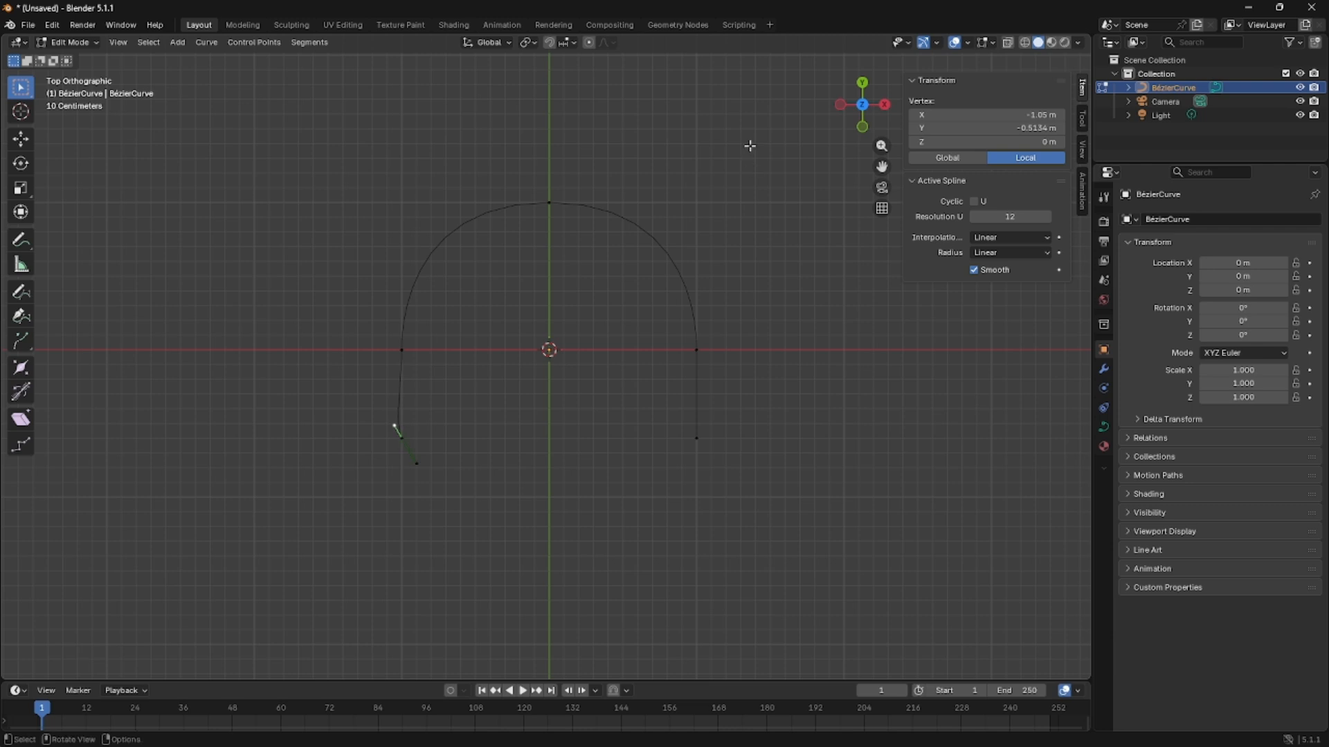
mouse_move(990, 128)
mouse_down()
mouse_move(1038, 128)
mouse_move(996, 128)
mouse_up()
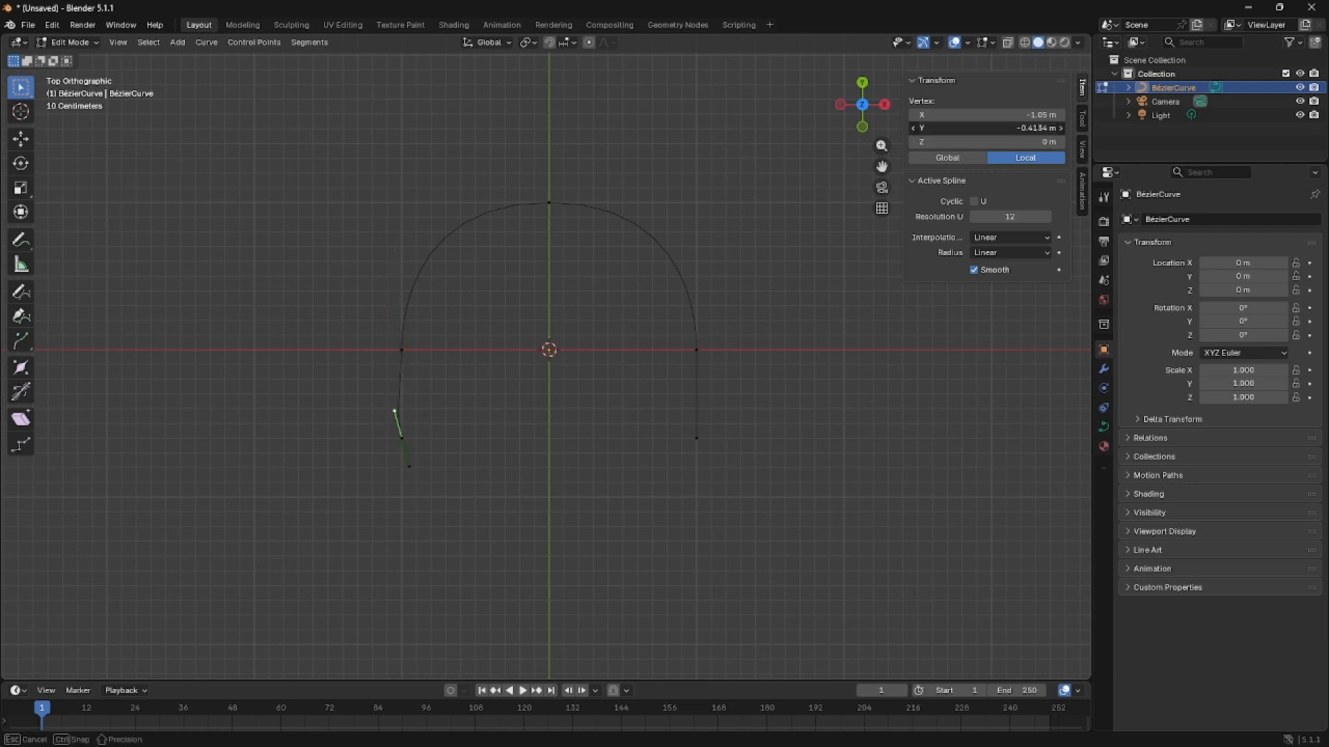
key(Escape)
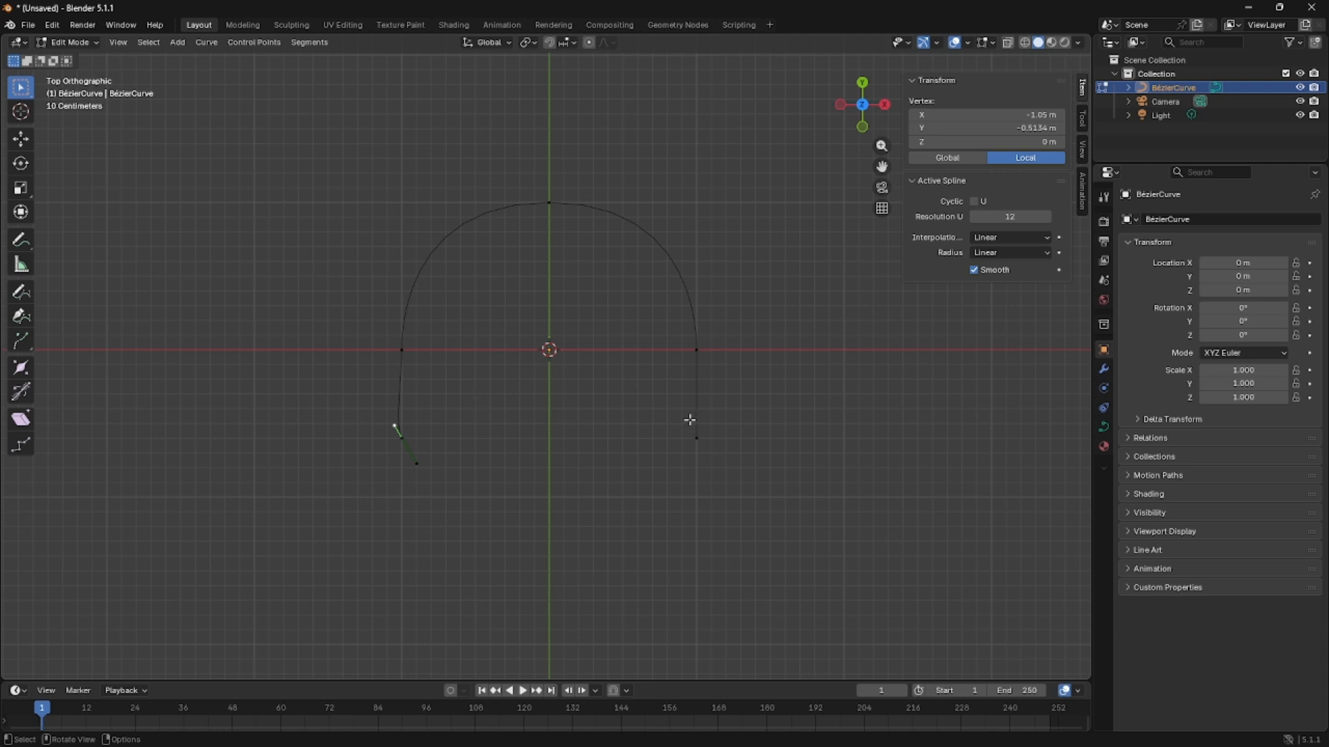
Compare the handles of both end points, and set the left end point's upper handle to -0.5 m in Y.
click(696, 437)
click(401, 438)
click(382, 419)
click(695, 438)
click(696, 422)
click(401, 449)
click(387, 417)
click(994, 128)
key(BackSpace)
key(Return)
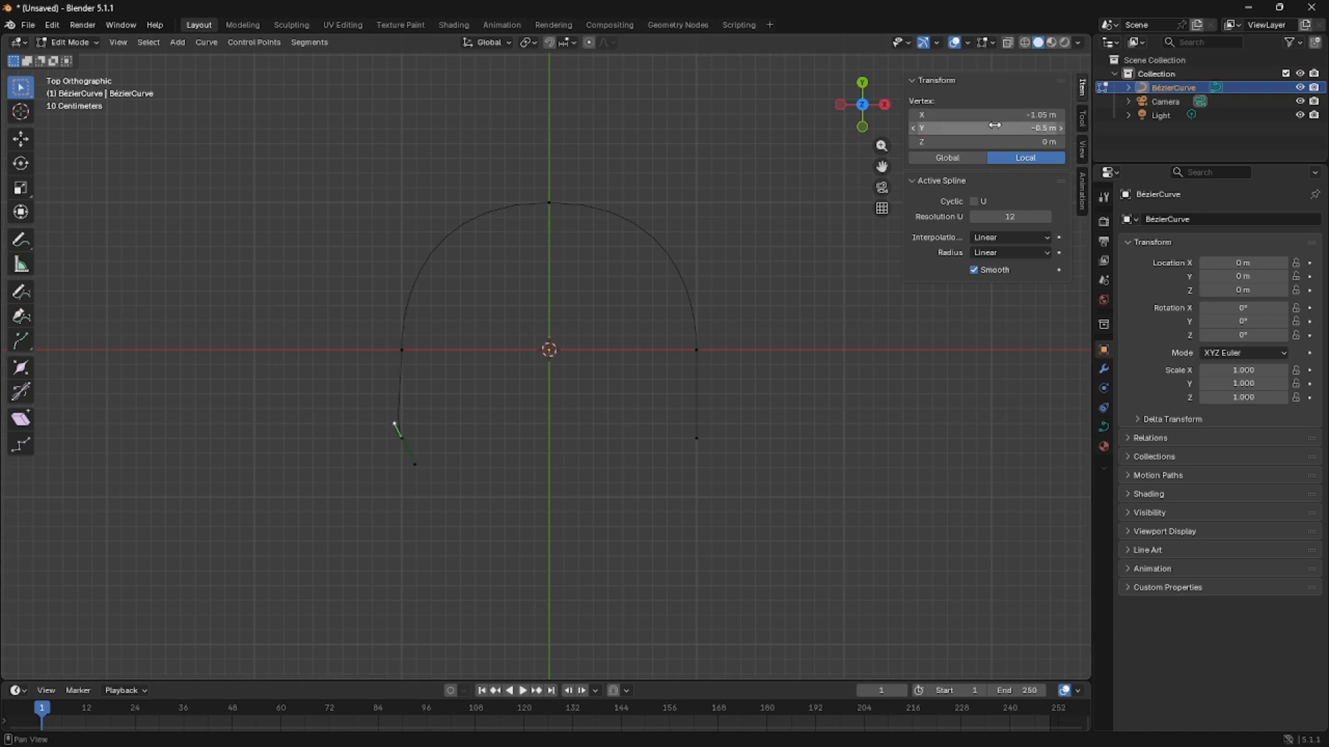
Set the Y coordinate of the right end point's upper handle to -0.5 m.
click(696, 436)
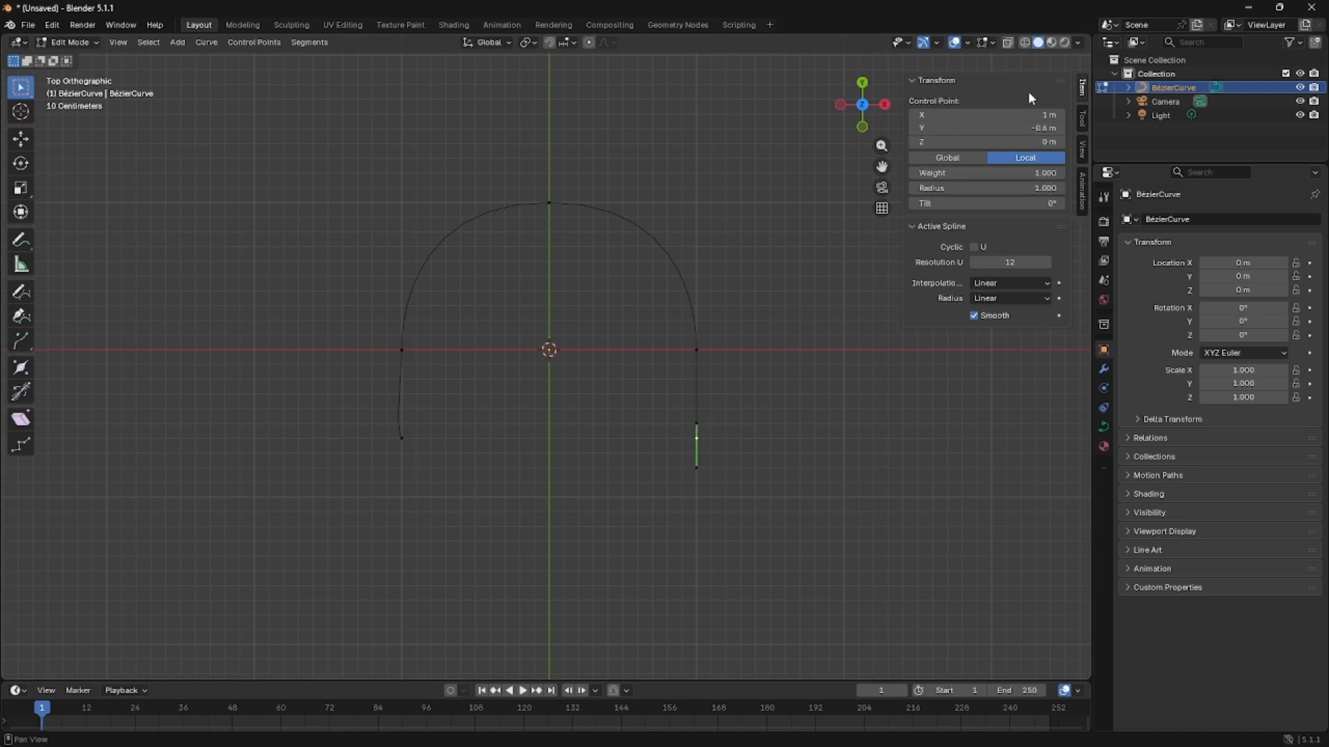
click(696, 424)
click(955, 127)
key(BackSpace)
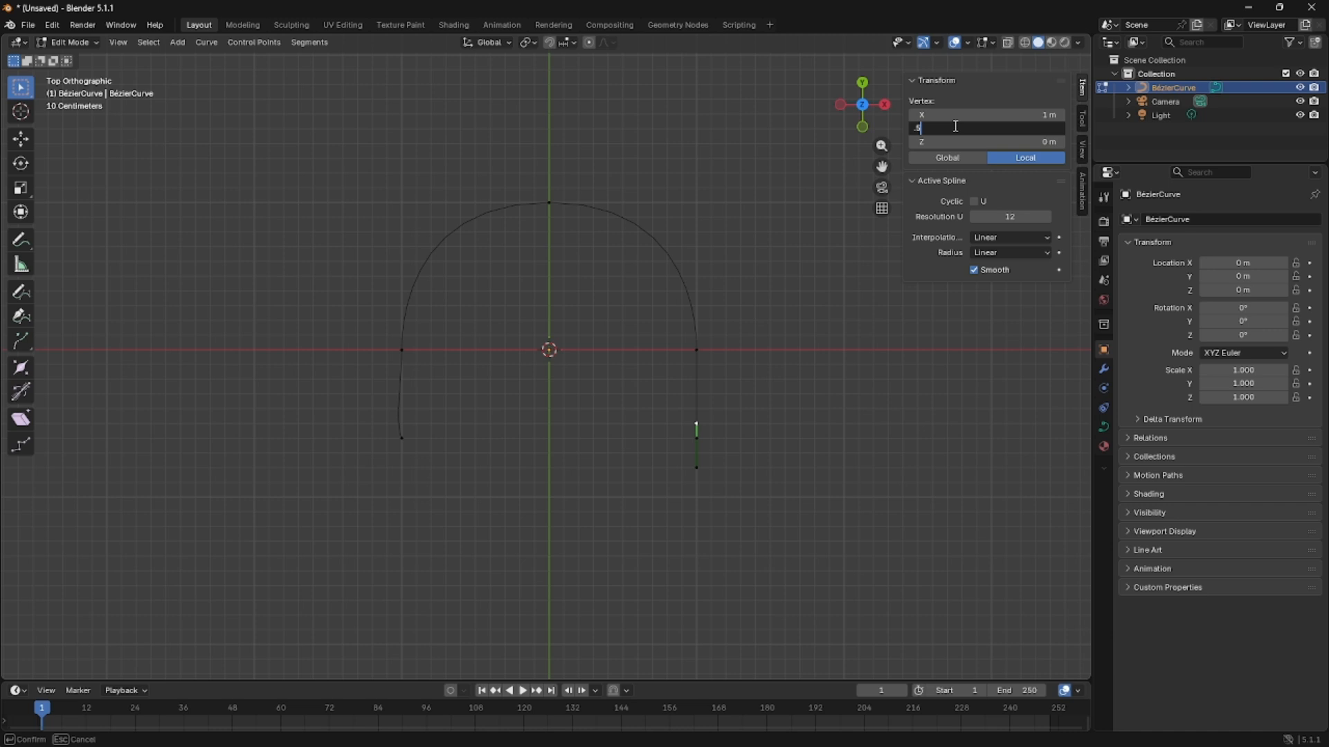
text(.5)
key(Return)
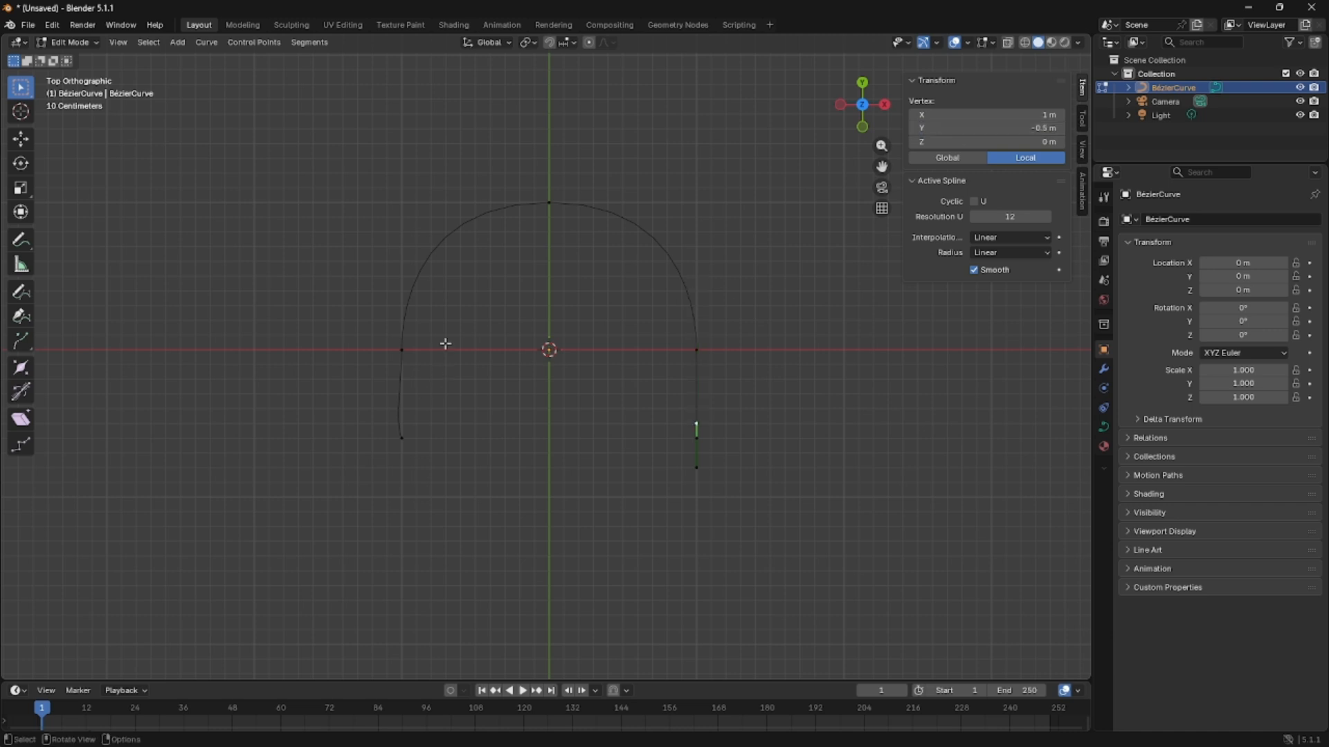
Set the X coordinate of the right end point's upper handle to 1.05 m to mirror the left end.
click(390, 429)
click(392, 425)
click(696, 443)
double_click(1026, 111)
text(1)
key(Escape)
click(696, 424)
click(1001, 119)
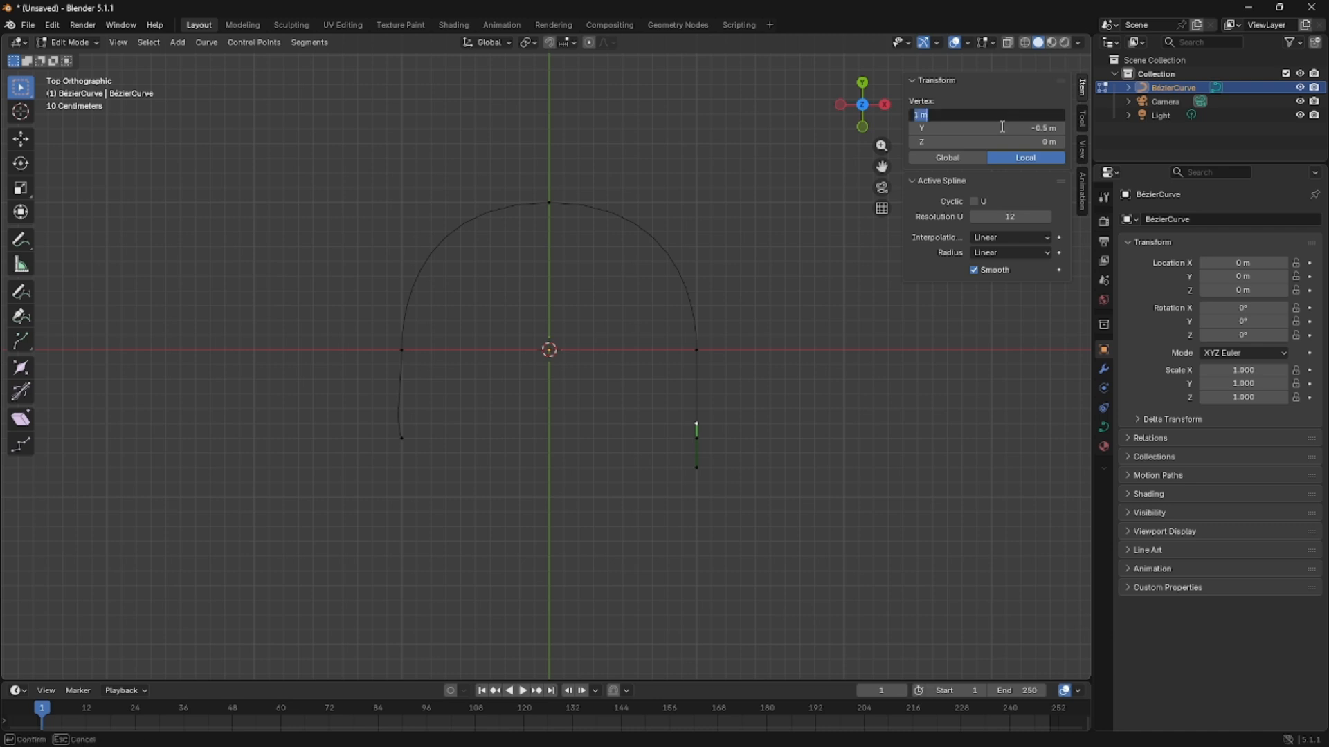
text(1.05)
key(Return)
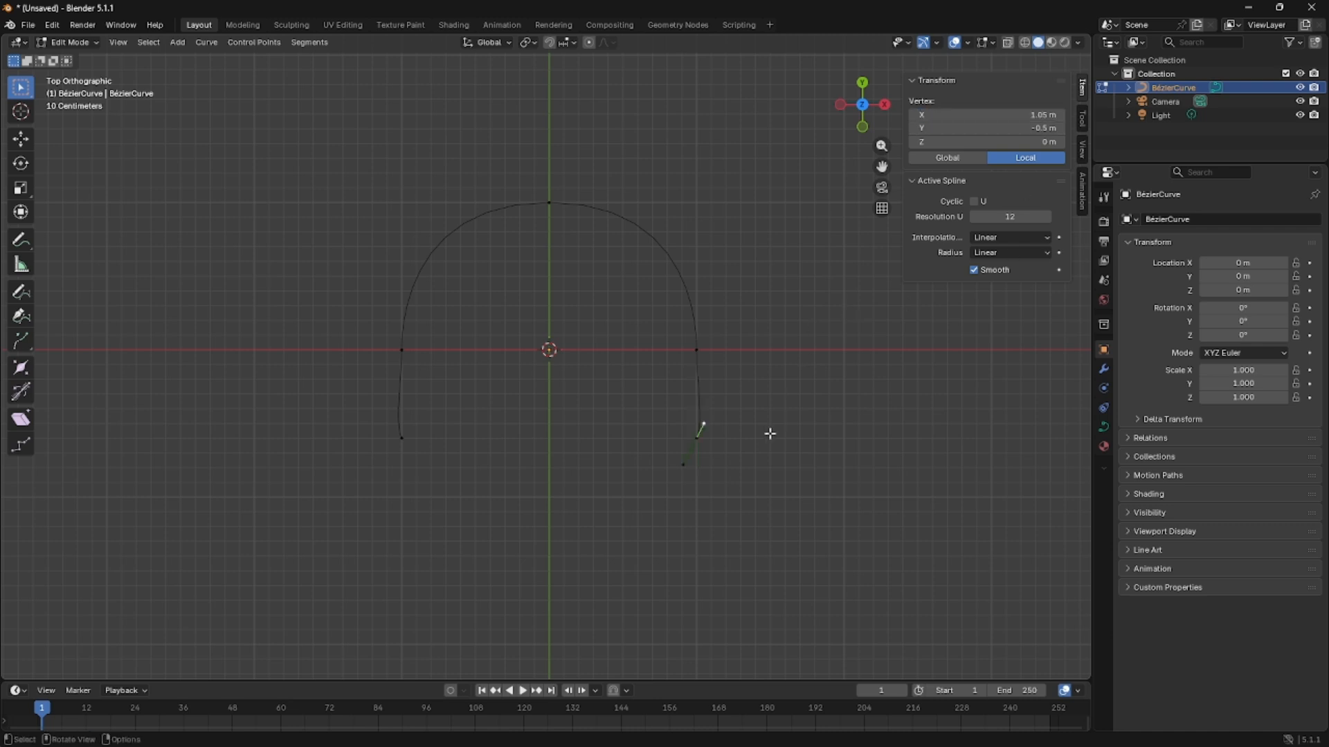
Select both lower end control points and scale them closer together by a factor of about 0.84.
click(759, 476)
click(663, 447)
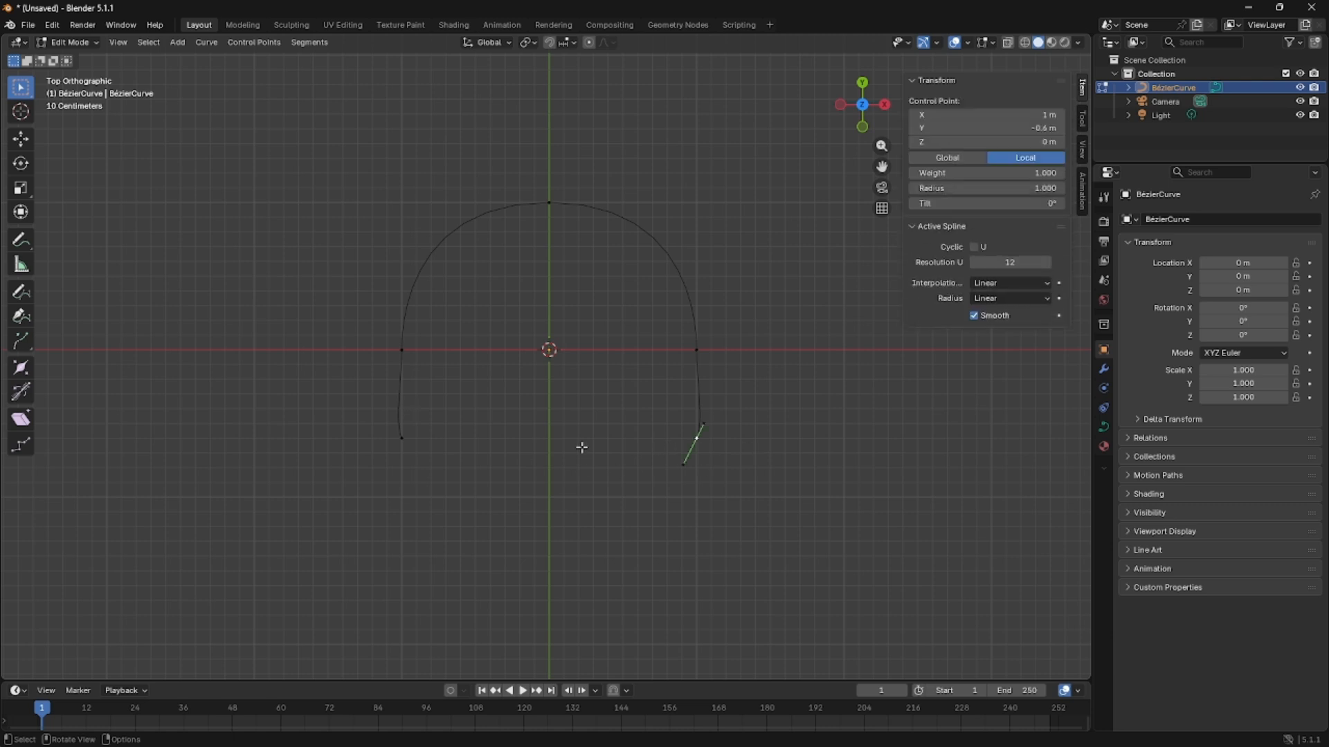
shift+click(424, 438)
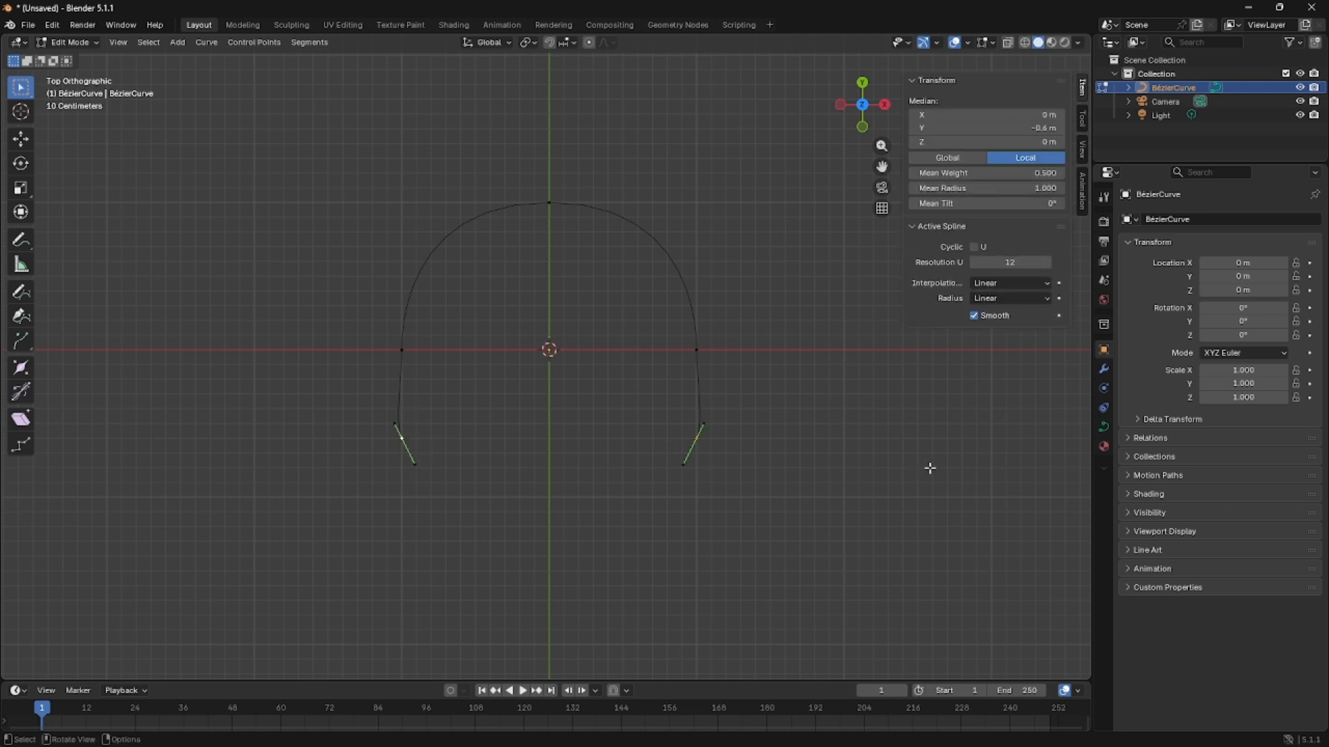
key(s)
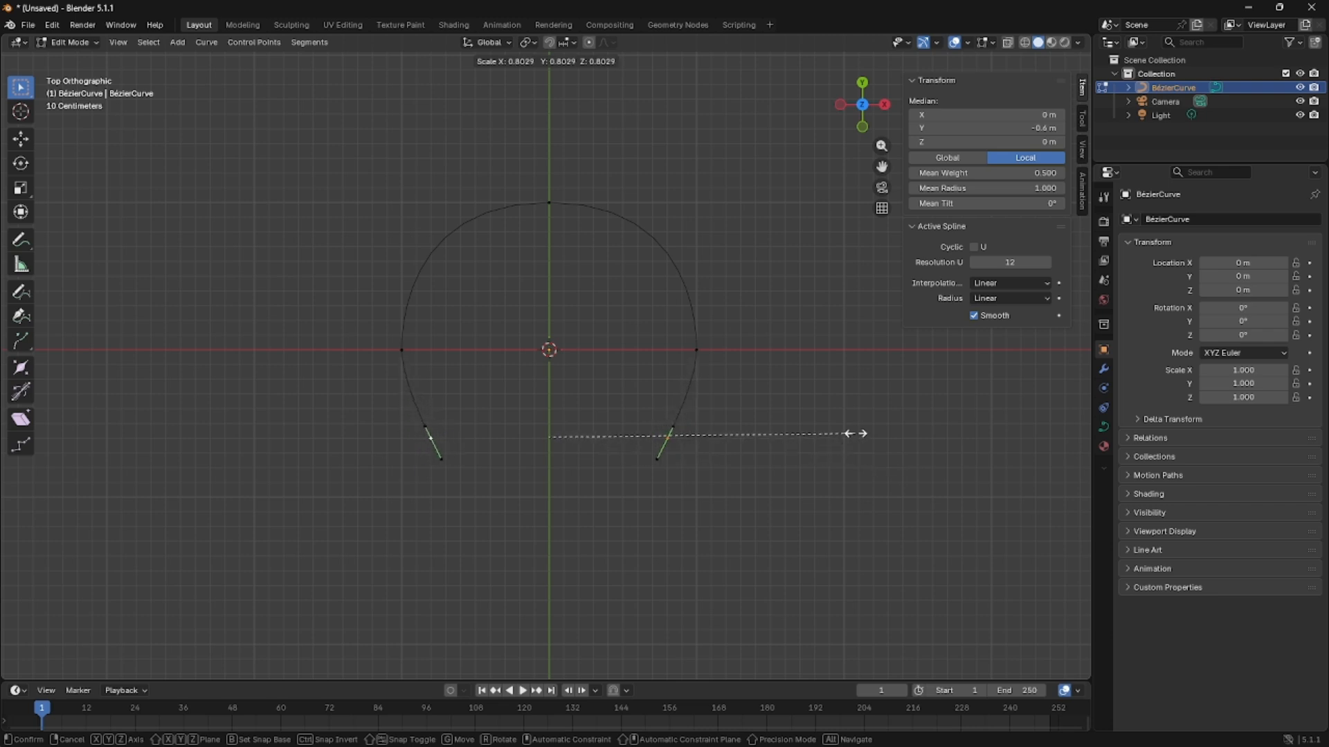
click(868, 432)
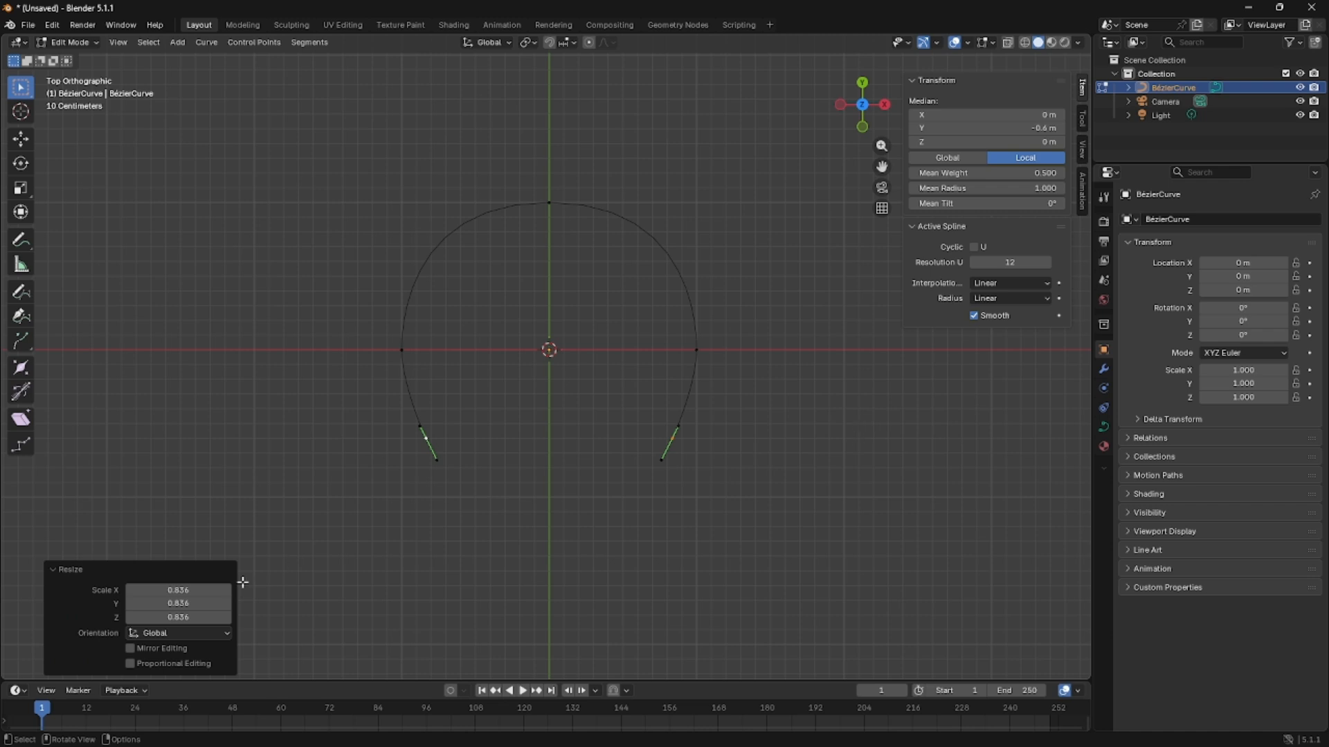
Finish editing the arch curve's control points and return to Object Mode with nothing selected.
key(r)
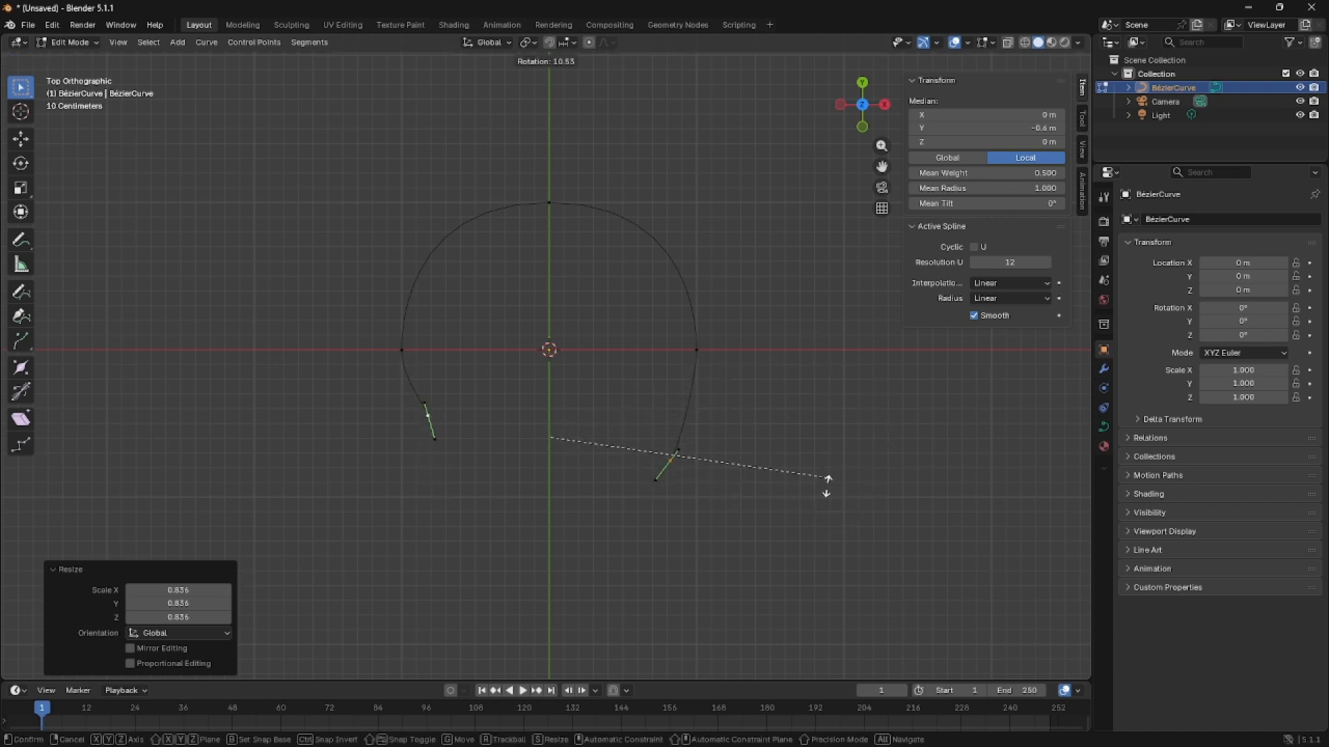
right_click(777, 406)
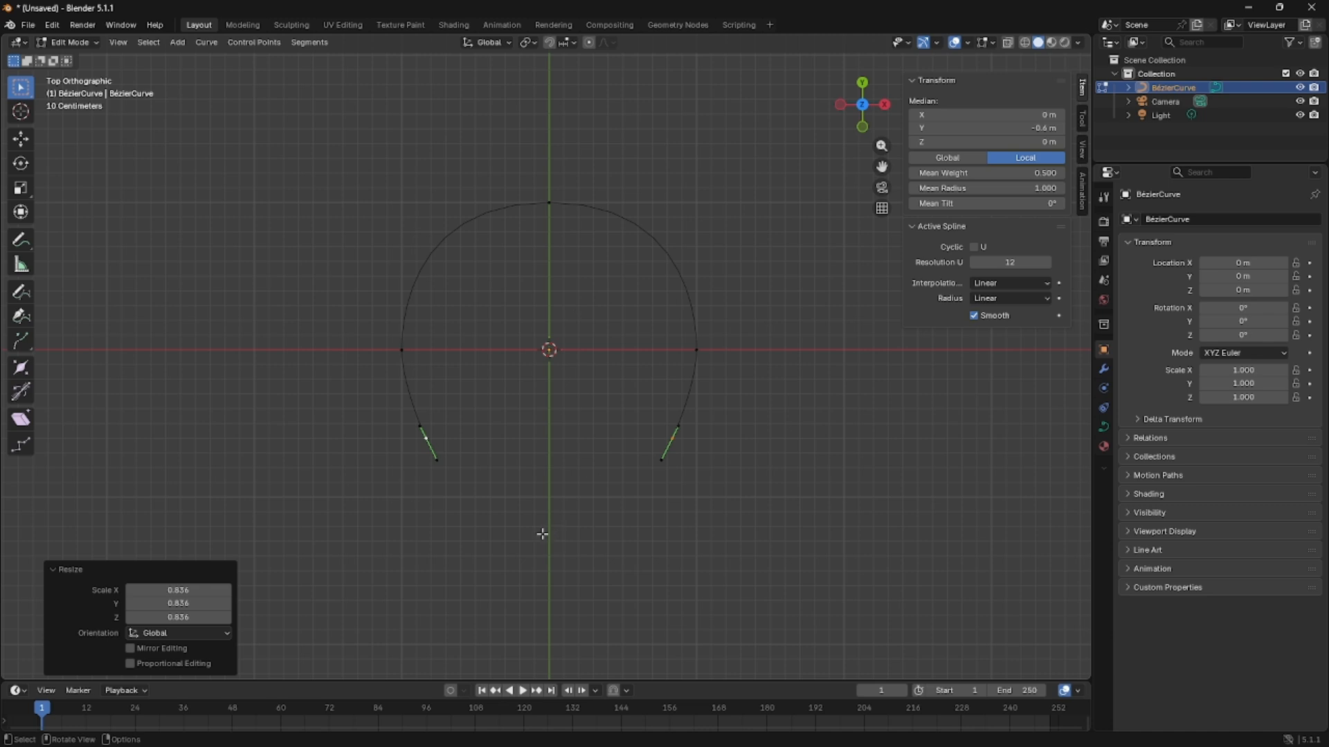
click(555, 304)
mouse_move(498, 466)
middle_down()
mouse_move(524, 297)
mouse_move(495, 463)
mouse_move(514, 389)
mouse_move(403, 397)
mouse_move(518, 454)
middle_up()
key(Tab)
click(563, 496)
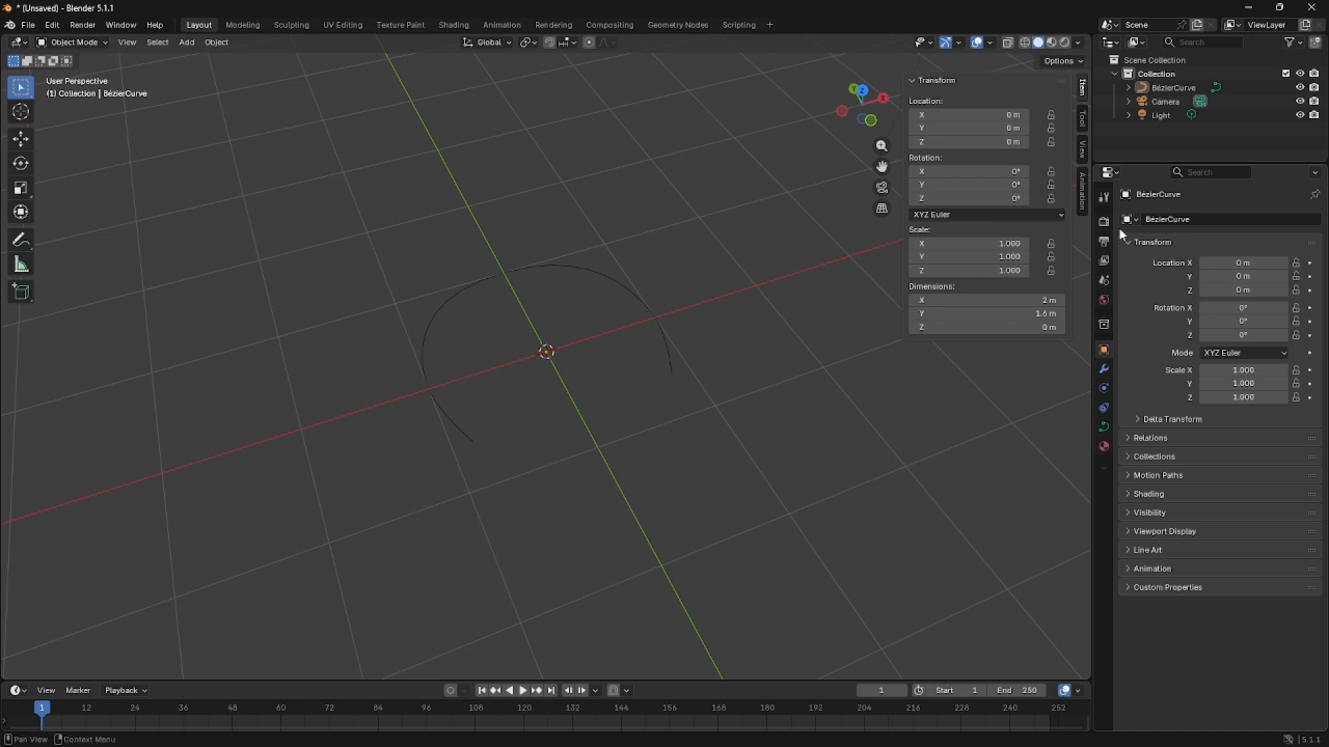
Add a second Bézier curve with a 1 m radius at the world origin.
click(194, 42)
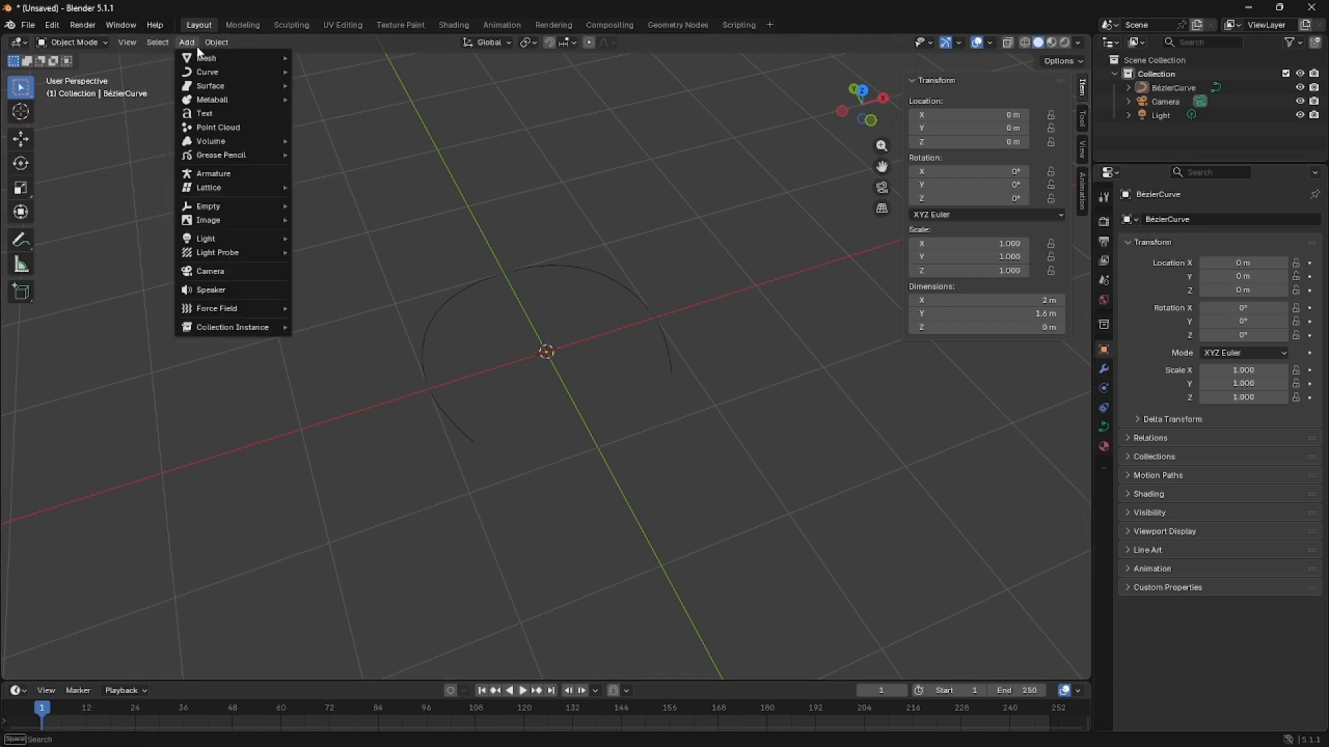
mouse_move(194, 72)
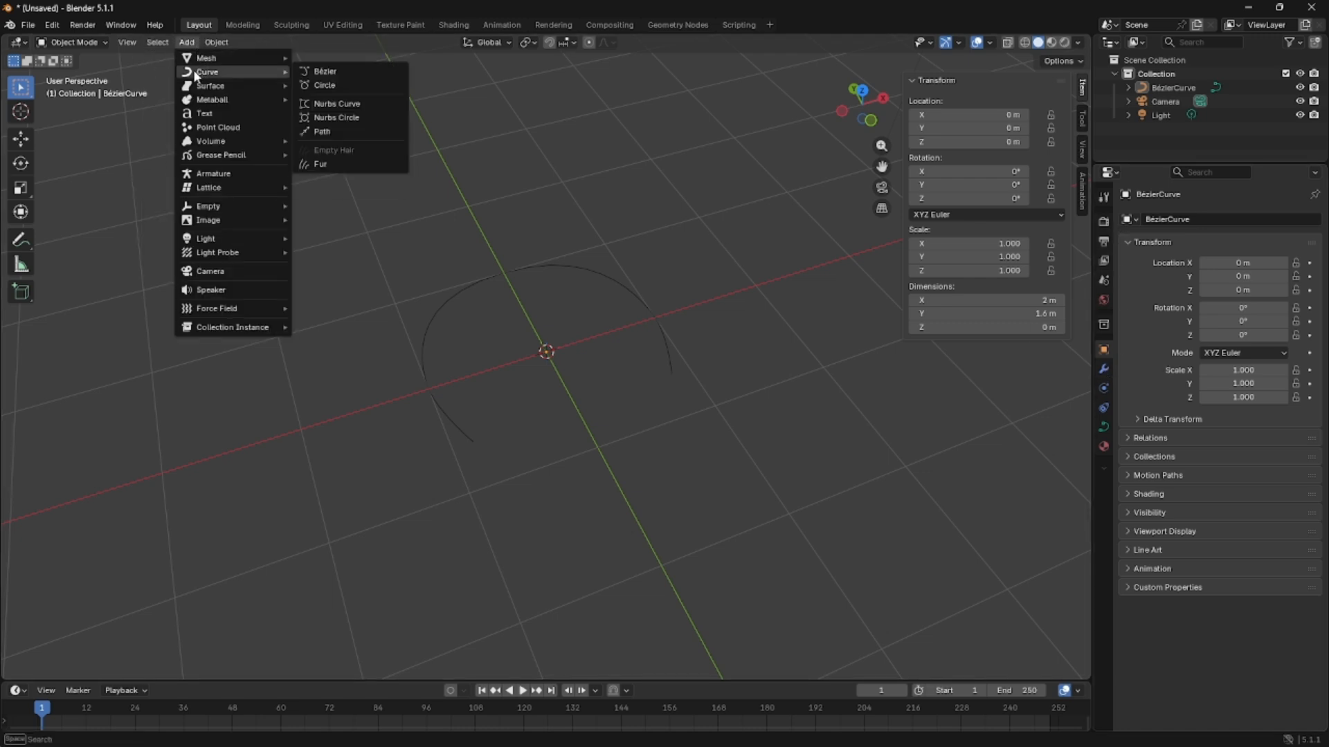
click(320, 71)
middle_drag(653, 454, 574, 432)
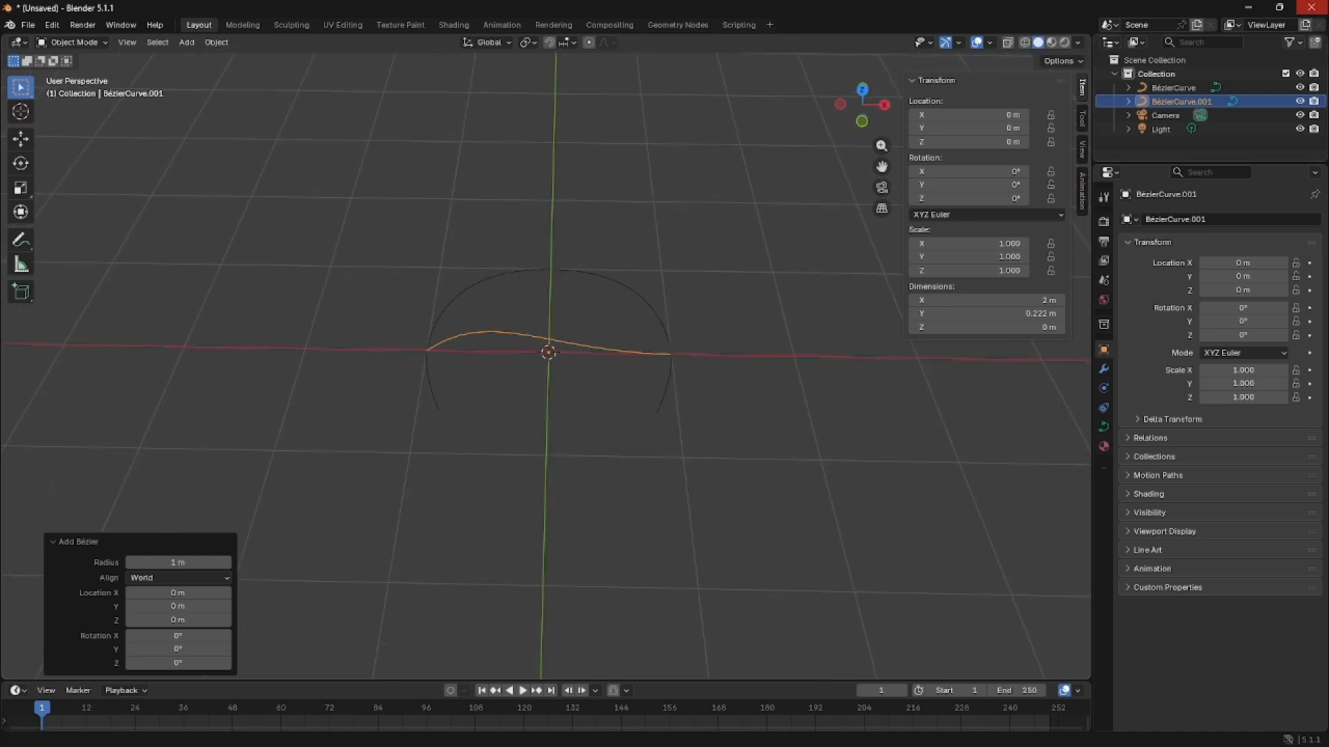
Rename the arch curve as coat and the newly added Bézier curve as coat-curve.
double_click(1174, 86)
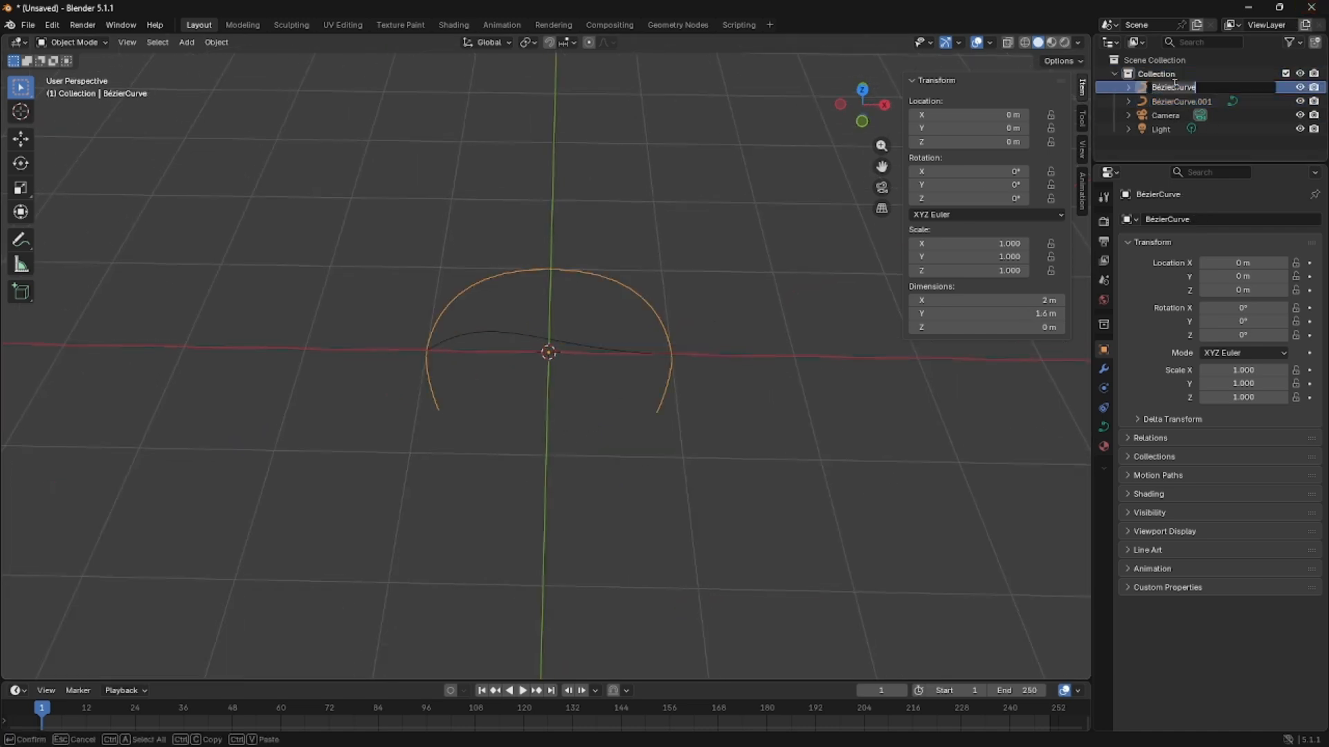
text(coat)
key(Return)
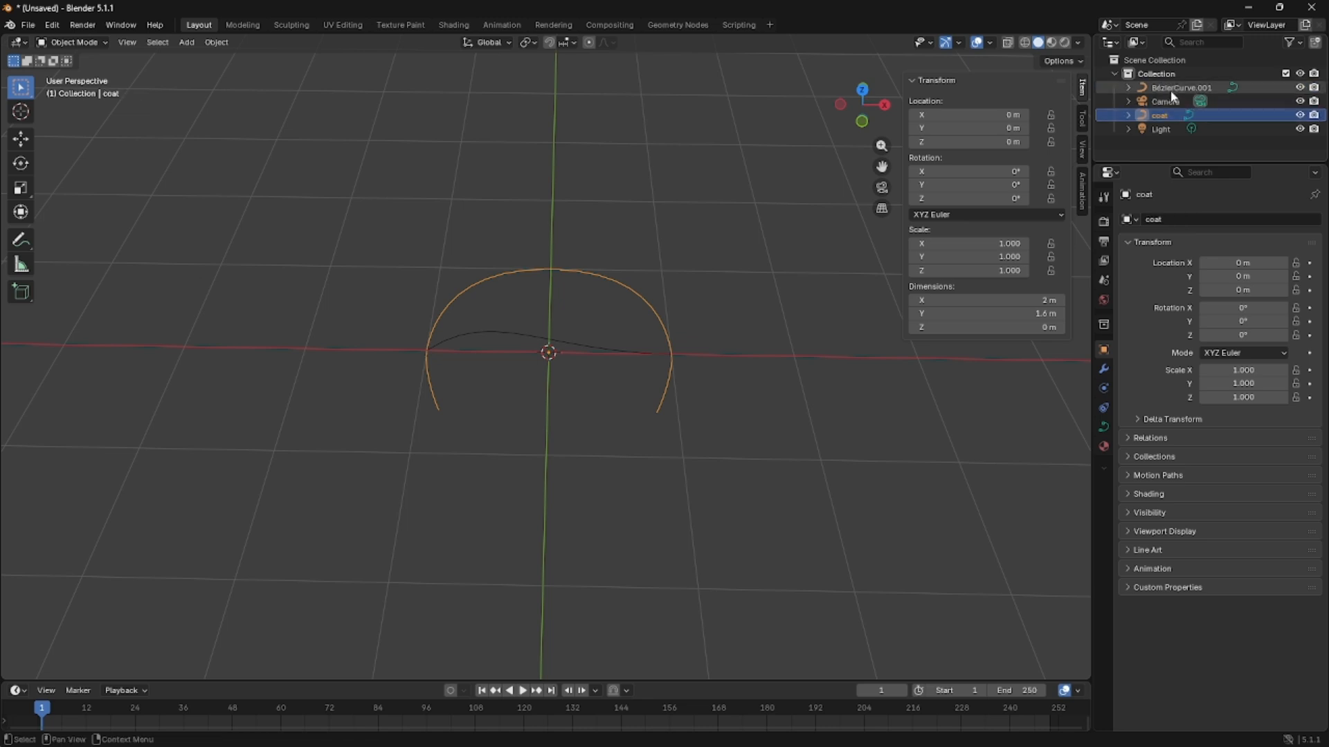
double_click(1171, 88)
text(coat-curve)
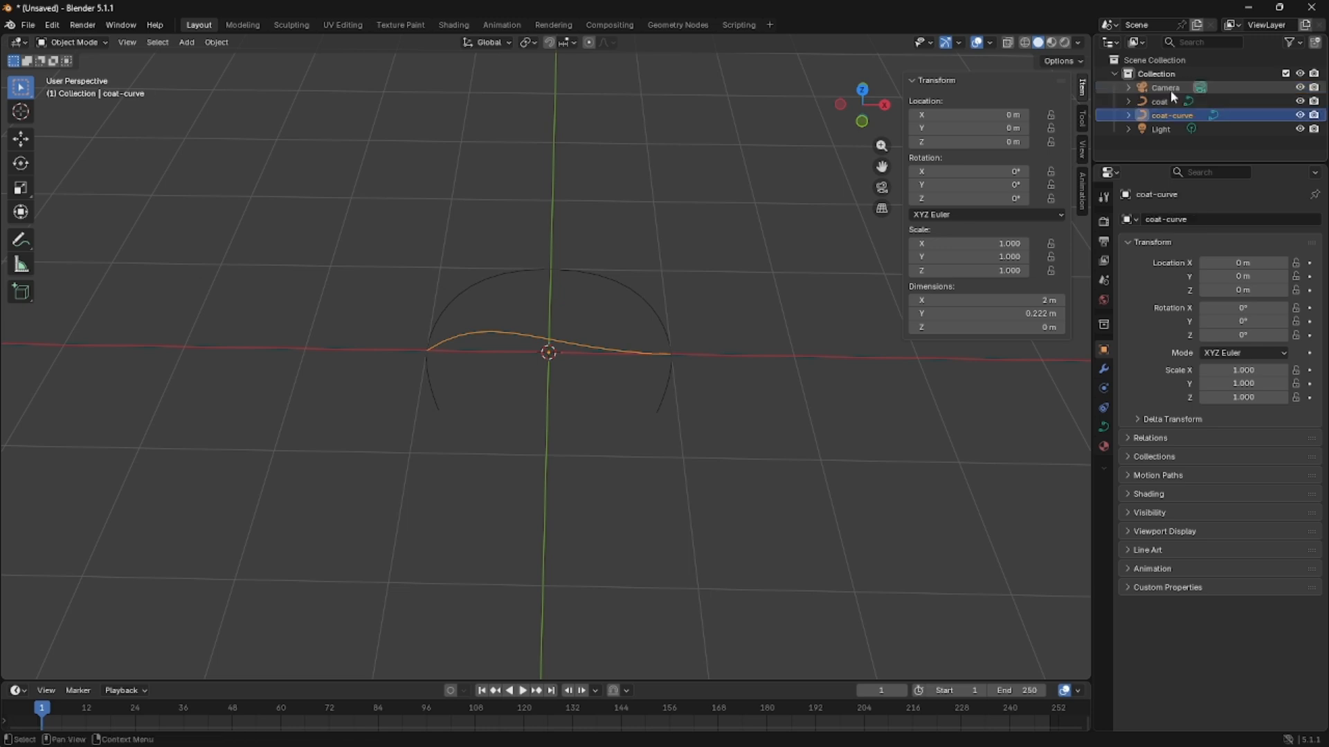
key(Return)
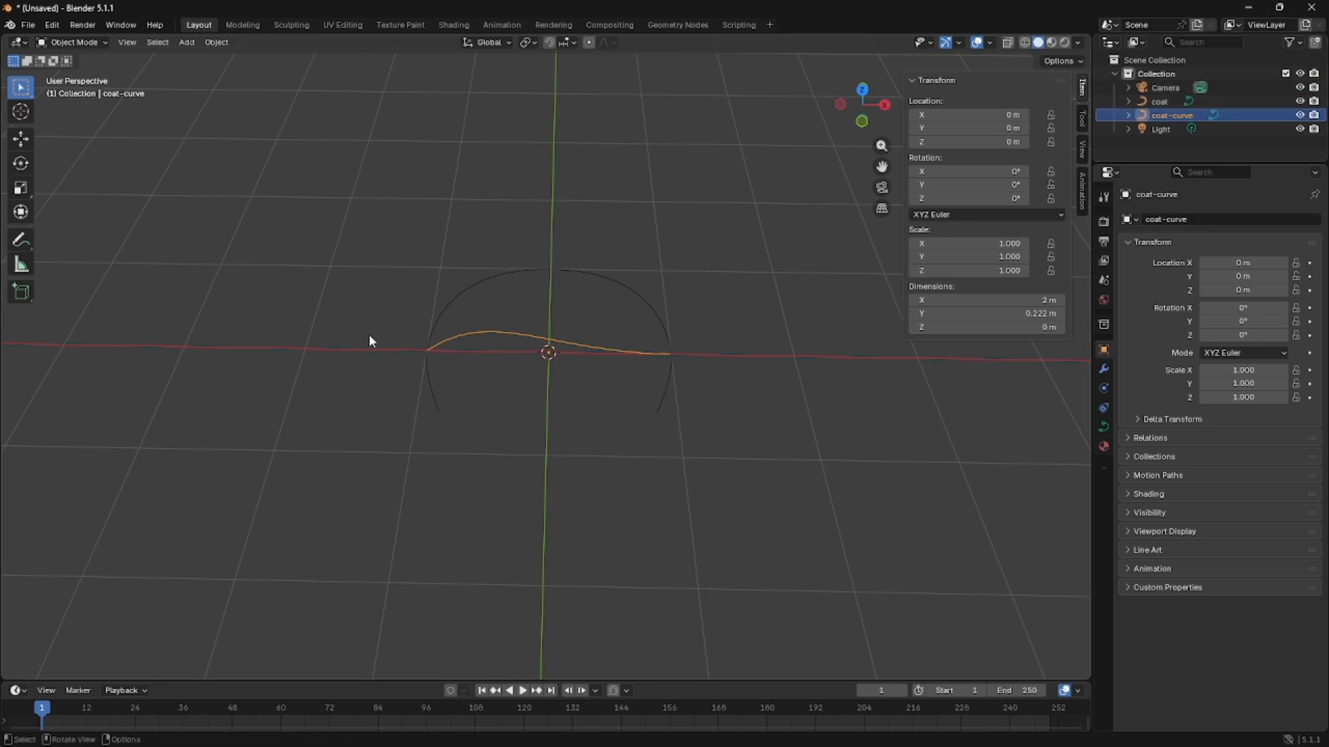
Move coat-curve about 2.92 m in the negative X direction and set its X rotation to 90°.
key(g)
key(x)
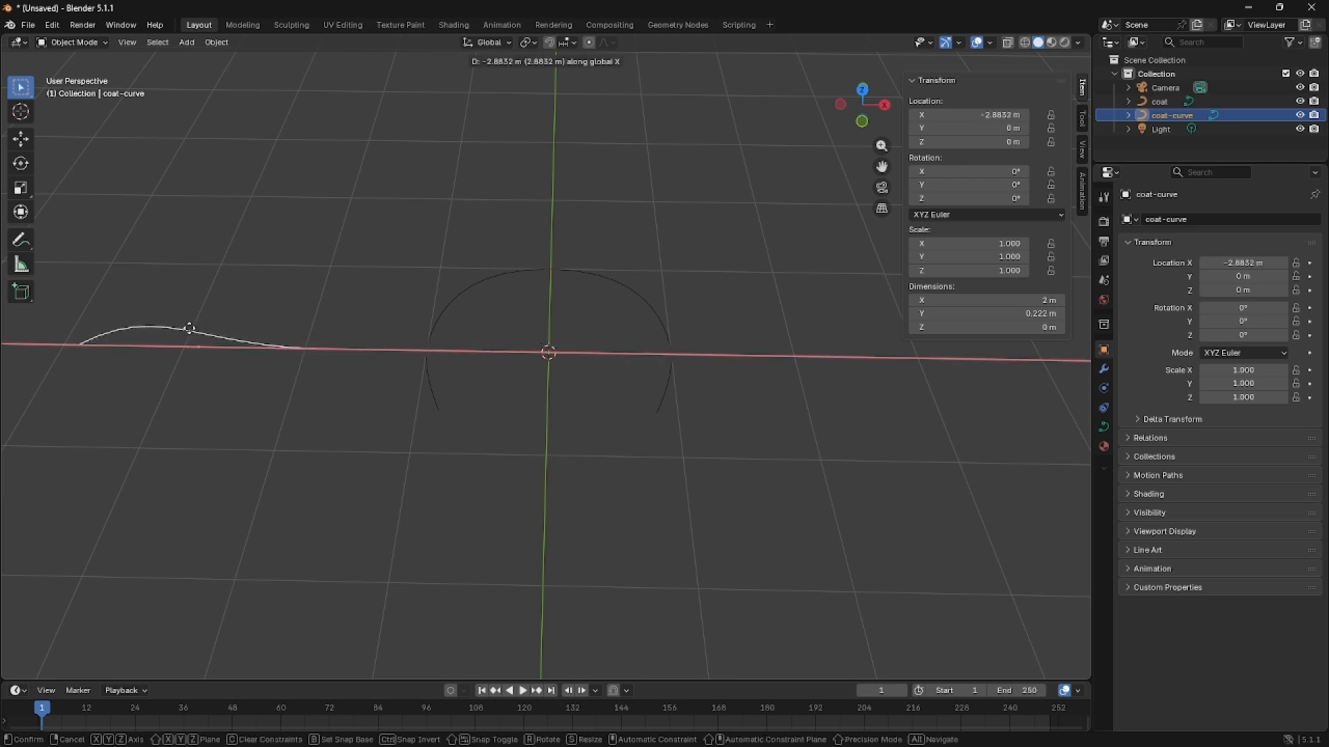
click(192, 334)
click(964, 176)
text(90)
key(Return)
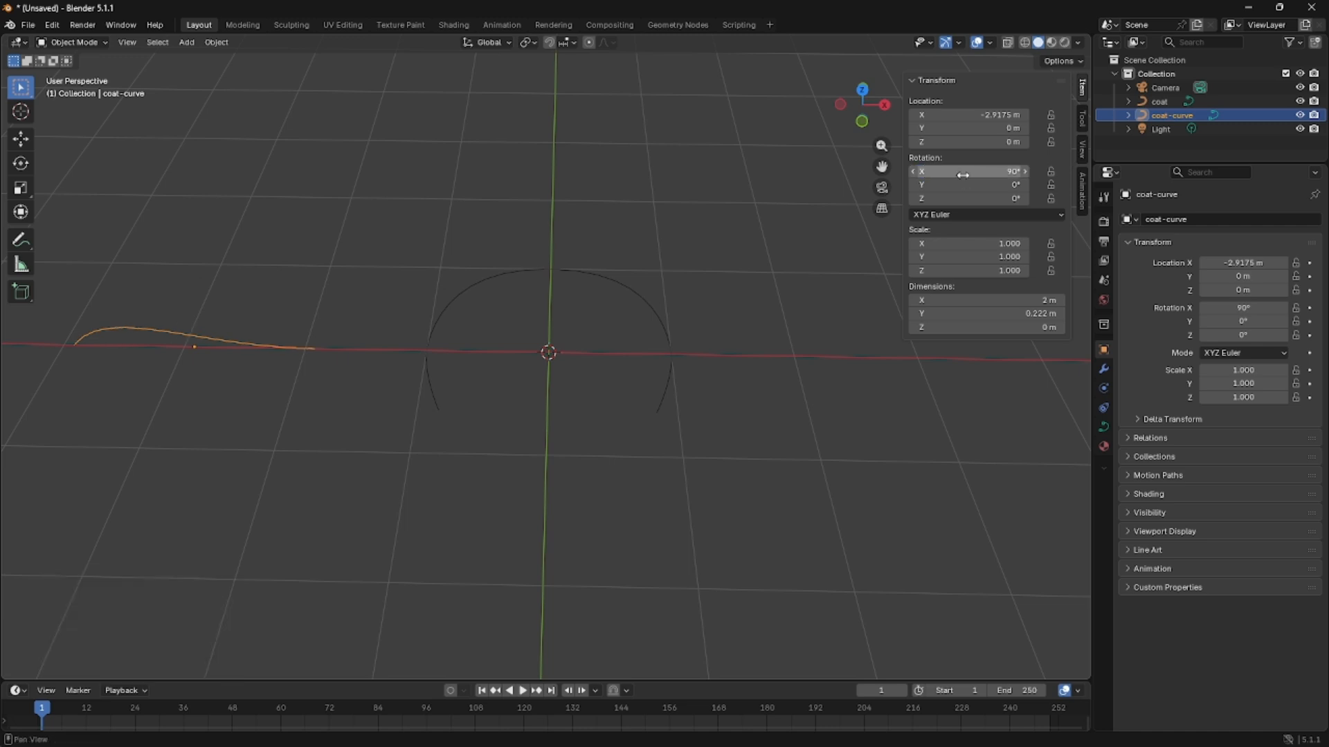
middle_drag(708, 368, 261, 356)
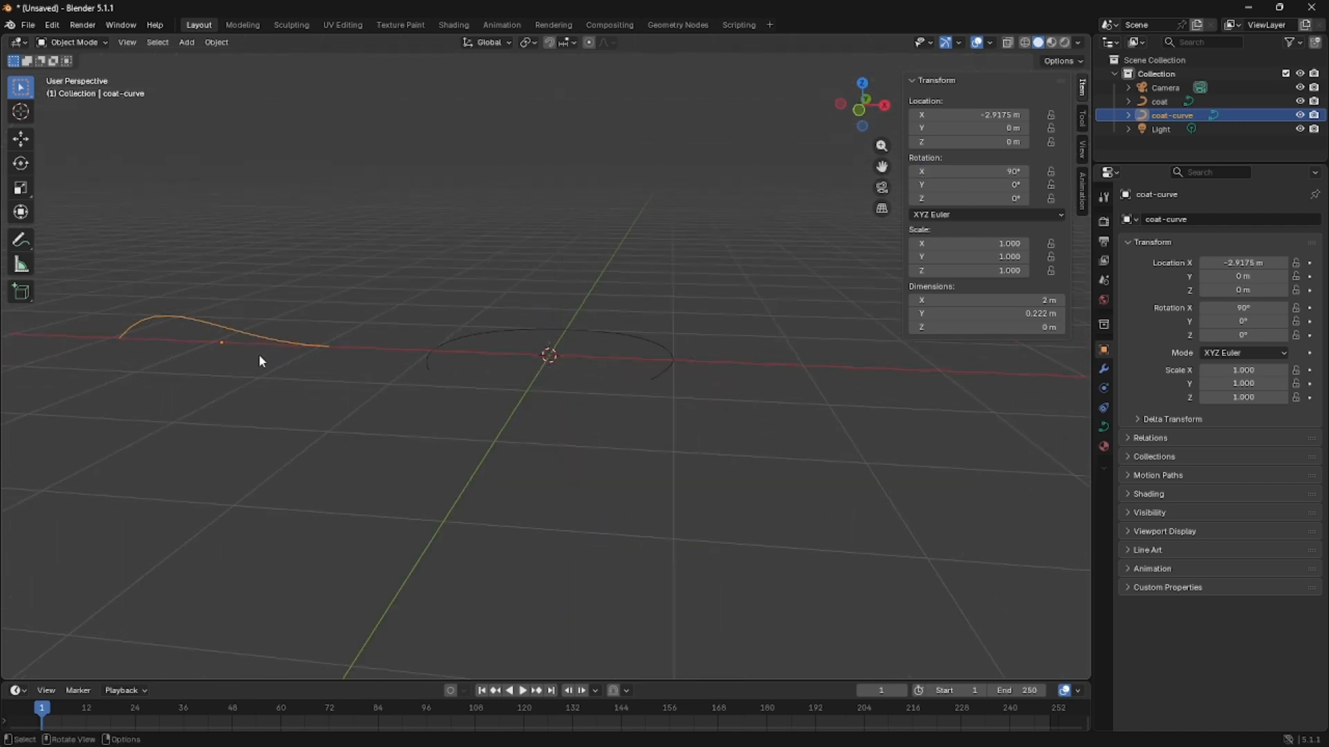
Switch the coat curve's bevel to Object mode and assign coat-curve as its bevel object.
click(428, 355)
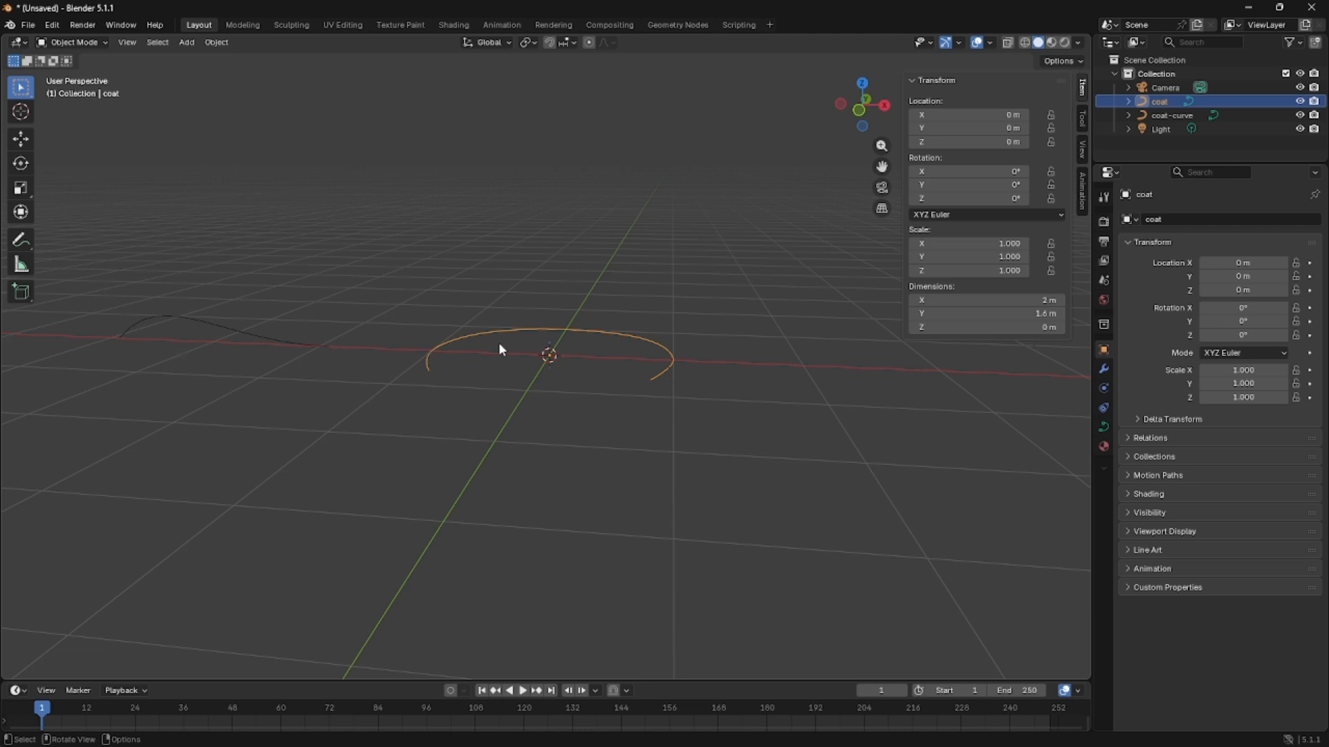
click(281, 338)
click(454, 323)
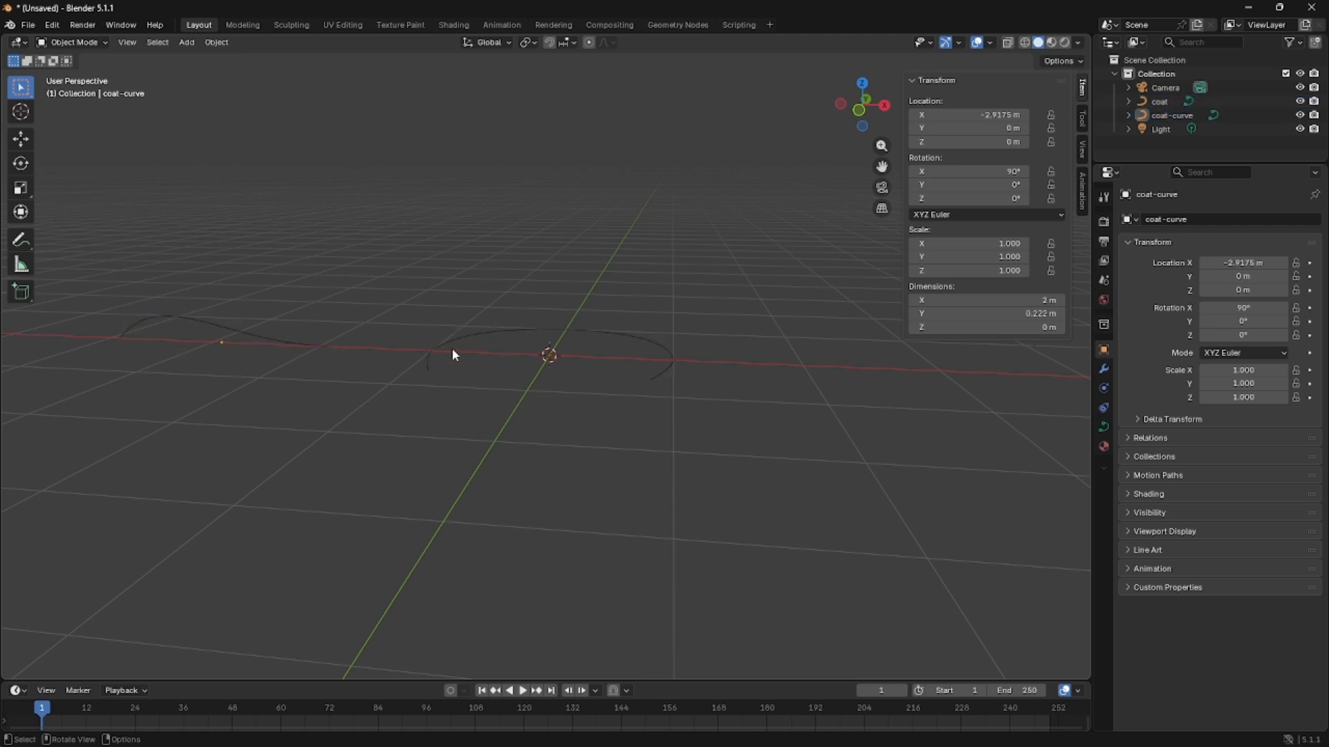
click(451, 356)
click(1104, 427)
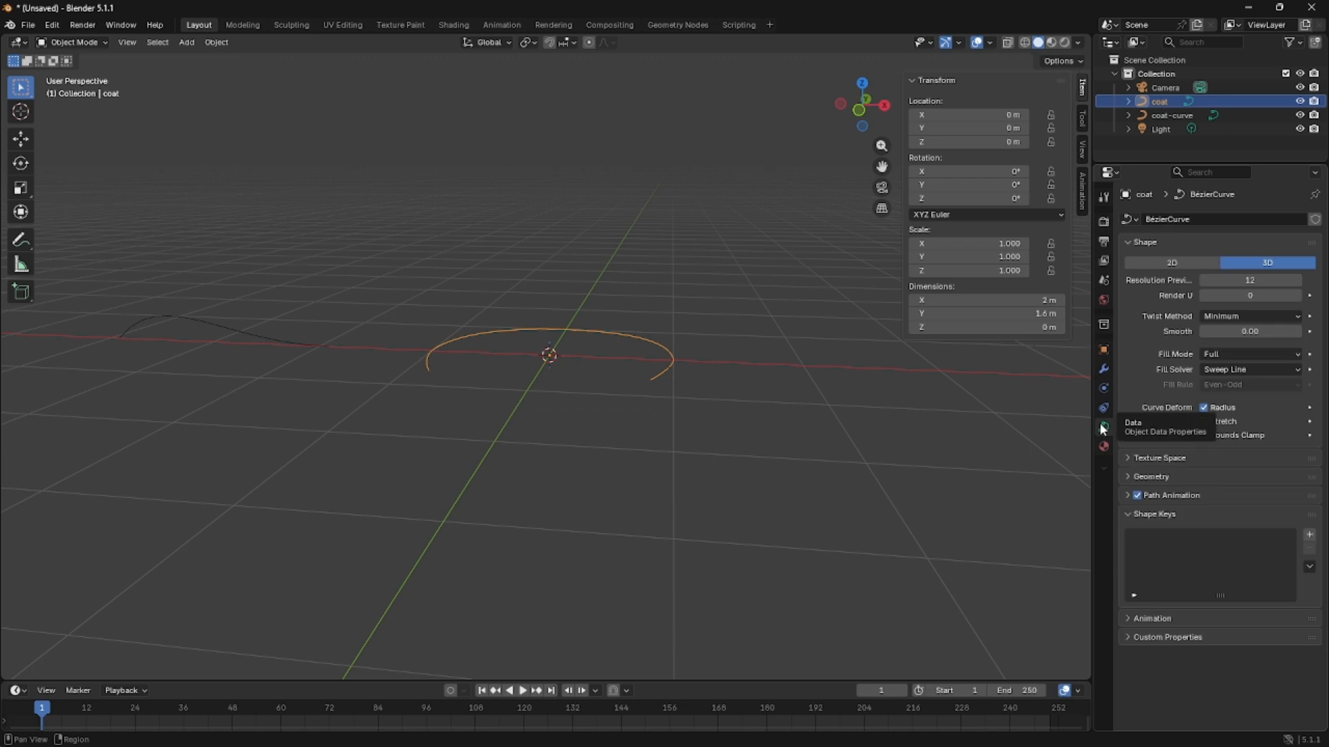
click(1150, 477)
click(1218, 600)
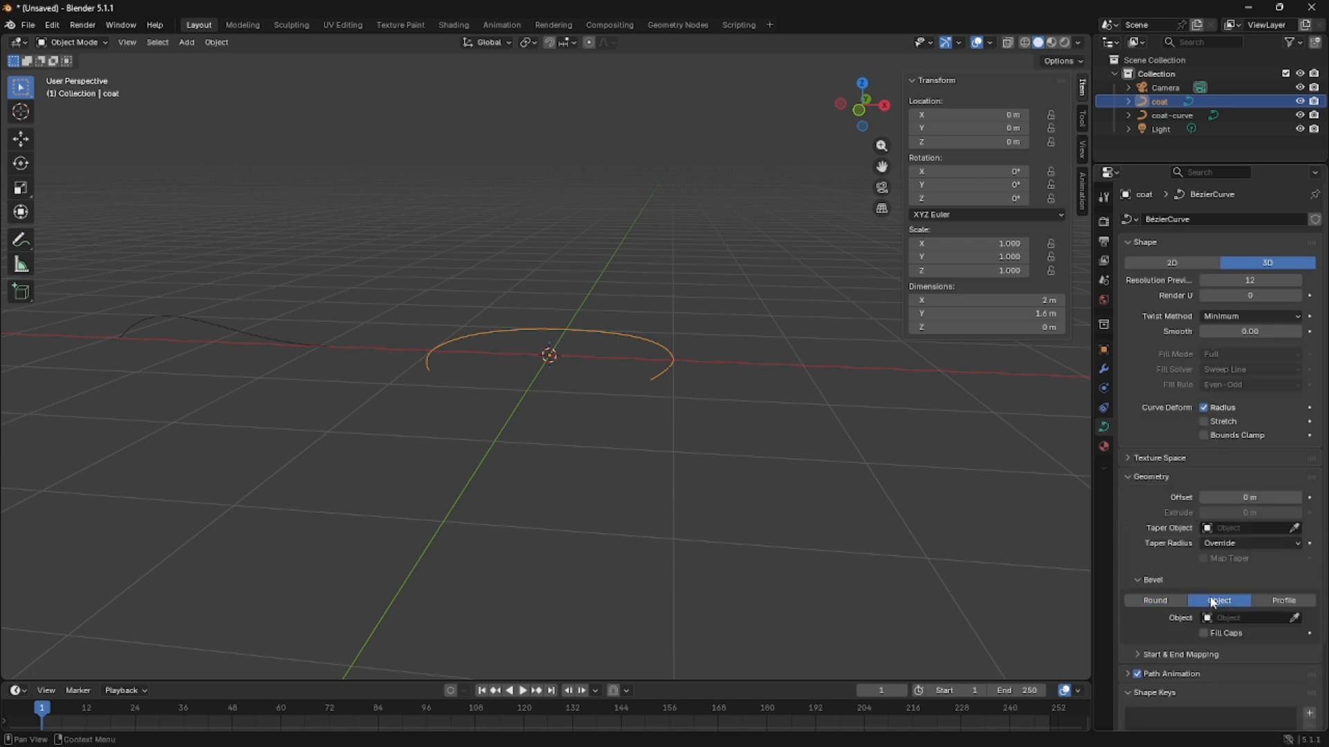
click(1231, 613)
click(1206, 473)
mouse_move(570, 418)
middle_down()
mouse_move(567, 551)
mouse_move(558, 438)
mouse_move(598, 240)
mouse_move(582, 423)
middle_up()
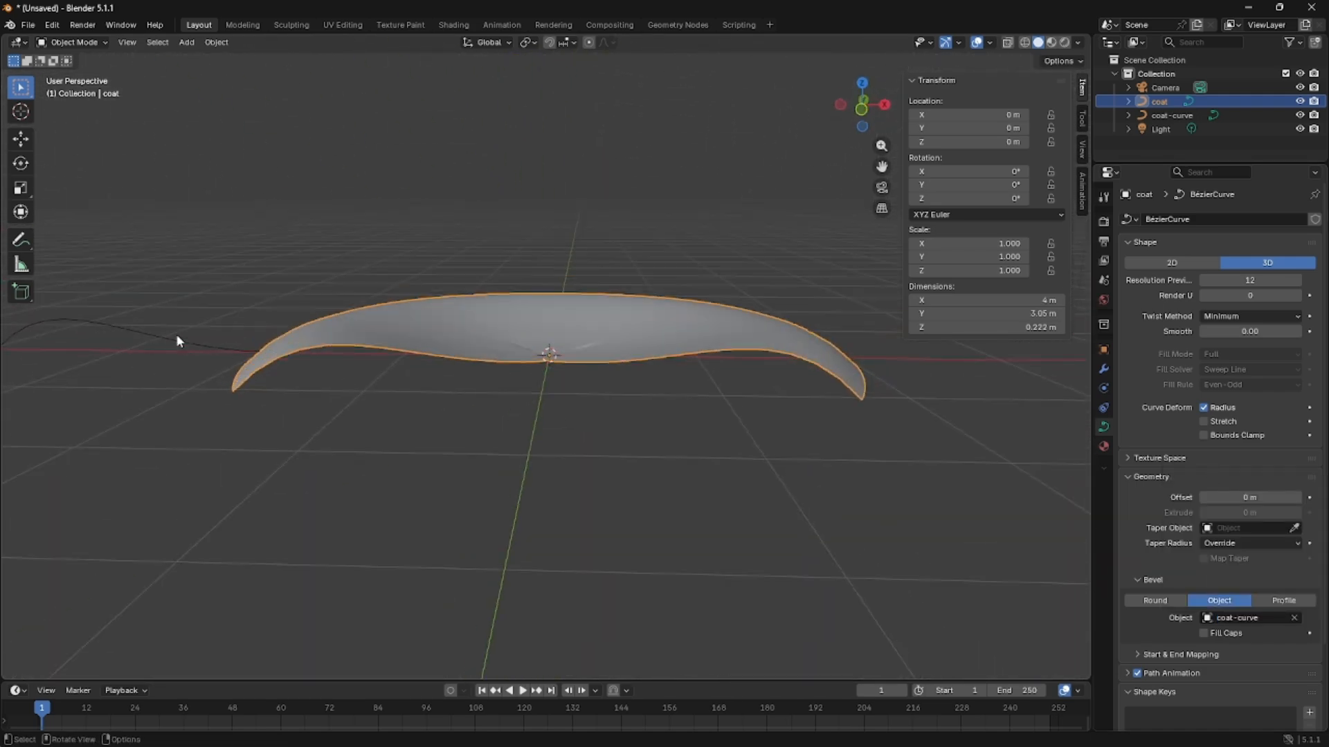
Edit coat-curve and raise its right end control point about 1.54 m along global Z.
click(129, 337)
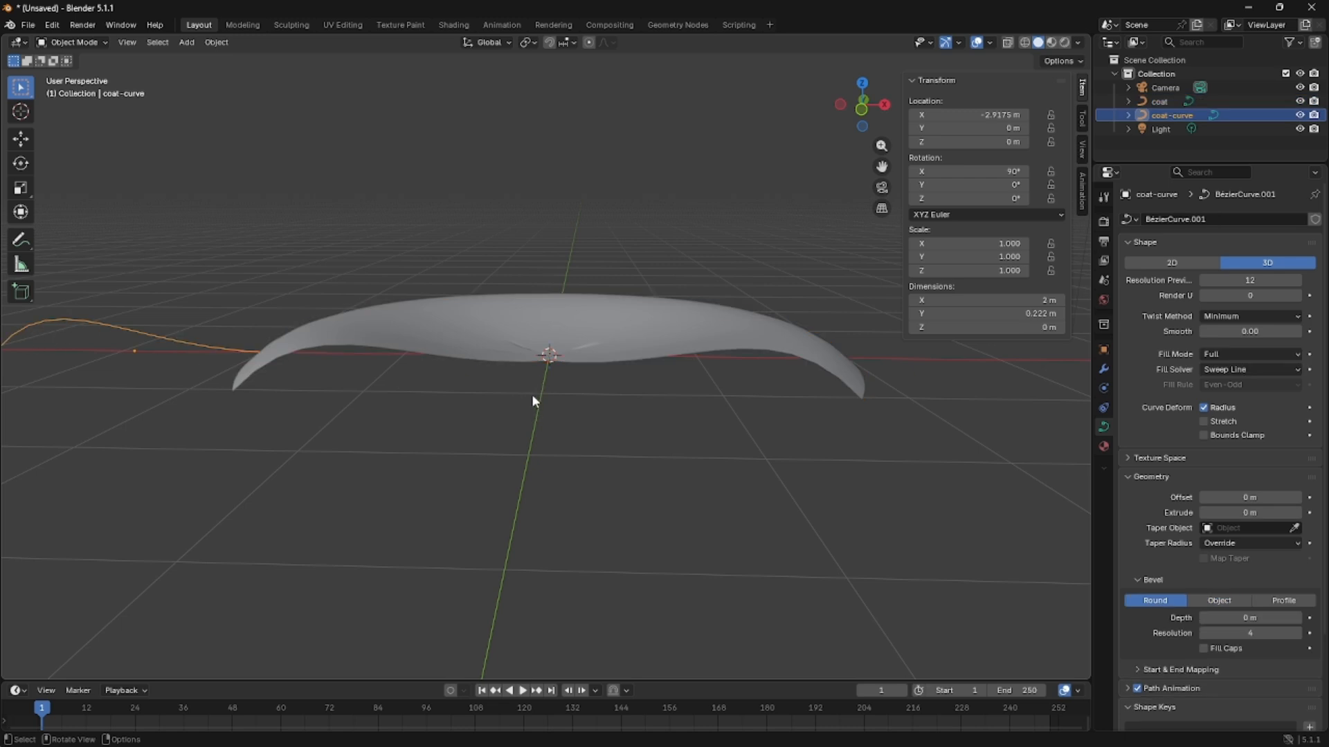
key(KP_1)
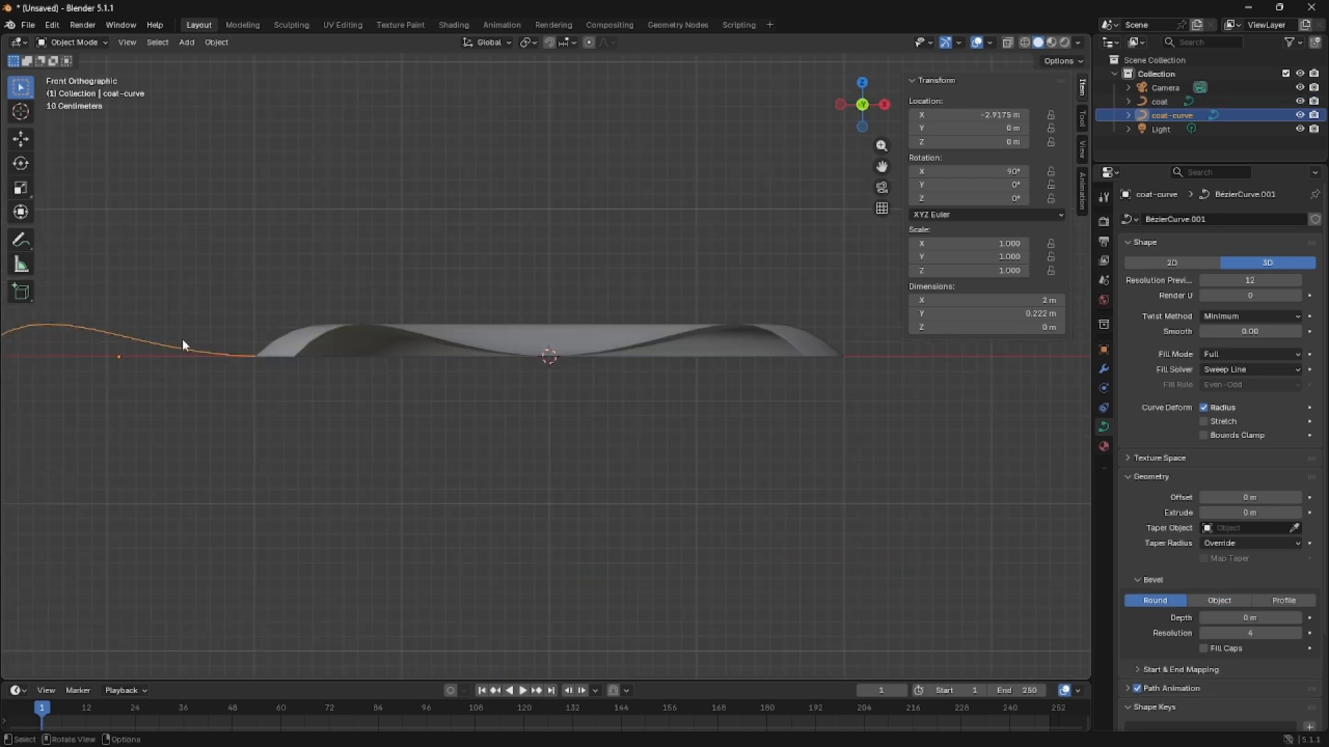
scroll(222, 401, down, 1)
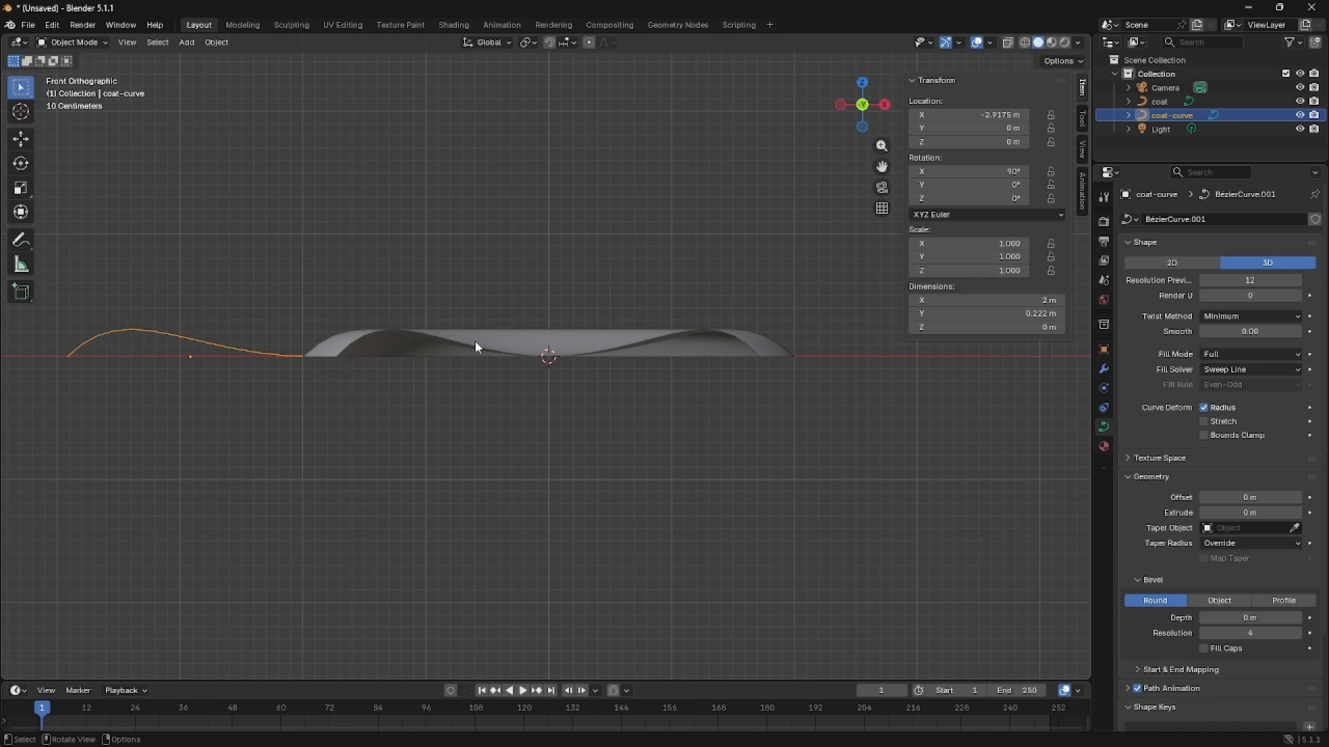
middle_drag(679, 332, 554, 432)
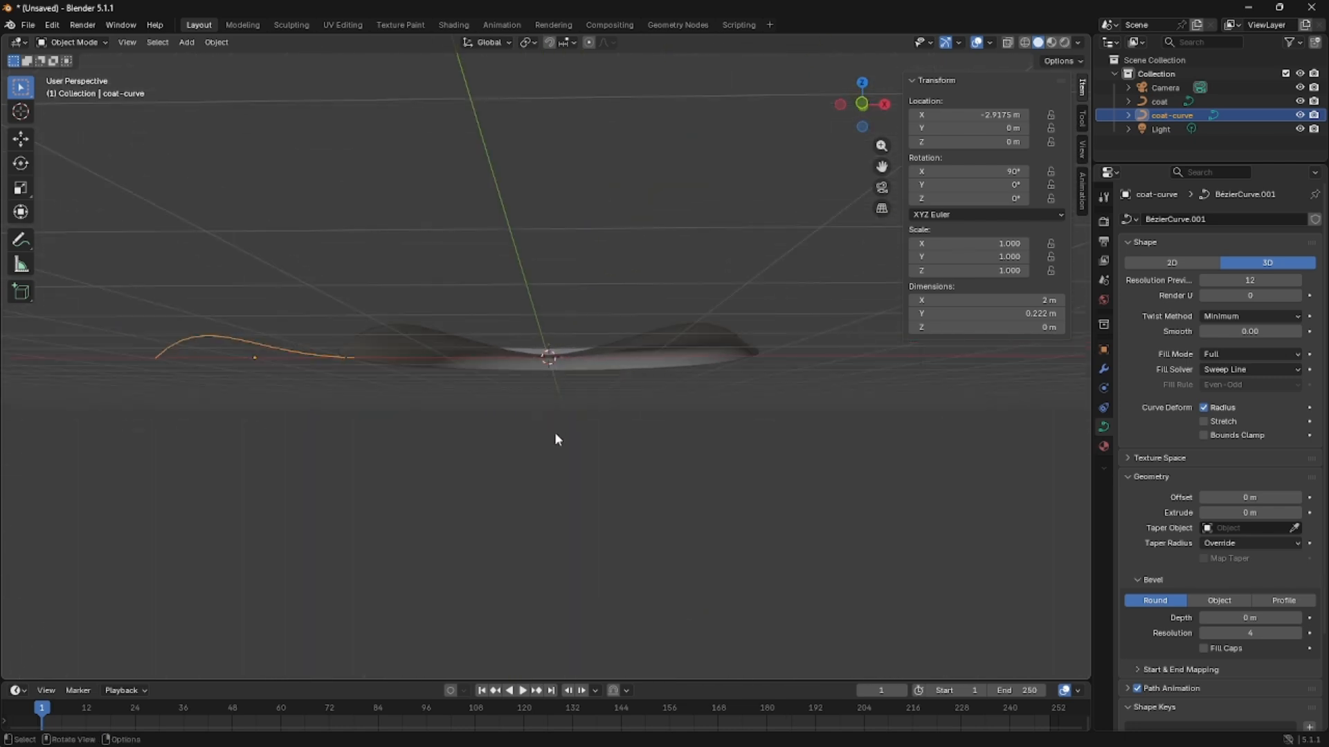
key(KP_1)
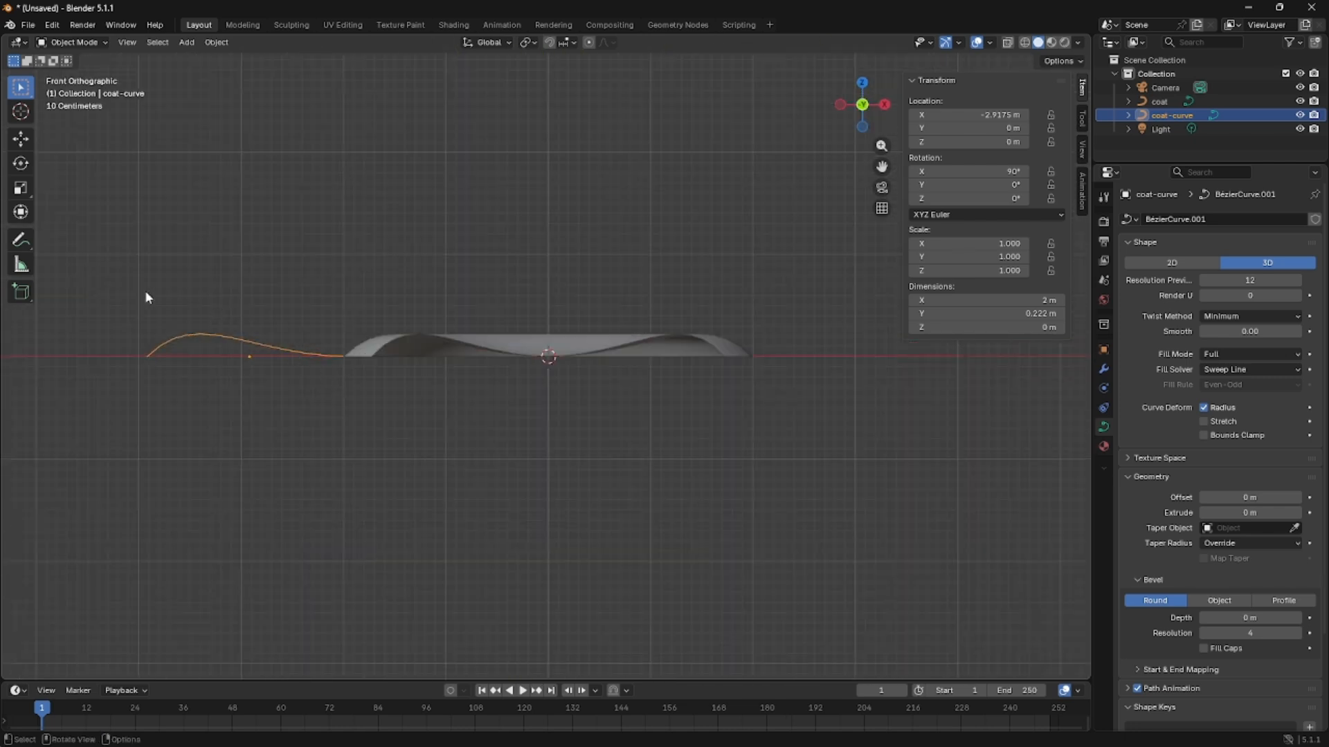
key(Tab)
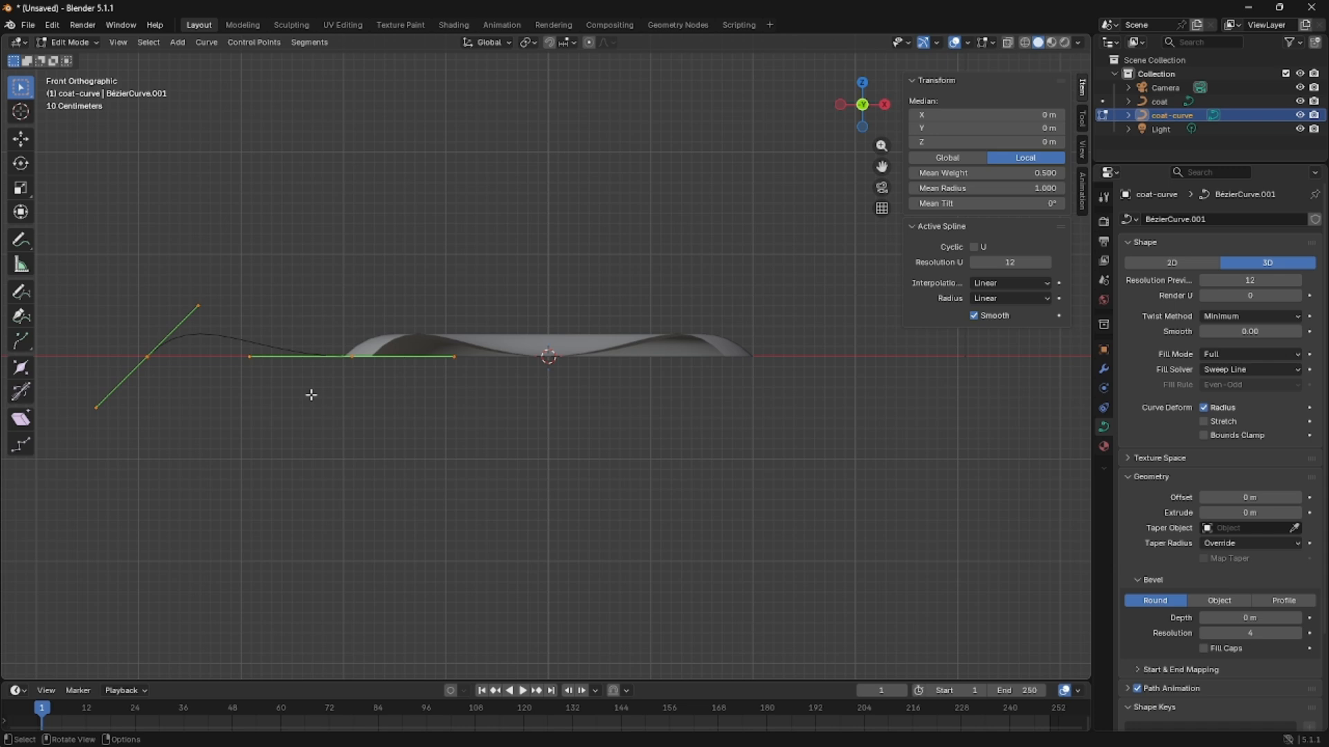
click(350, 353)
key(g)
key(z)
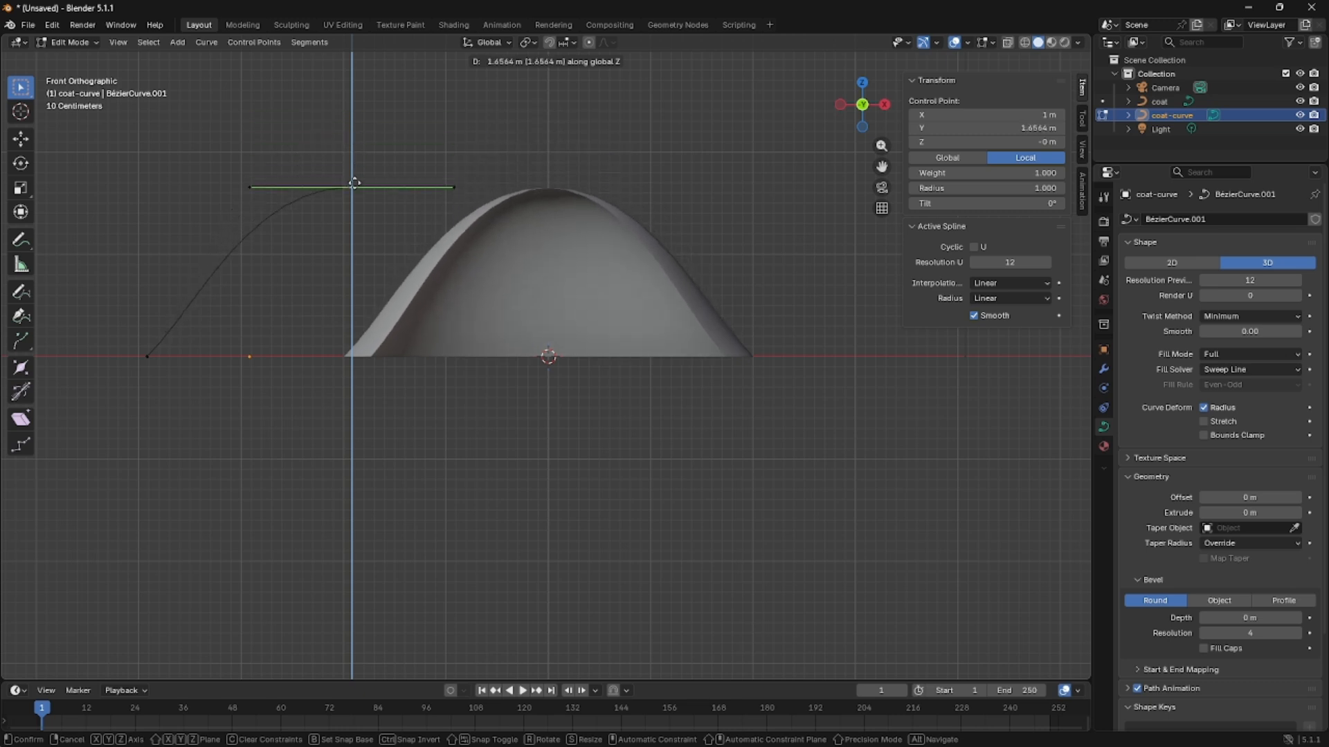
click(354, 201)
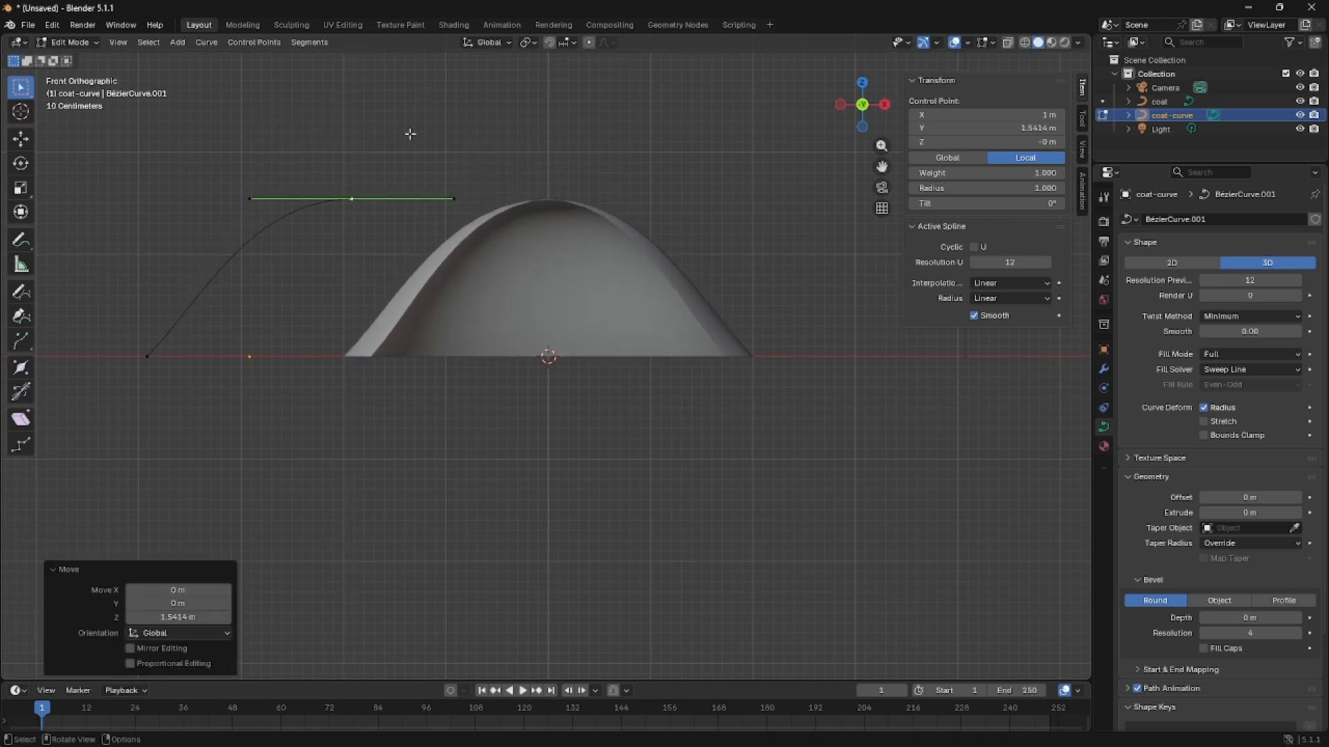
Scale the raised control point's handles by about 0.32 and rotate them about -90° so they stand vertical.
key(s)
click(363, 171)
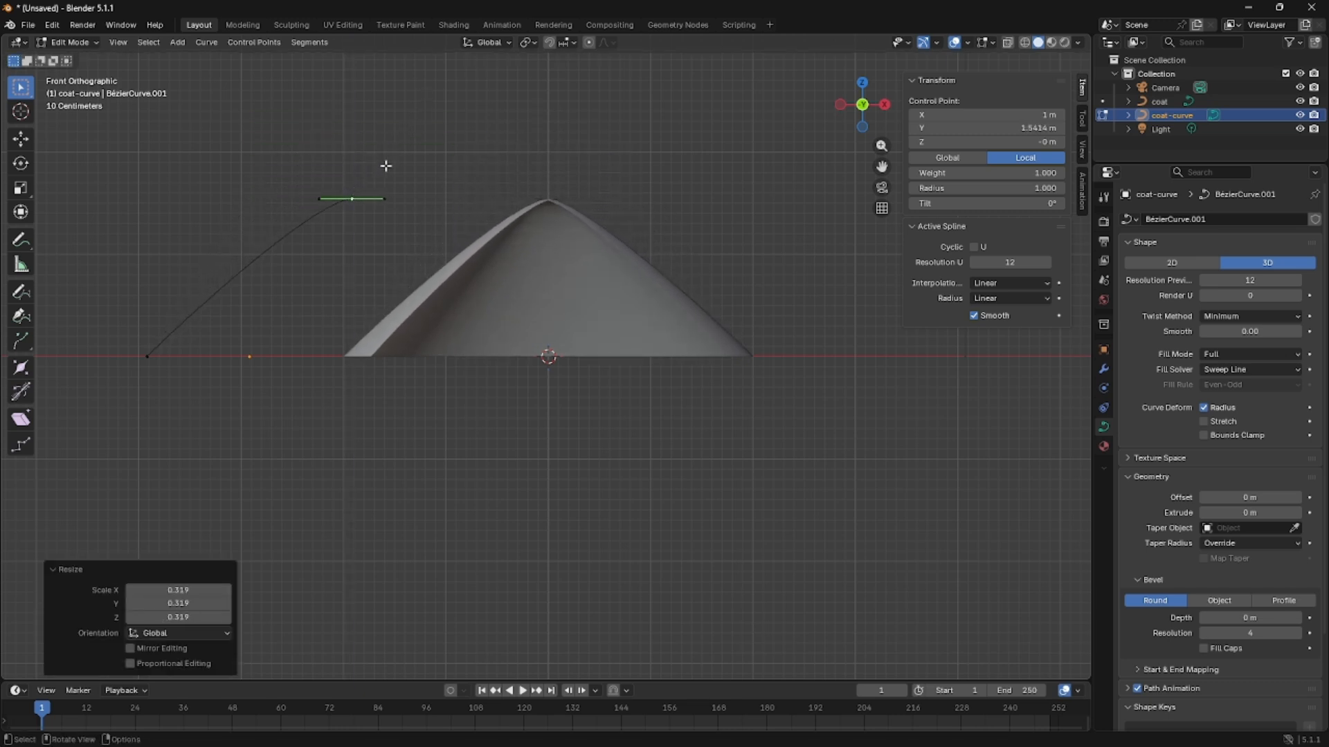
key(r)
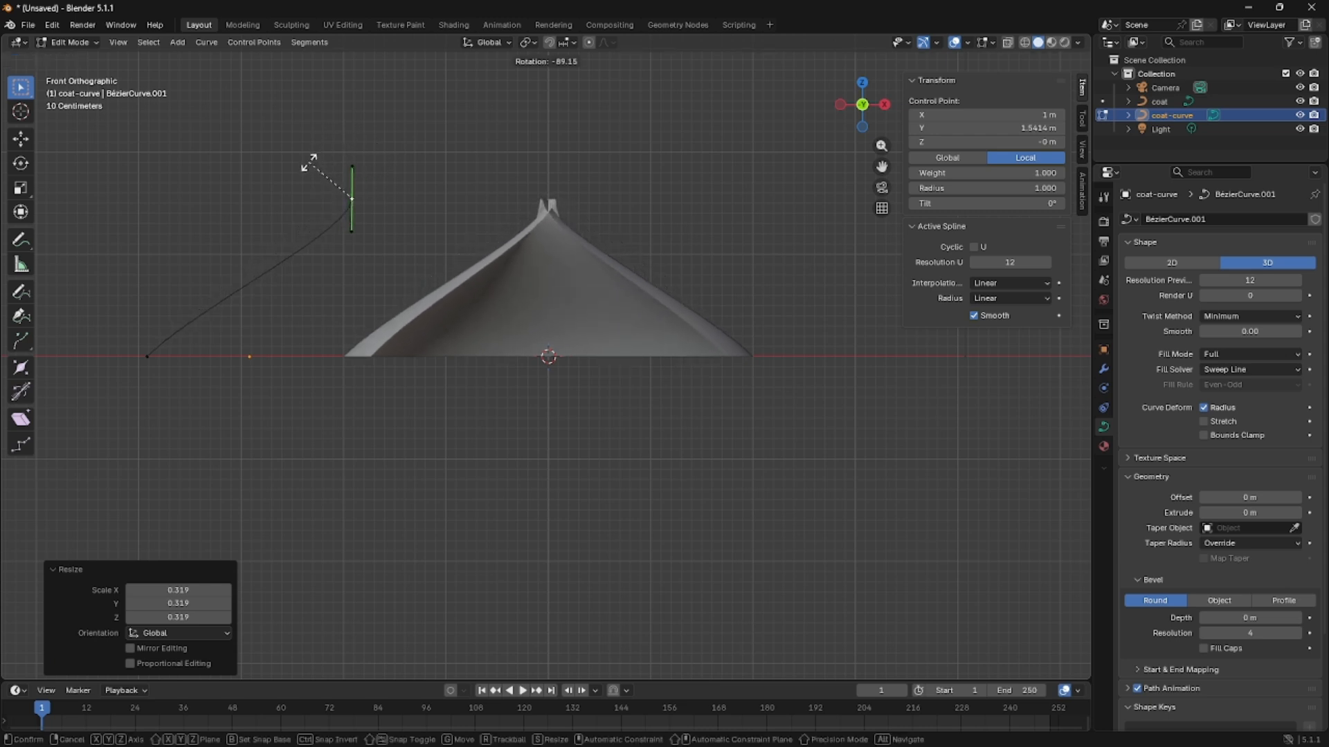
click(310, 164)
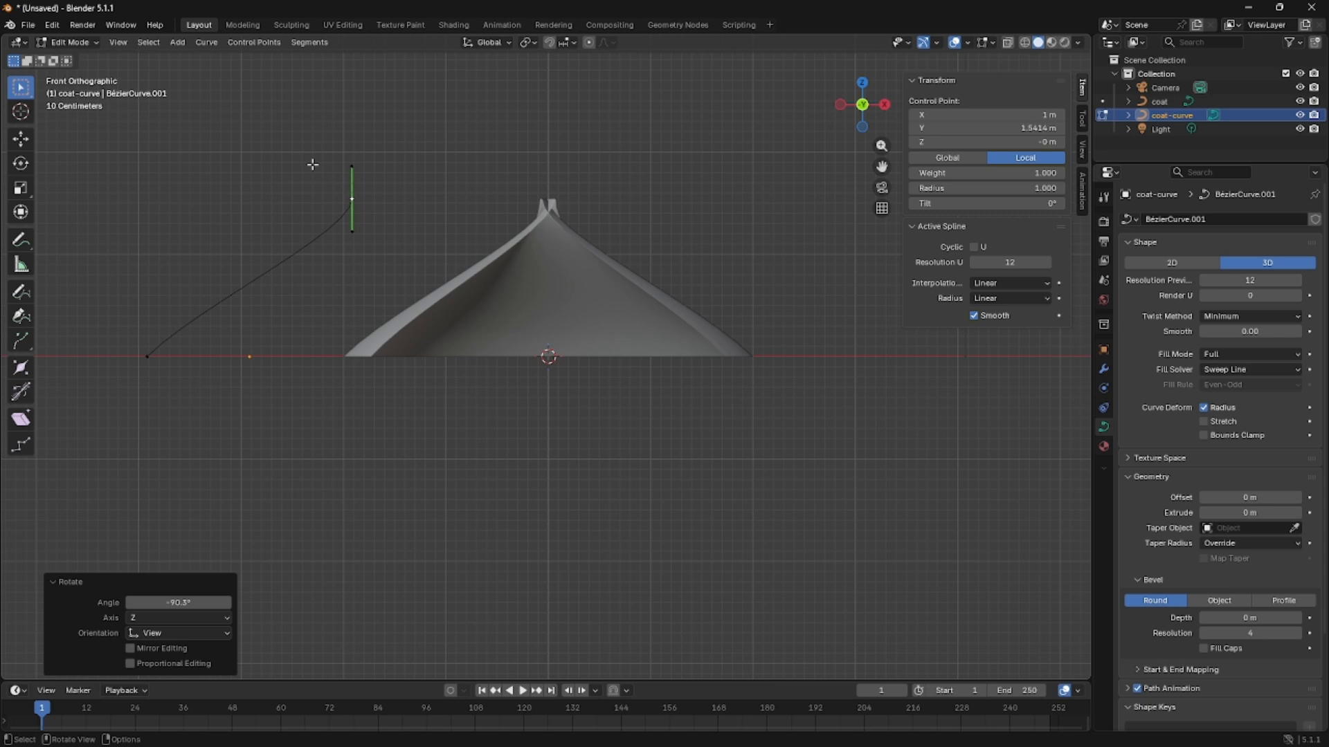
Move the raised control point about 1.01 m in the negative X direction, above the curve's origin.
key(g)
key(x)
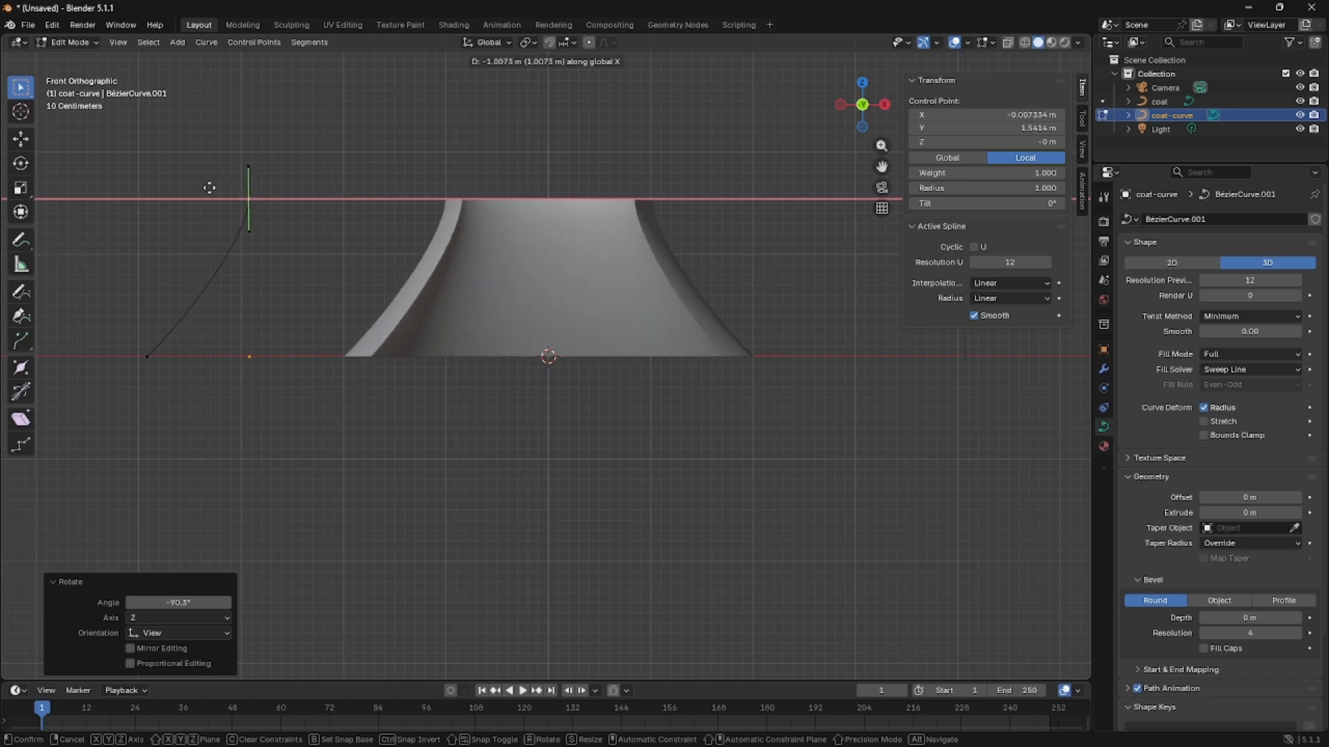
click(209, 187)
Extrude coat-curve's upper end about 1.42 m up and 0.15 m toward negative X, then rotate the new point's handles about -50°.
middle_drag(462, 255, 410, 126)
scroll(410, 126, down, 3)
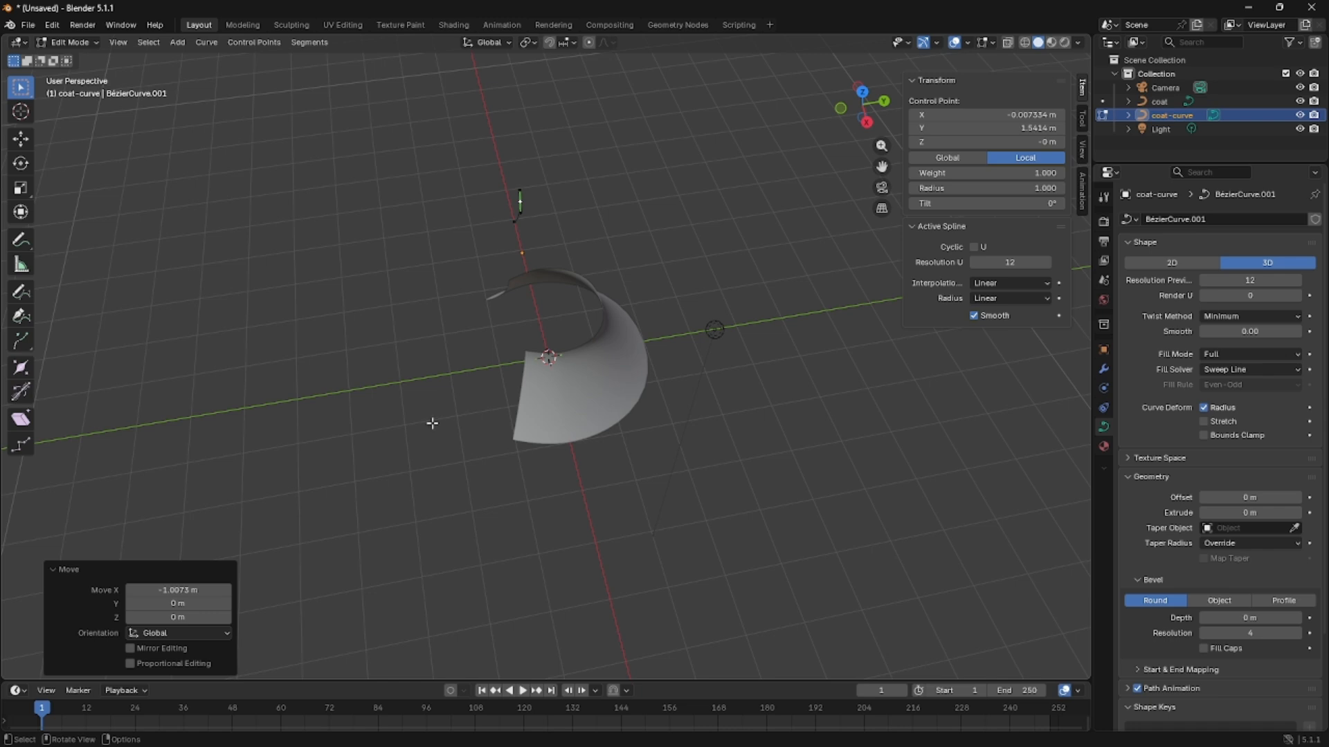
middle_drag(432, 423, 598, 381)
key(KP_1)
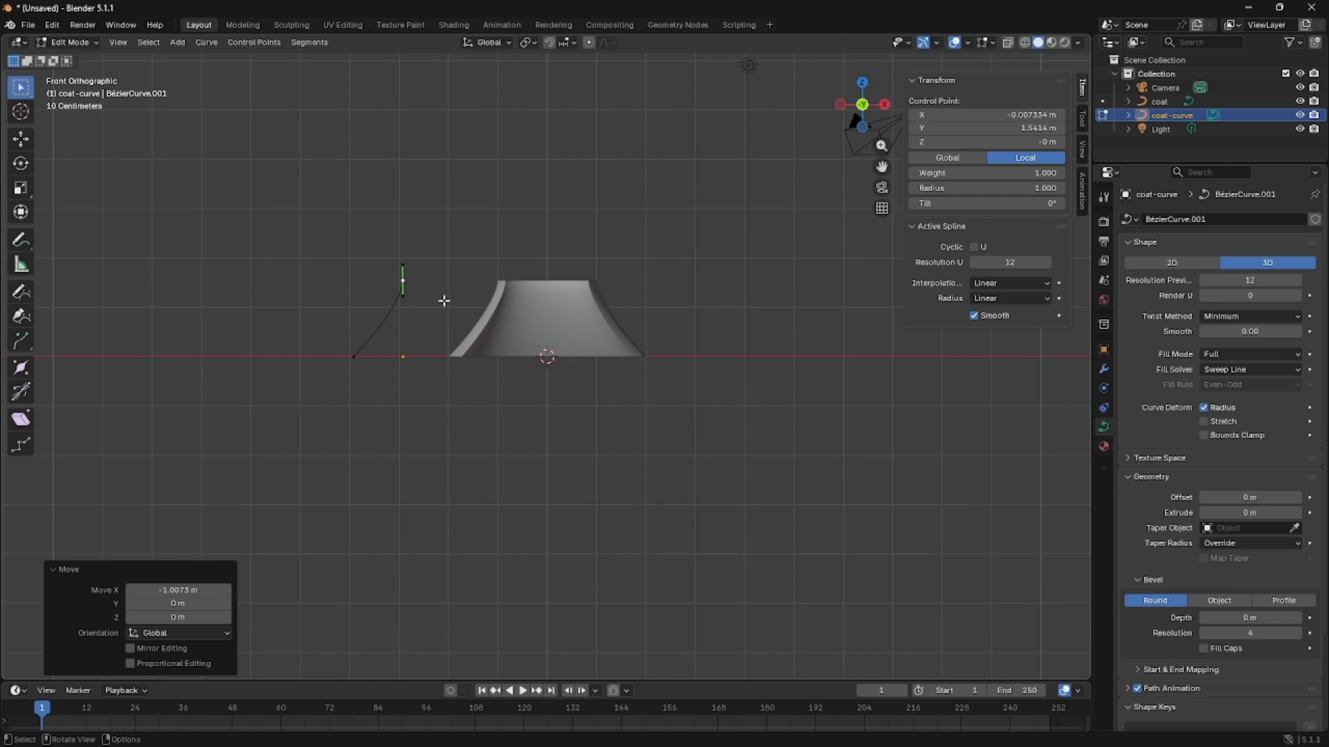
key(g)
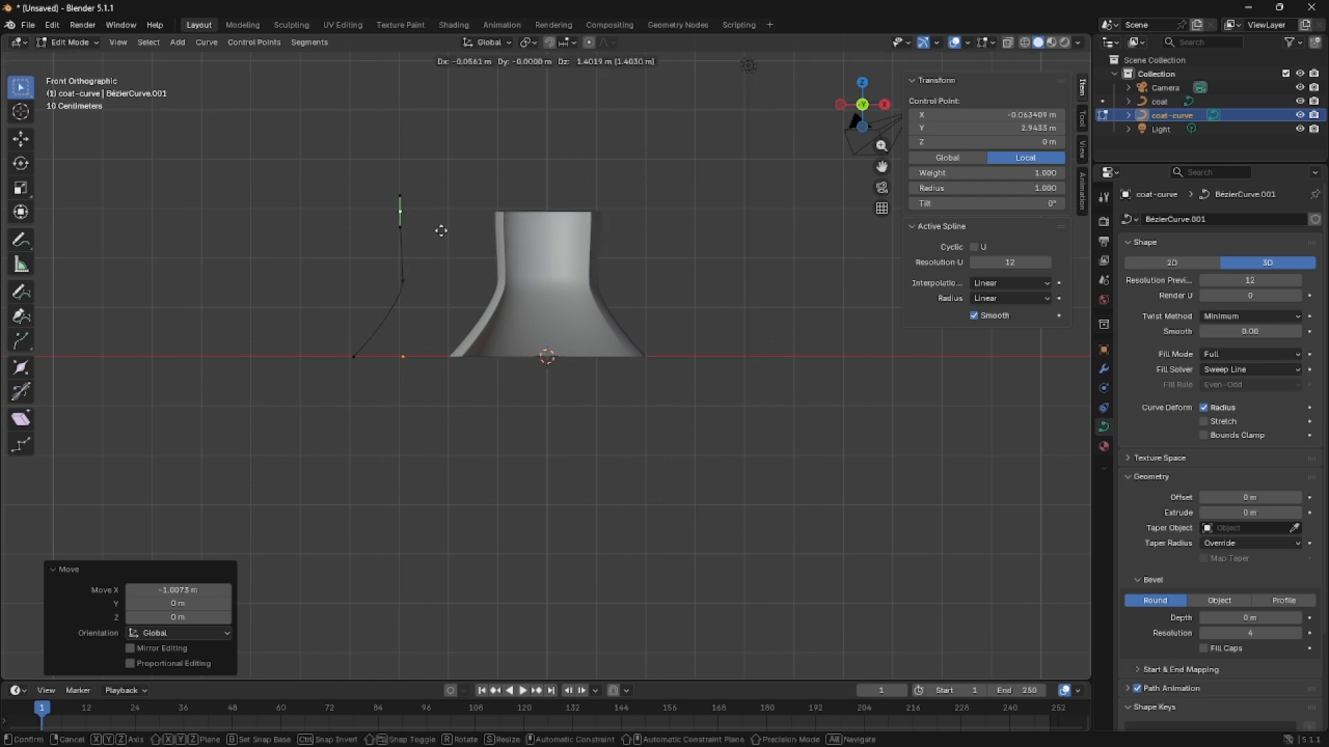
click(436, 231)
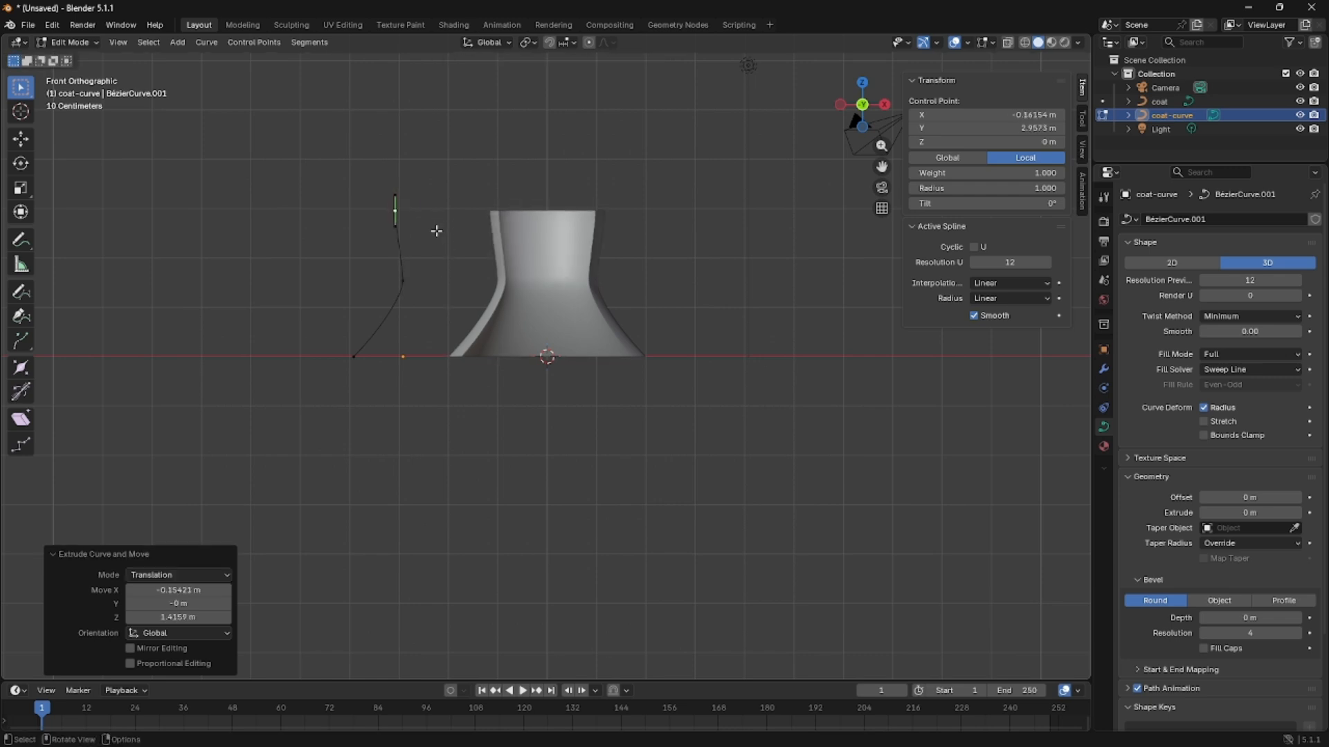
key(r)
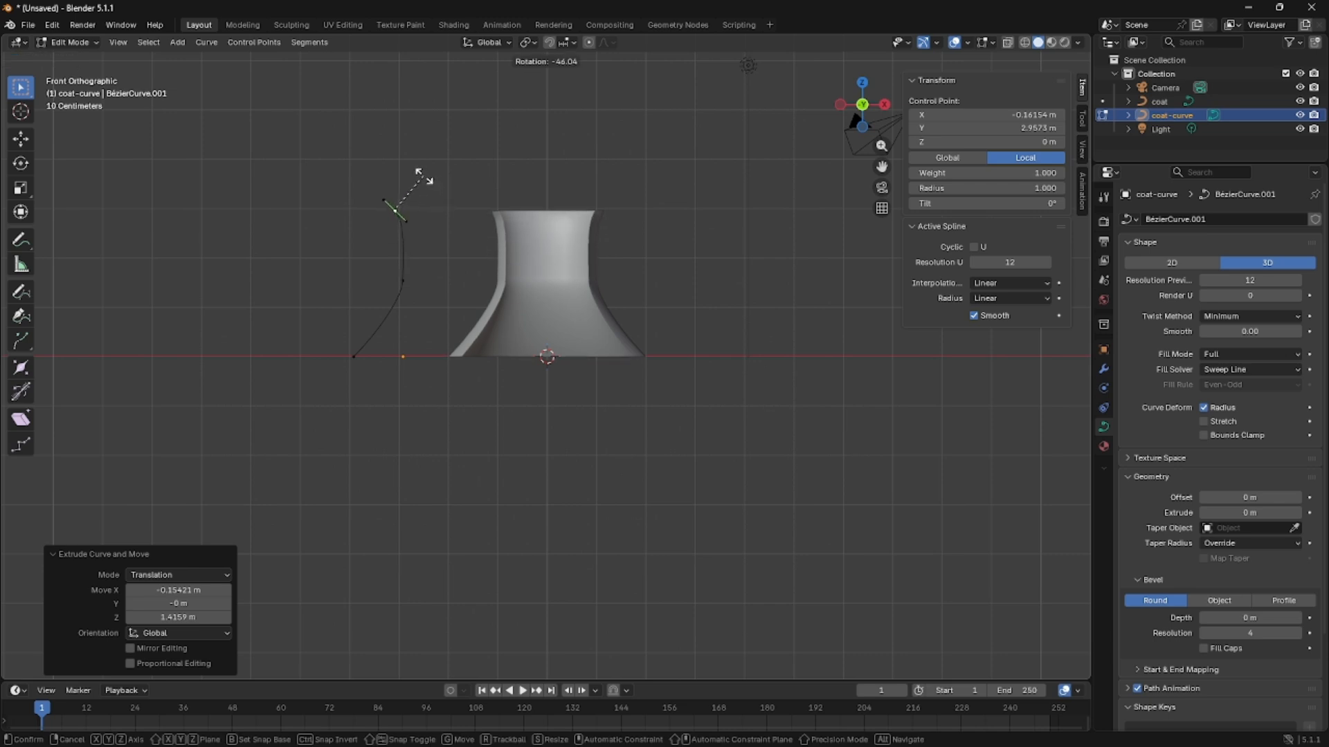
click(421, 227)
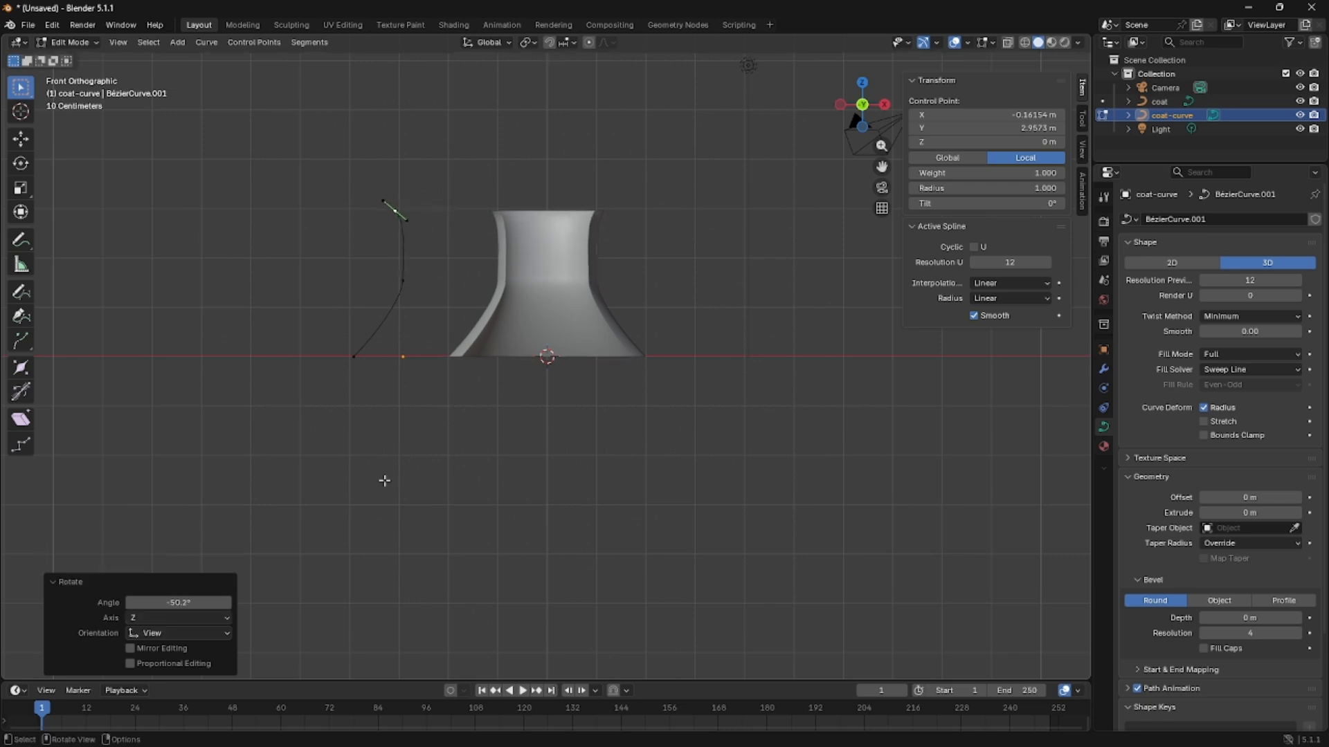
Rotate the lower end point's handles about 13.6°, then extrude it about 1.93 m down and 0.71 m toward negative X.
click(351, 386)
key(r)
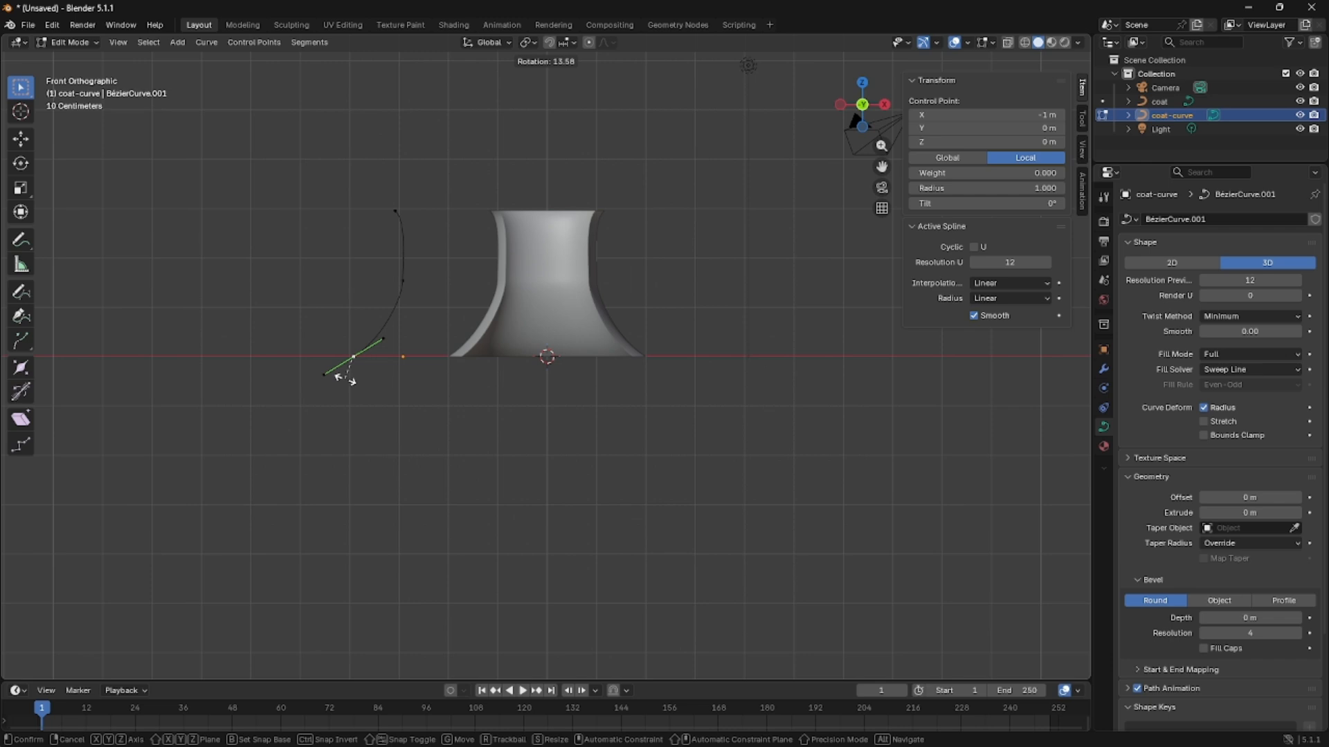
click(345, 379)
key(g)
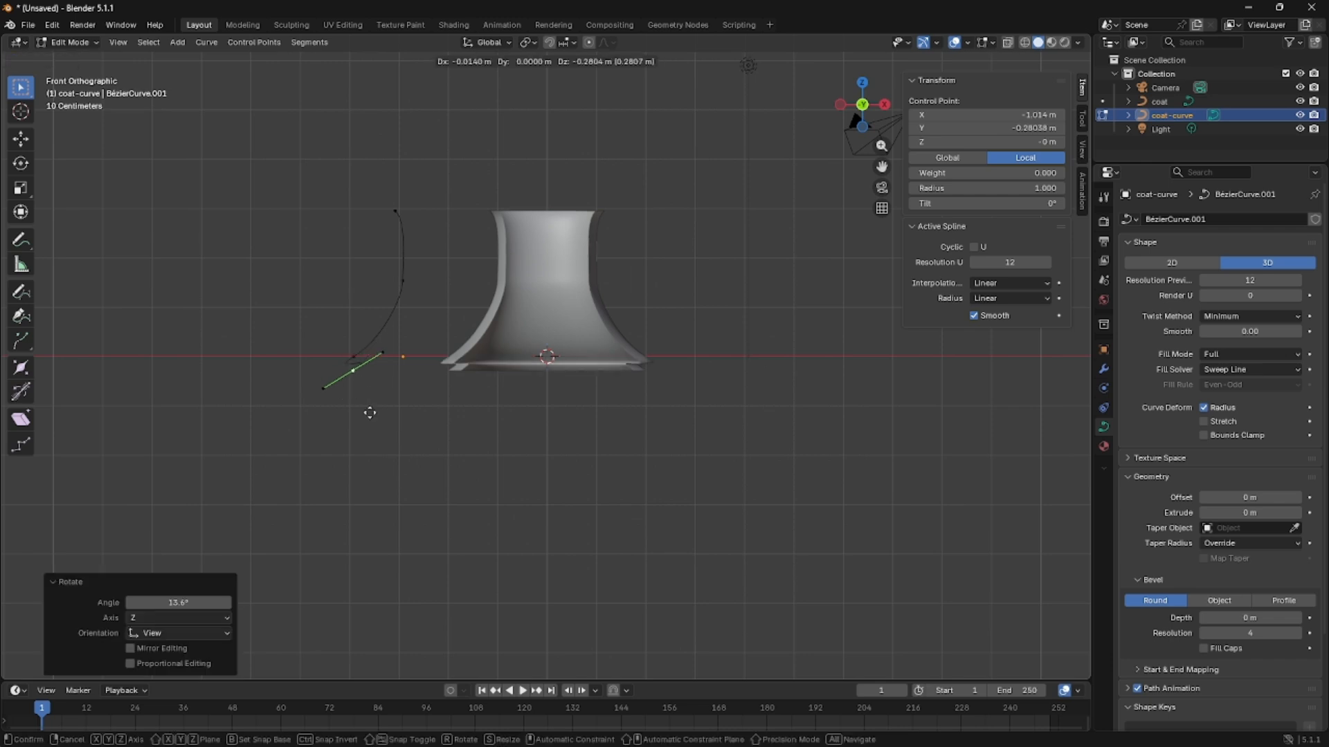
click(335, 490)
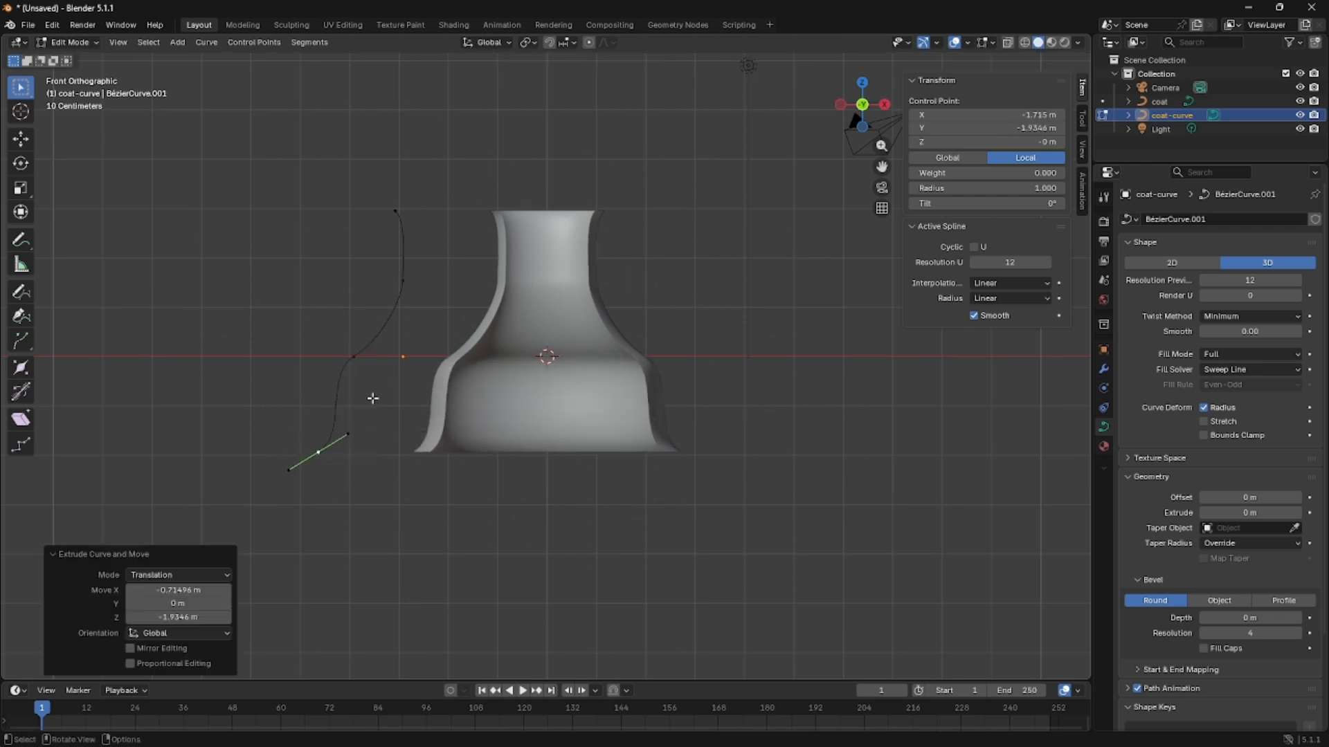
Rotate the new bottom control point's handles about -33°, then rotate its upper handle a further -15° or so.
key(r)
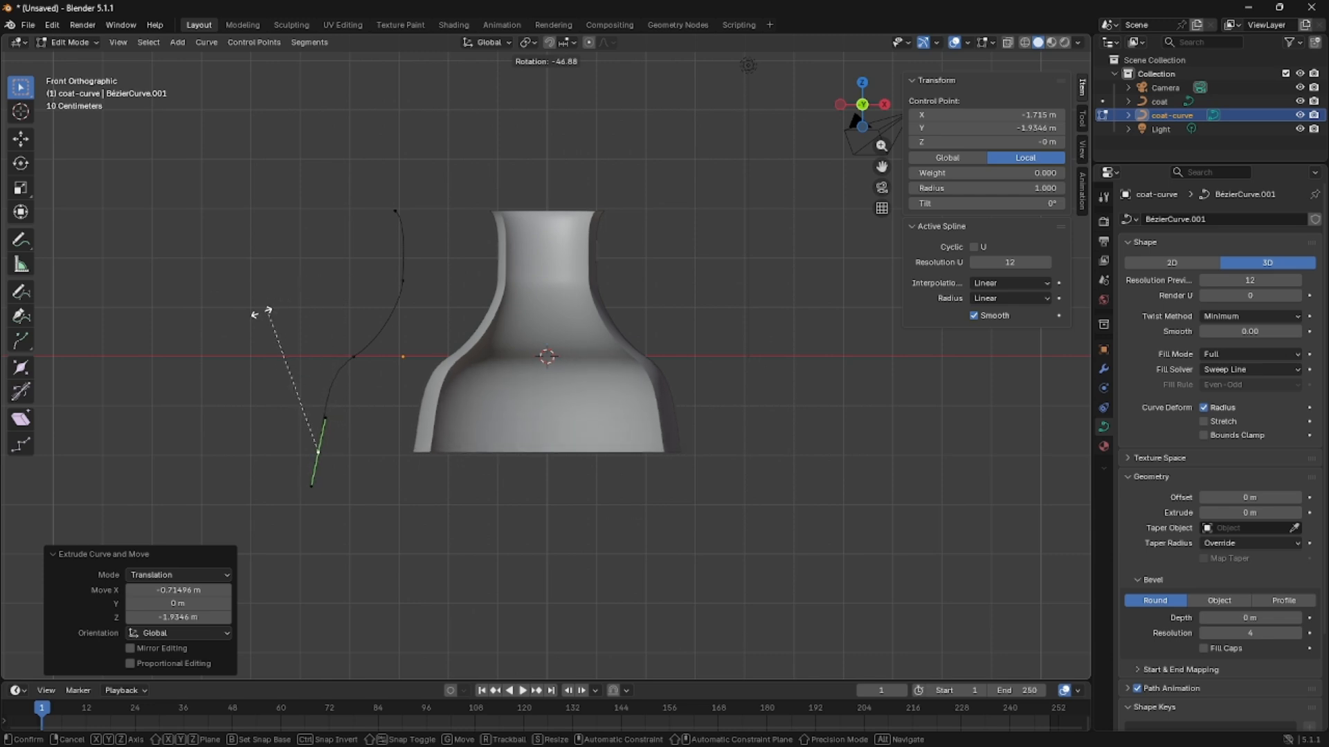
click(305, 320)
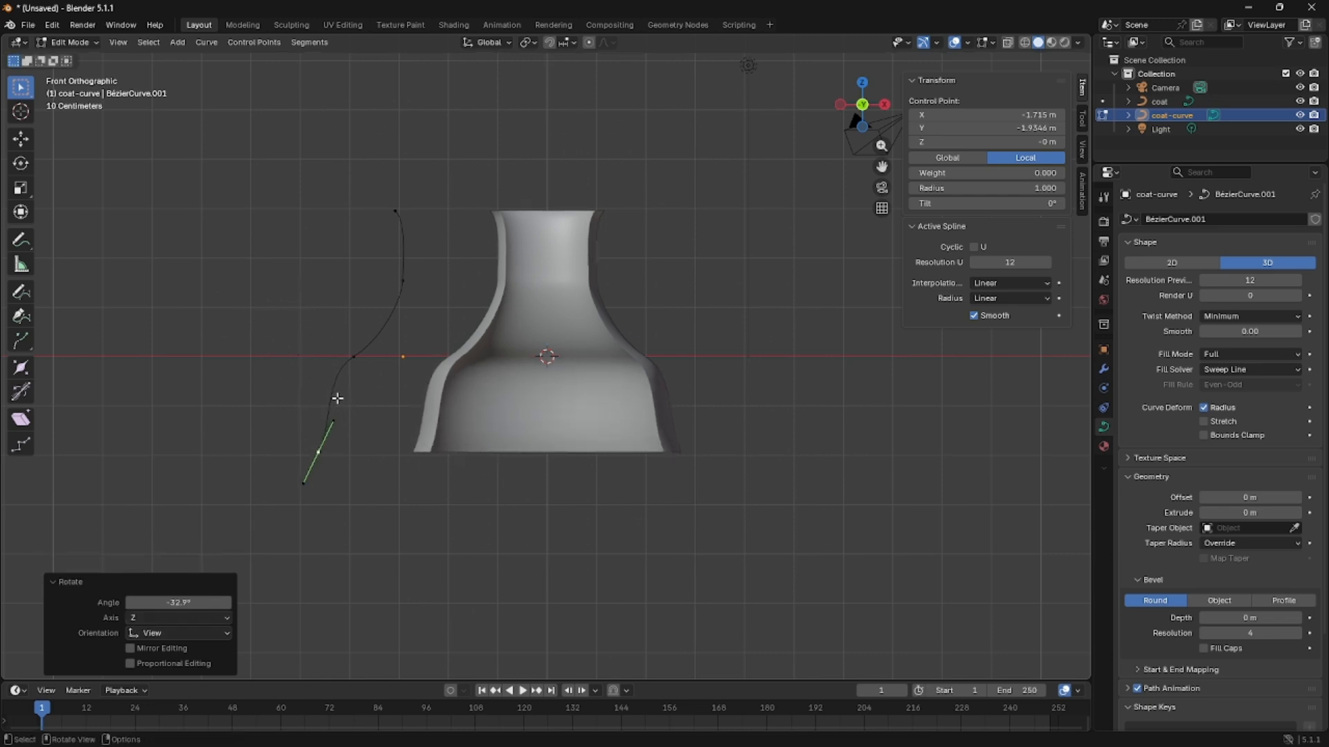
click(332, 422)
key(r)
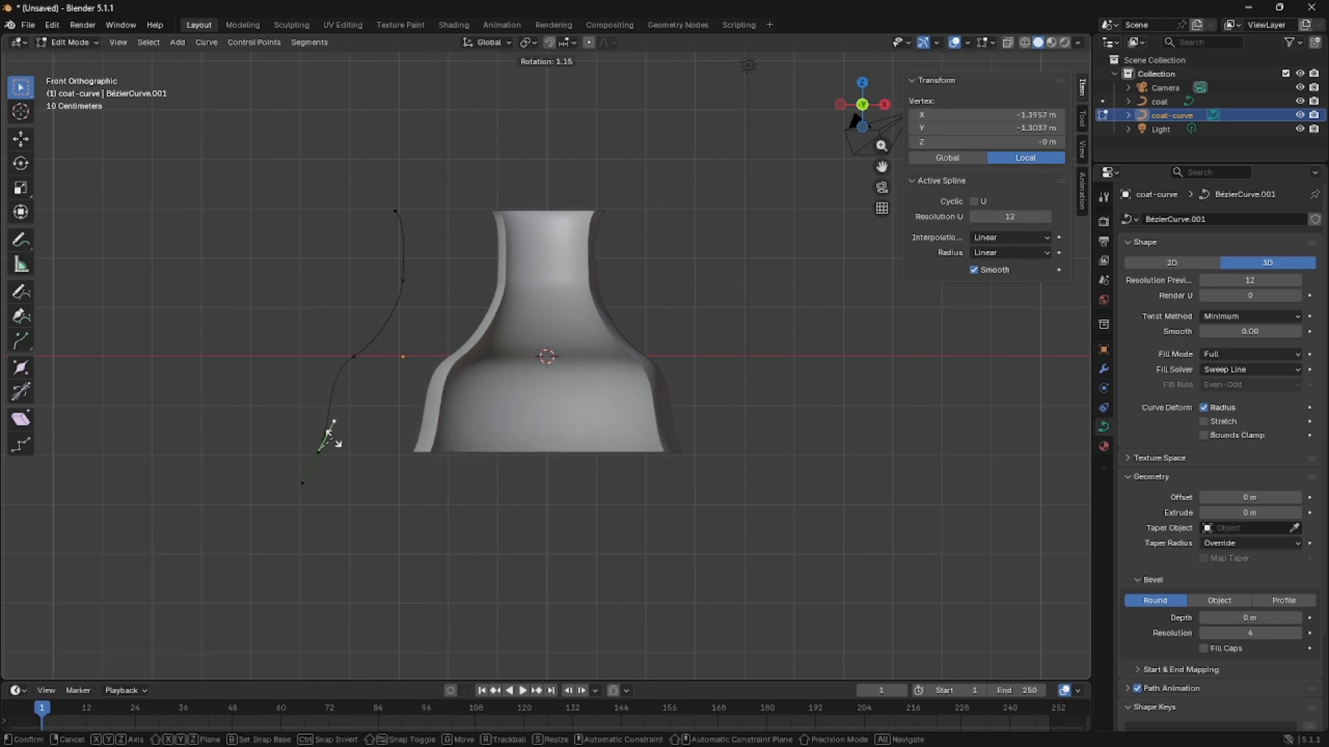
click(326, 423)
key(g)
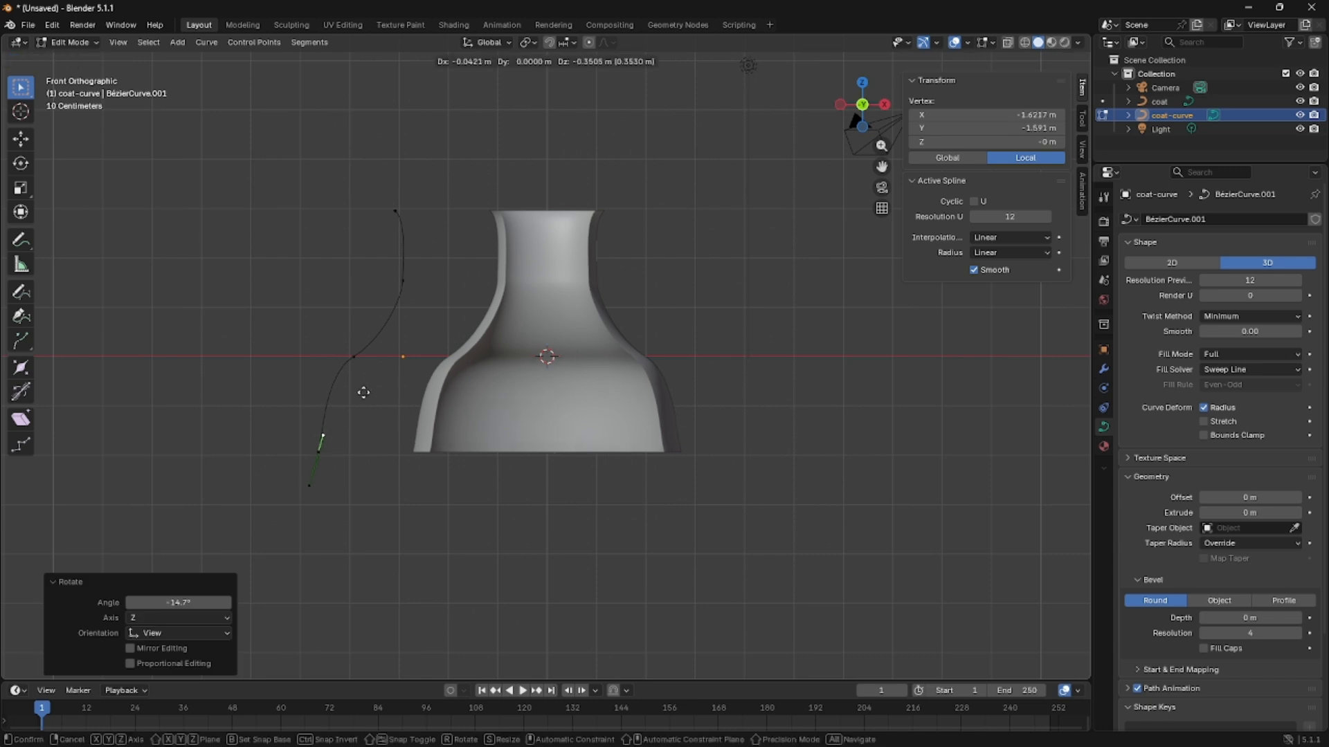
key(Escape)
Move the control point above the bottom one about 0.11 m in X and 0.25 m in Z, and rotate its handles about -27°.
click(353, 357)
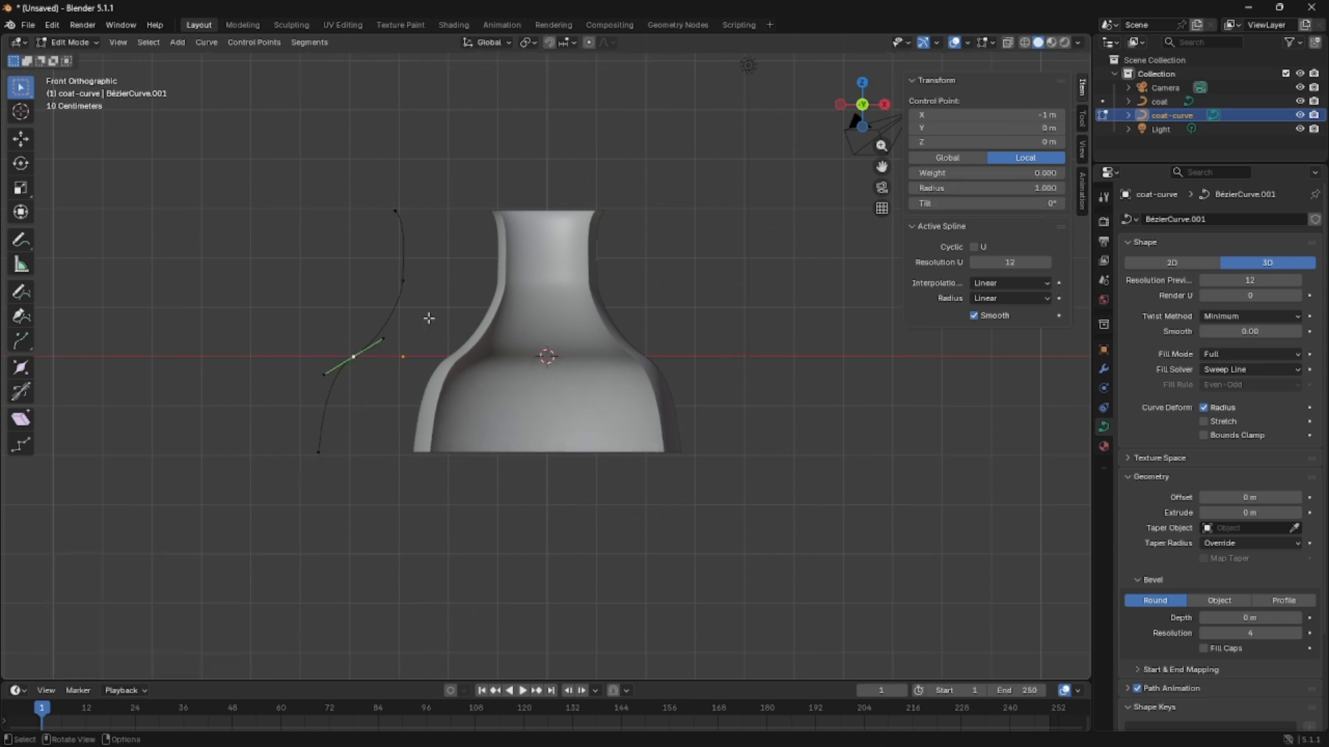
key(g)
click(442, 275)
key(r)
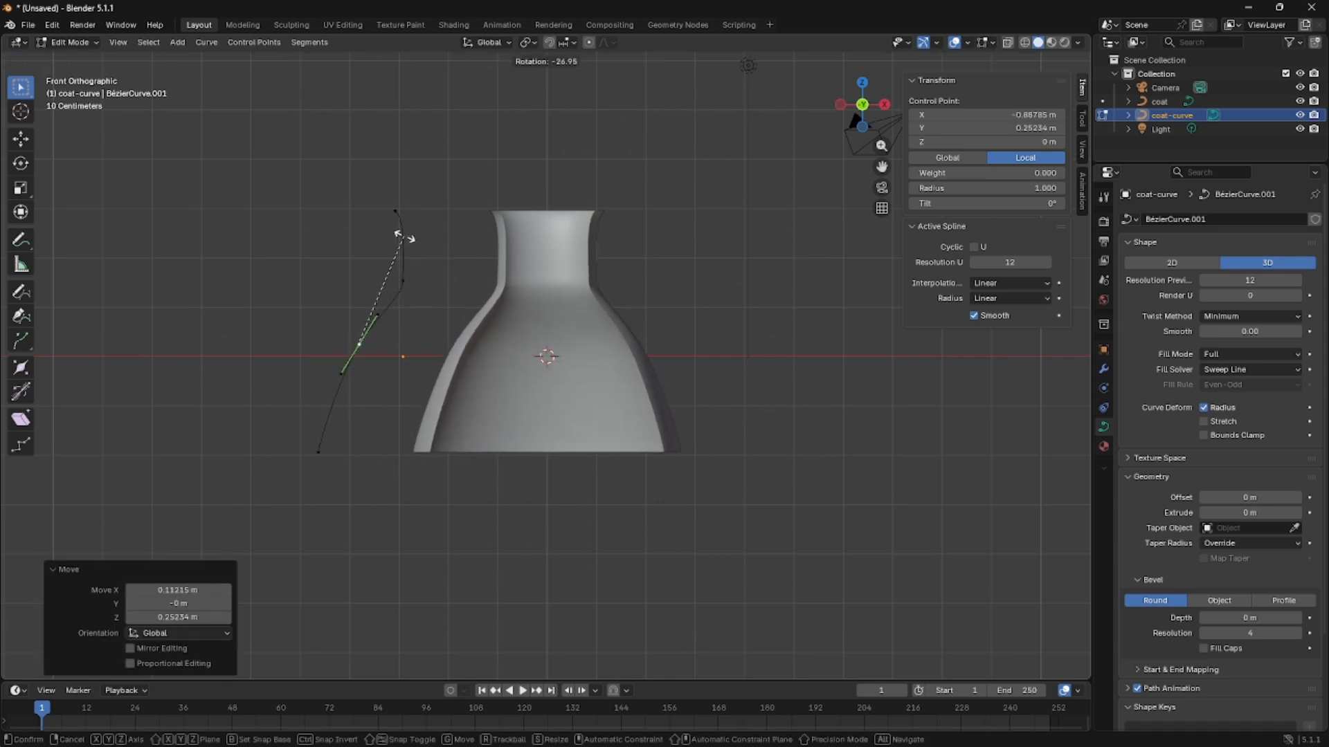
click(405, 236)
Rotate the waist control point's lower handle about 29° to smooth the transition into the flared skirt.
click(407, 277)
click(408, 303)
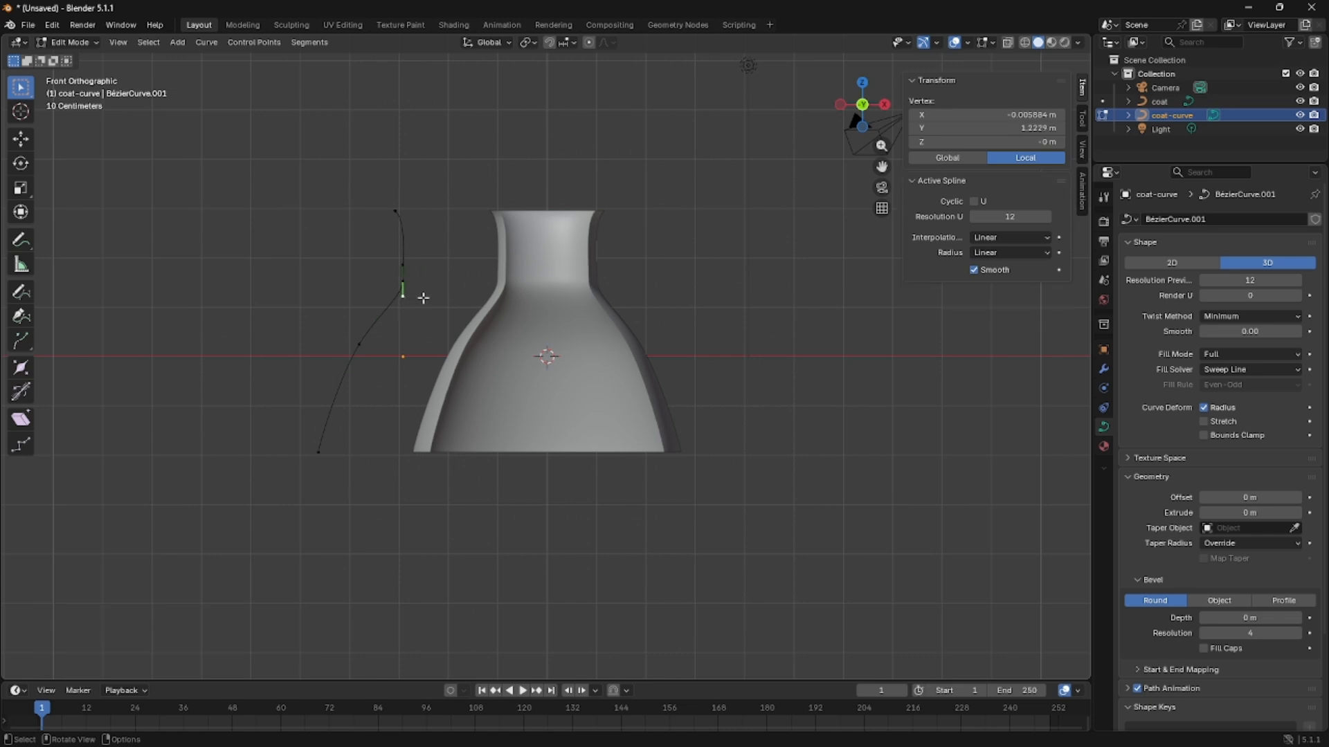
key(r)
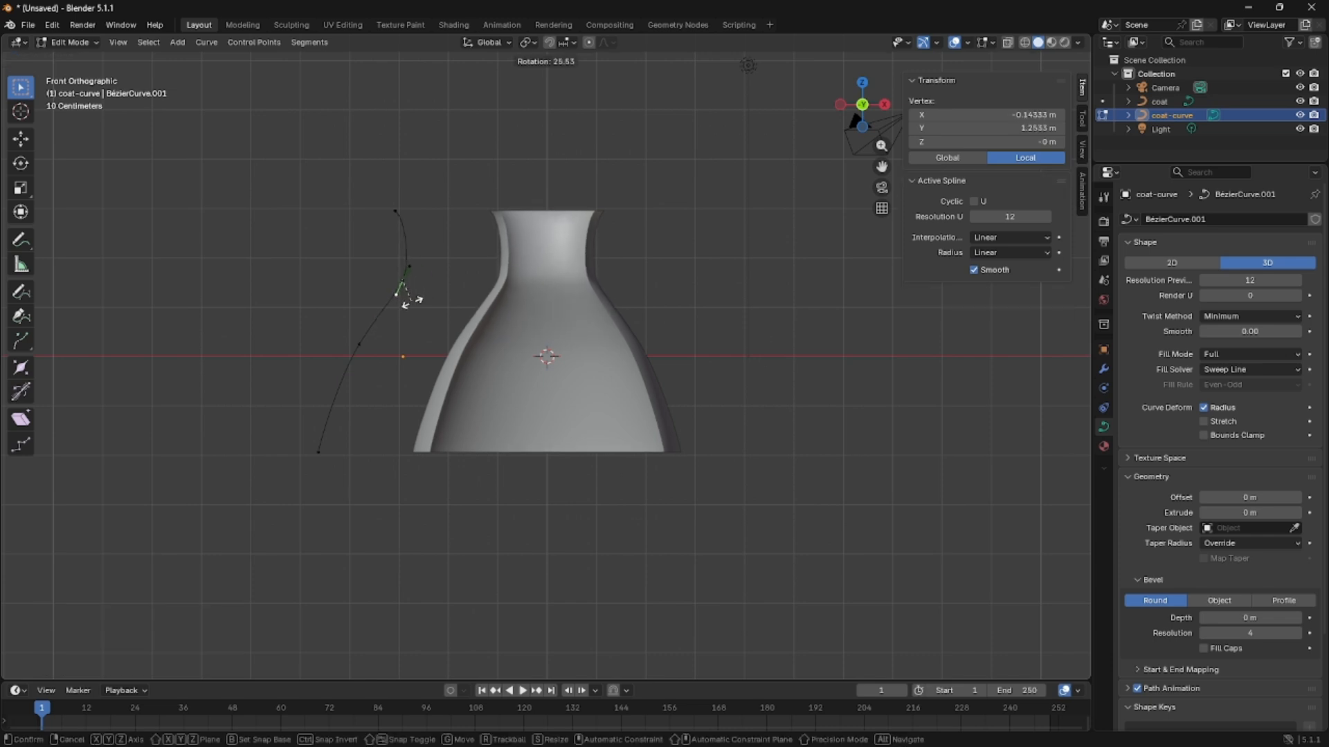
click(406, 299)
Extrude the curve's top end point inward by about 0.63 m in X, 0.54 m in Y and 0.76 m in Z.
middle_drag(407, 300, 524, 552)
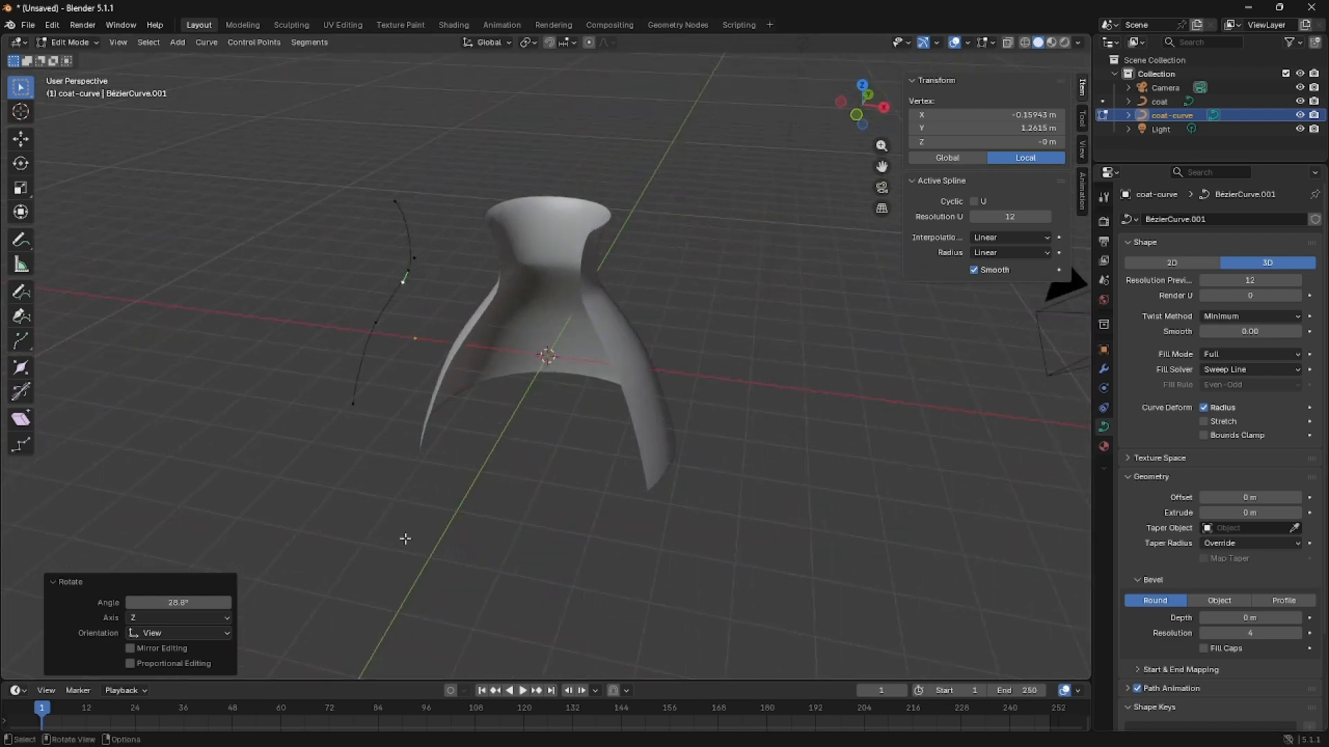
middle_drag(302, 389, 438, 293)
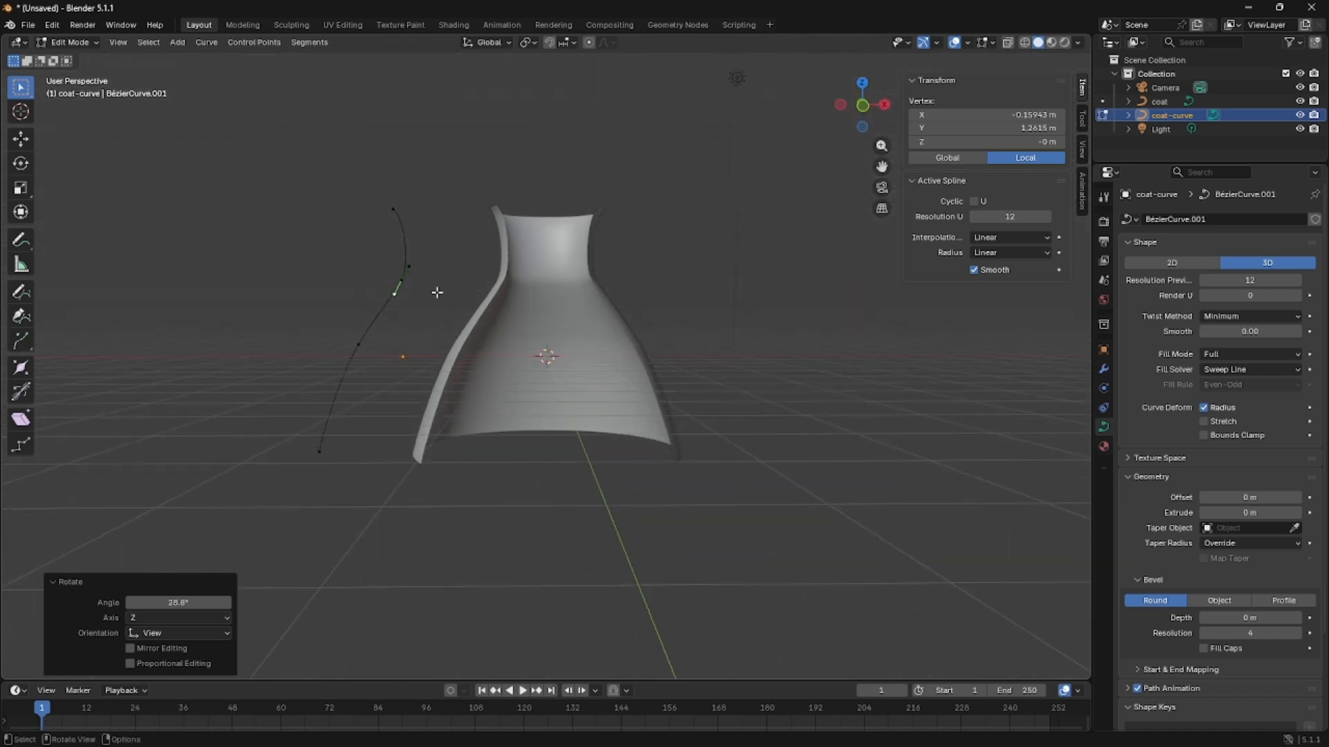
click(382, 205)
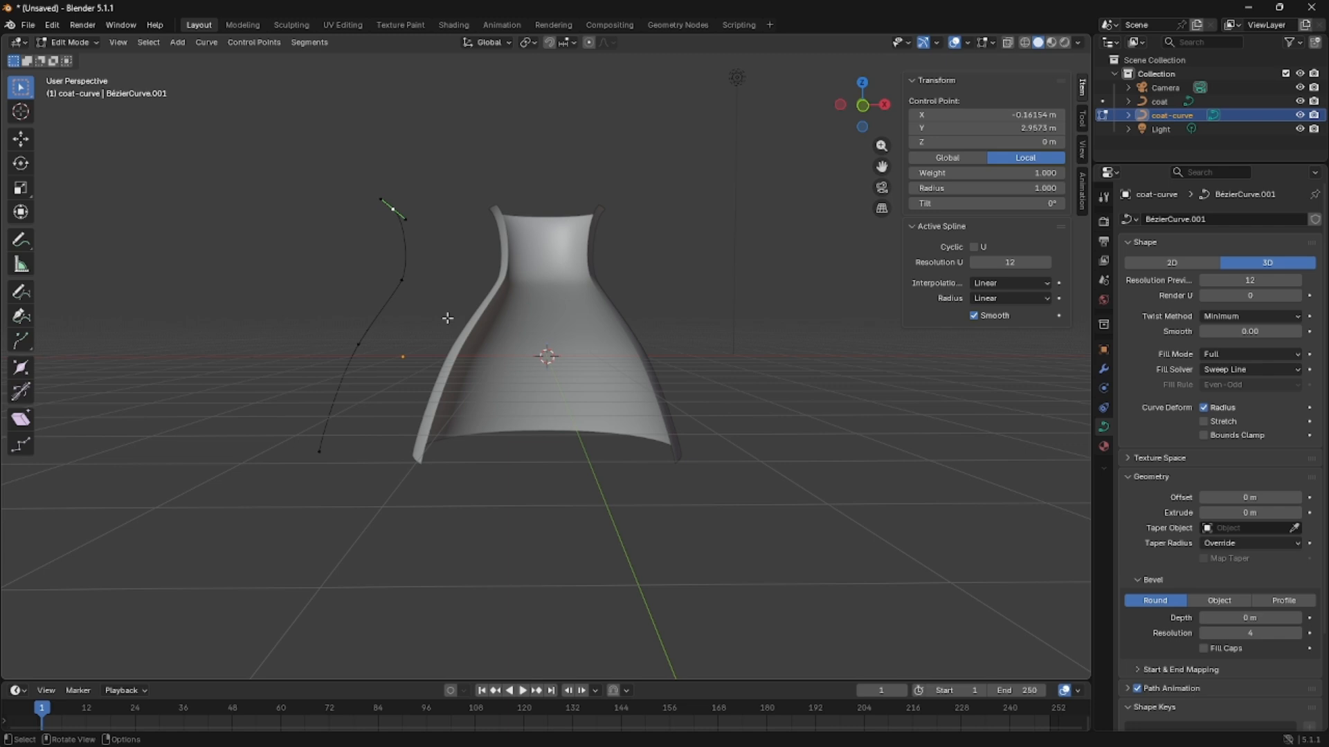
middle_drag(448, 199, 478, 295)
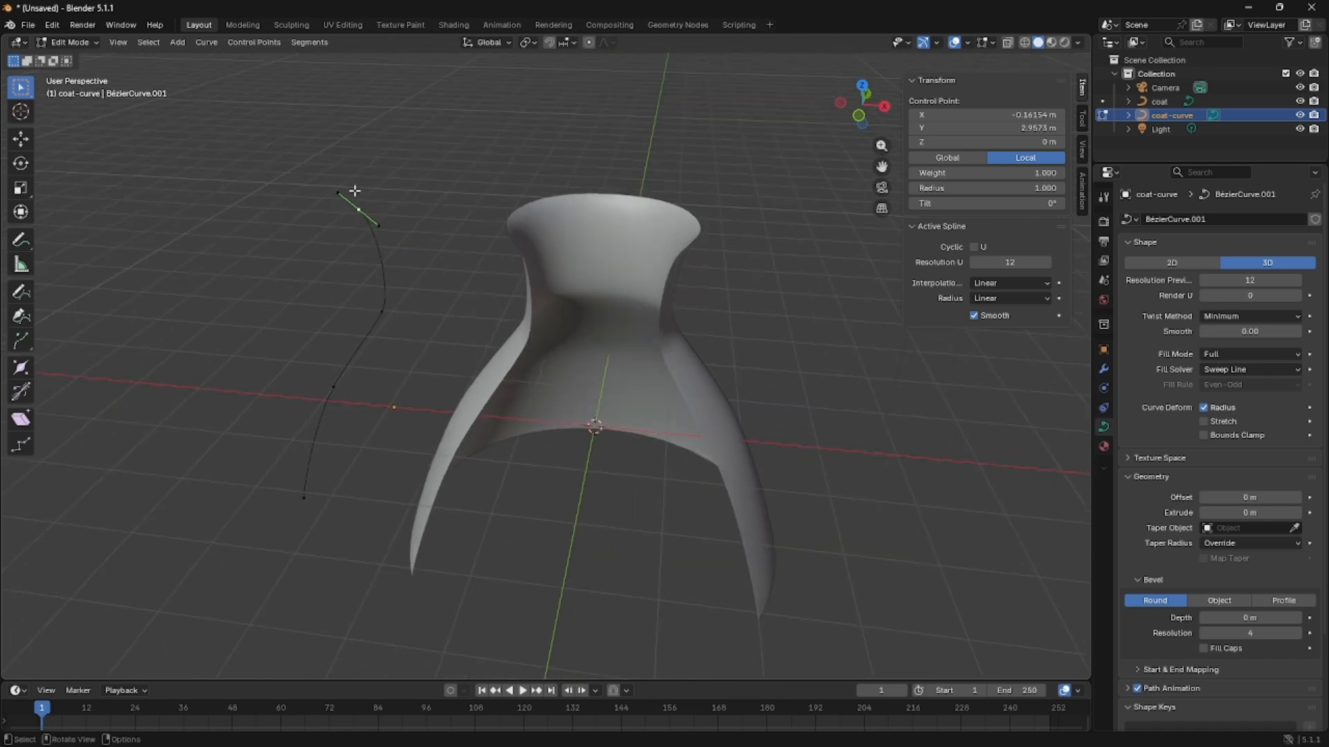
key(g)
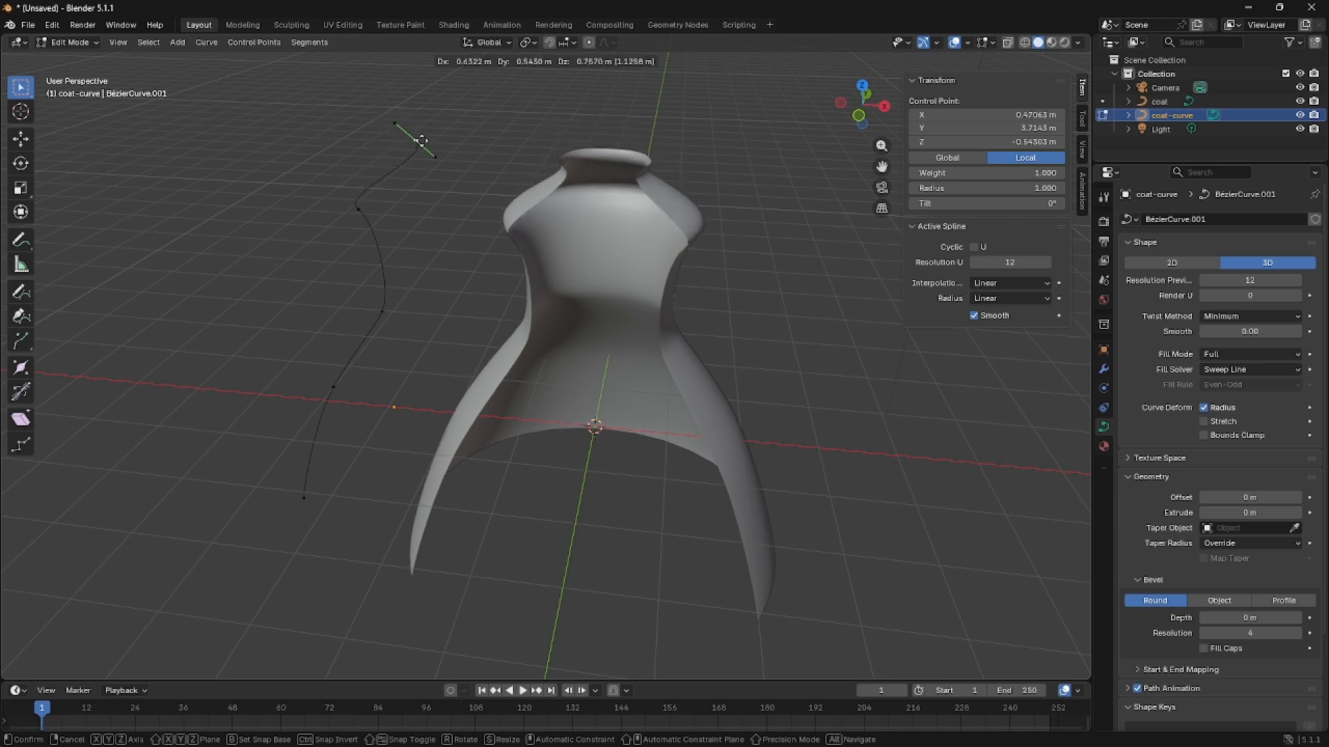
click(421, 141)
Rotate the upper handle of the shoulder control point, just below the new top end, about 51° so it stands vertical.
middle_drag(415, 133, 502, 157)
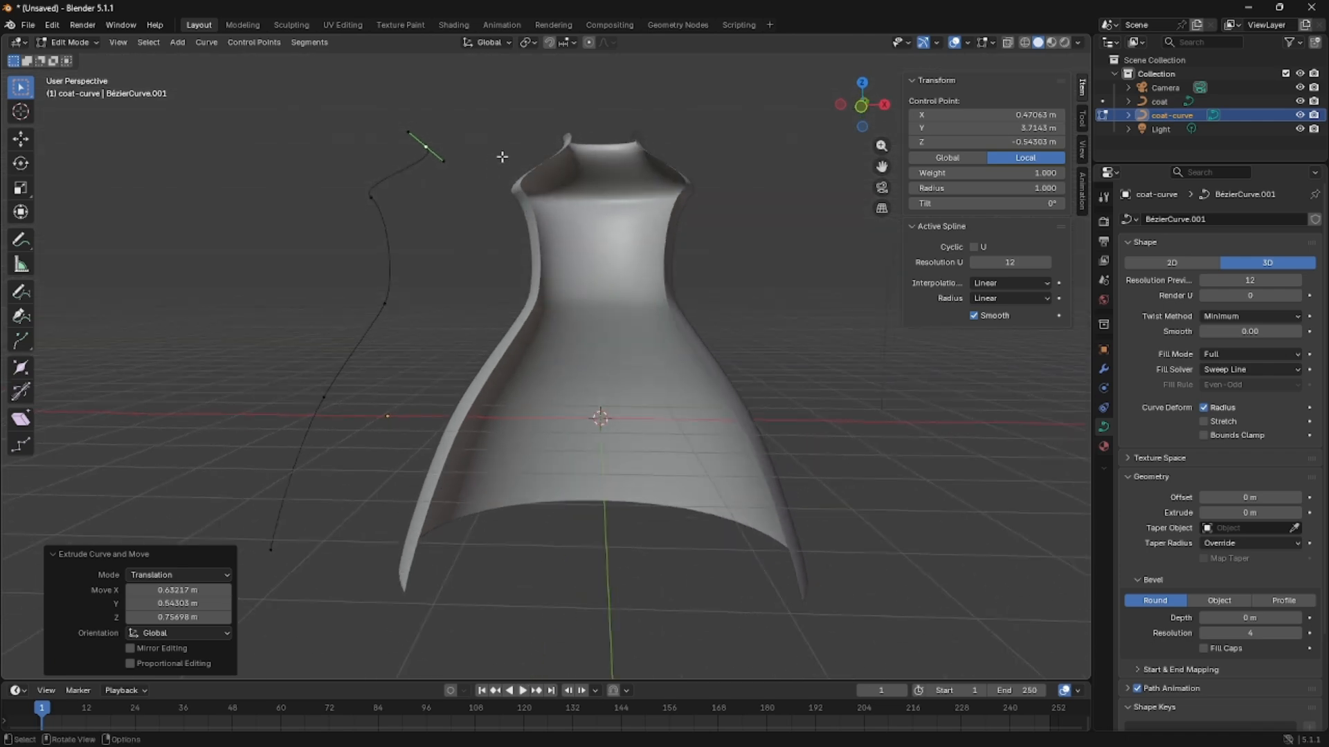
mouse_move(491, 224)
middle_down()
mouse_move(512, 209)
mouse_move(498, 211)
middle_up()
click(368, 204)
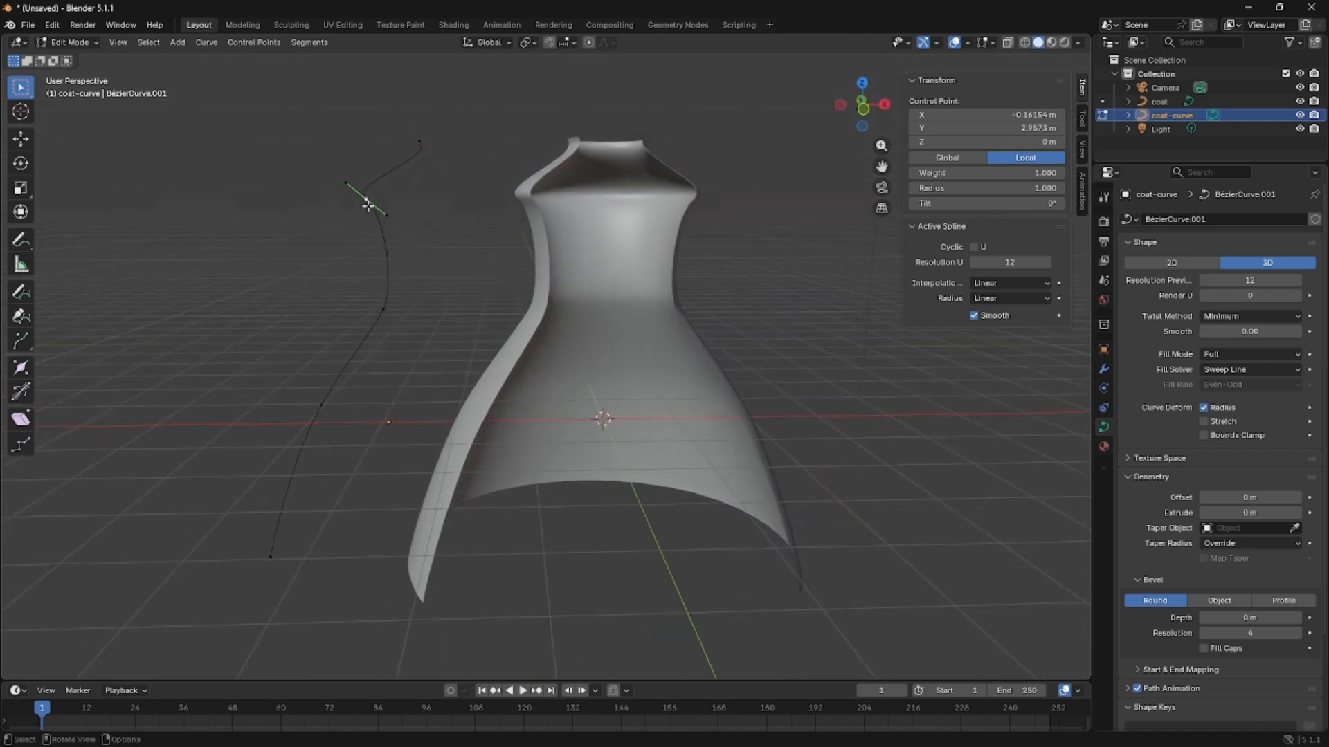
click(355, 175)
key(r)
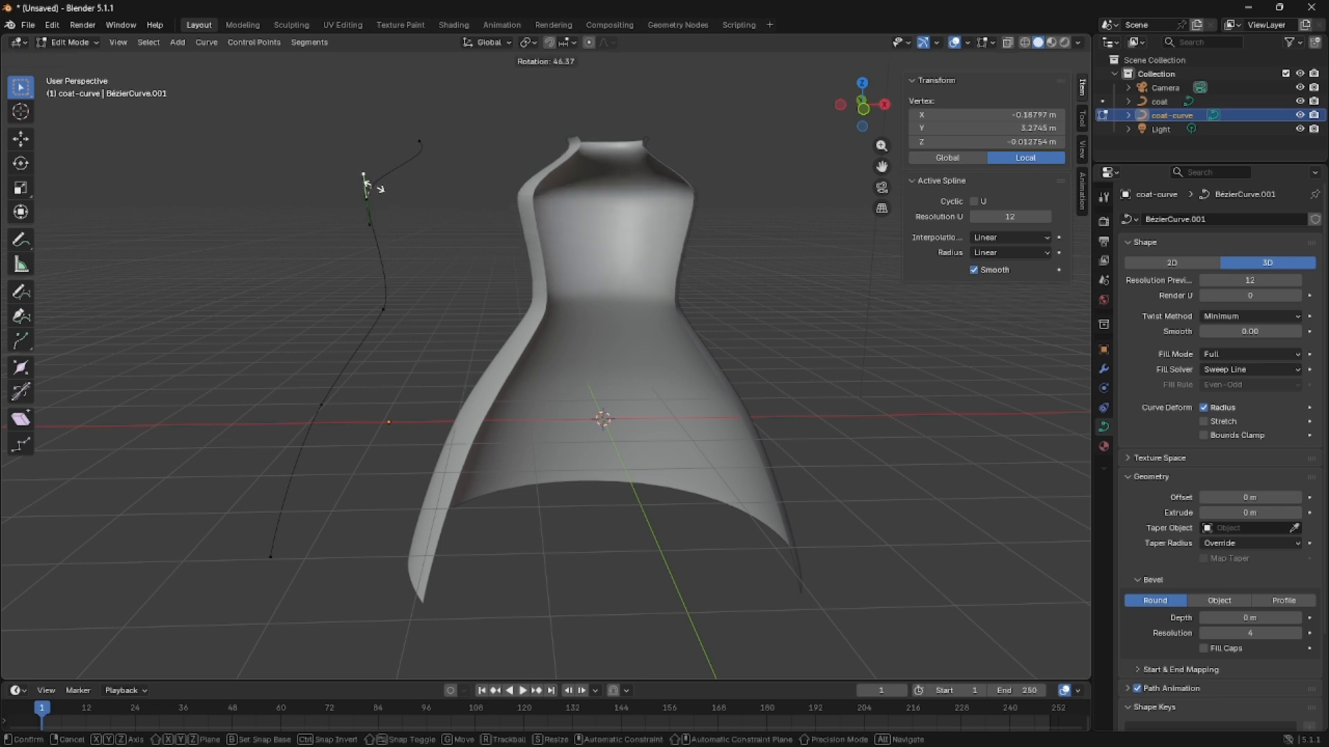
click(385, 189)
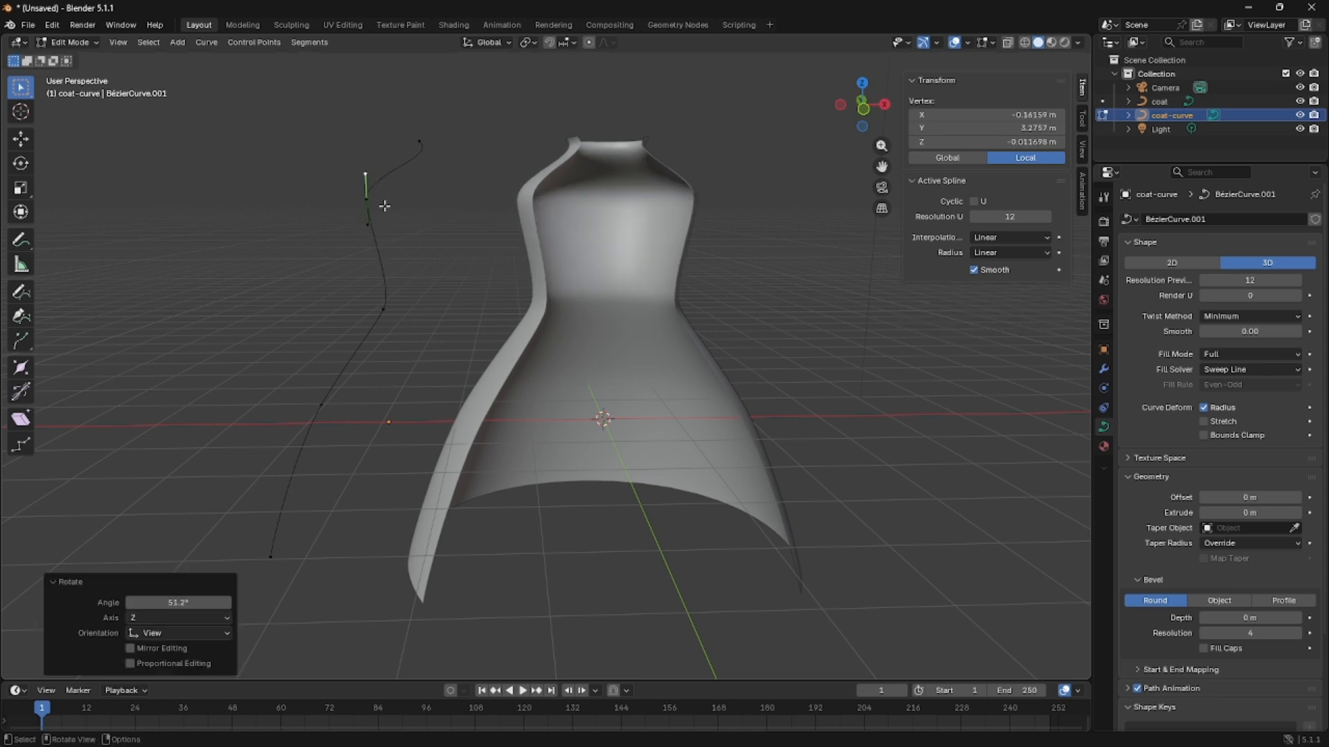
Lower the shoulder control point slightly along the global Z axis.
click(380, 205)
key(g)
key(z)
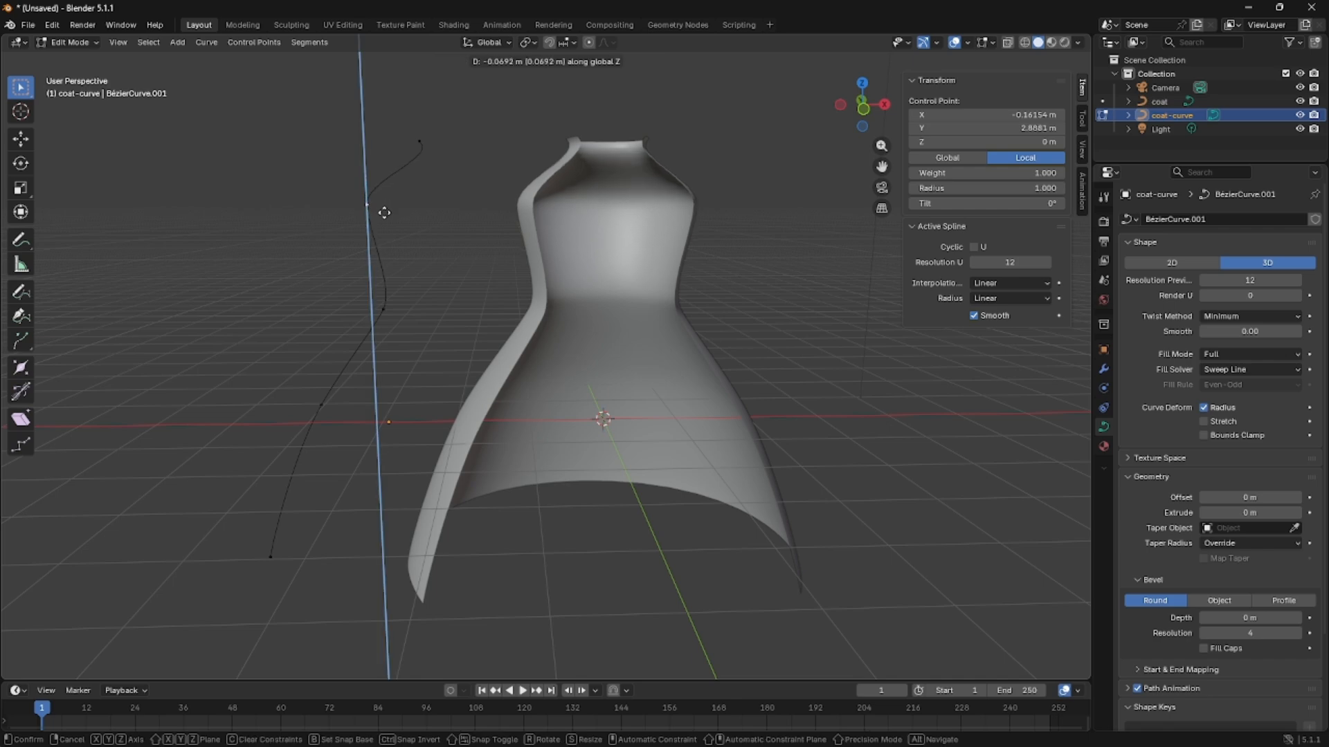
click(386, 214)
Select the curve's top end control point and rotate its handles slightly in the view.
middle_drag(577, 347, 540, 408)
click(380, 202)
middle_drag(478, 192, 469, 167)
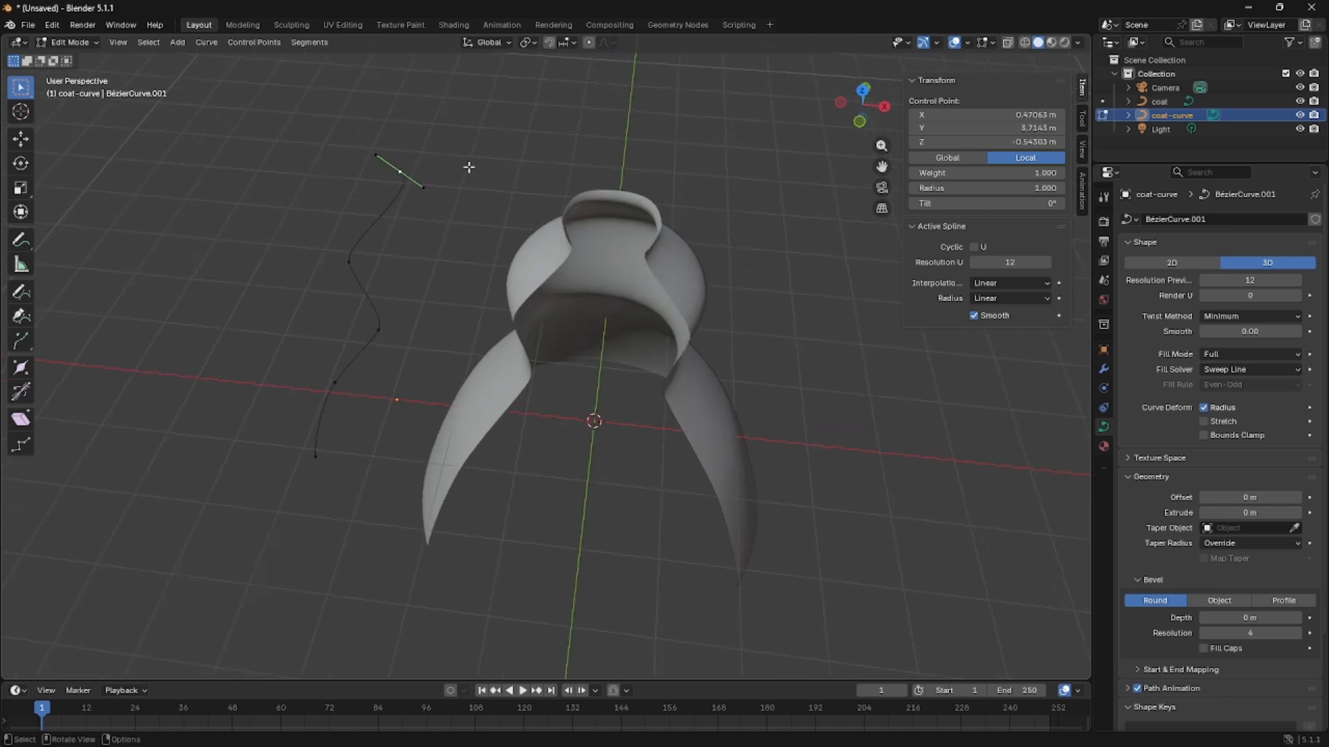
key(r)
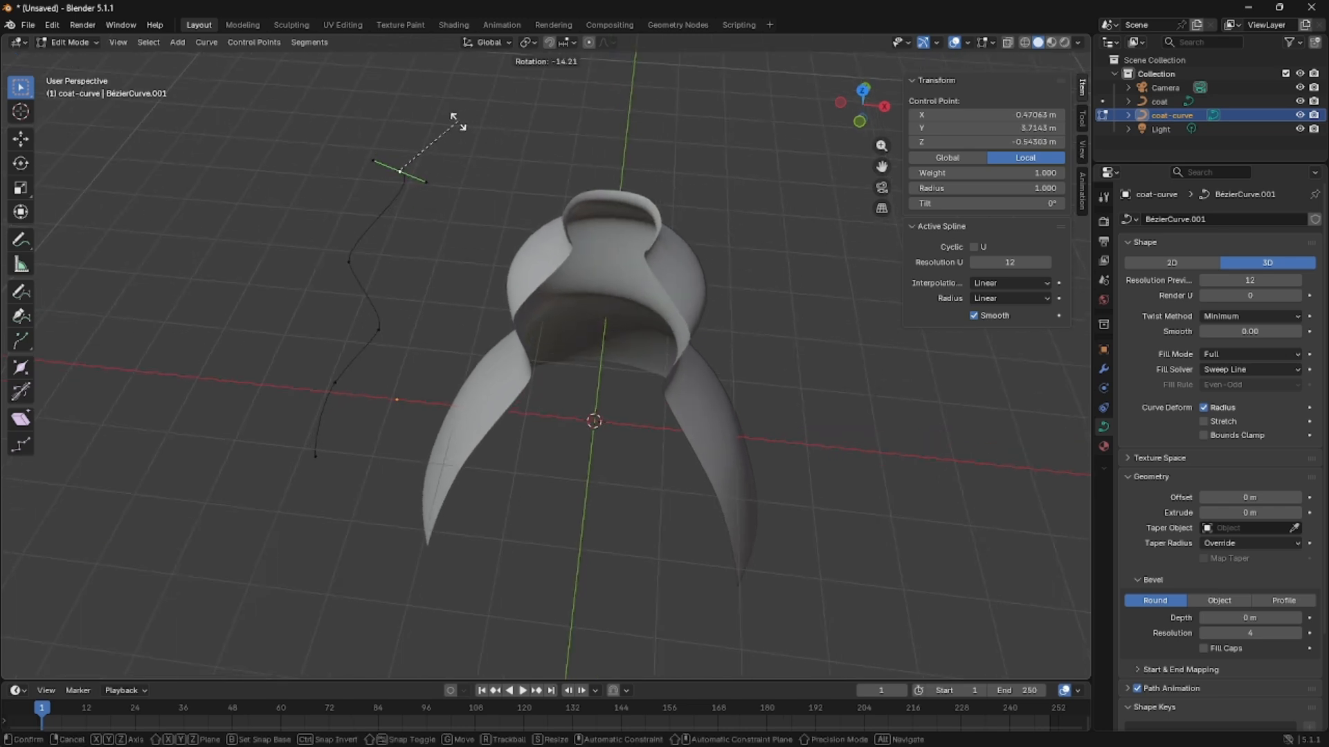
click(414, 141)
Select all of coat-curve's control points and scale them to 0 along the Y axis to flatten the profile.
middle_drag(422, 152, 314, 237)
drag(445, 104, 629, 226)
middle_drag(629, 225, 650, 204)
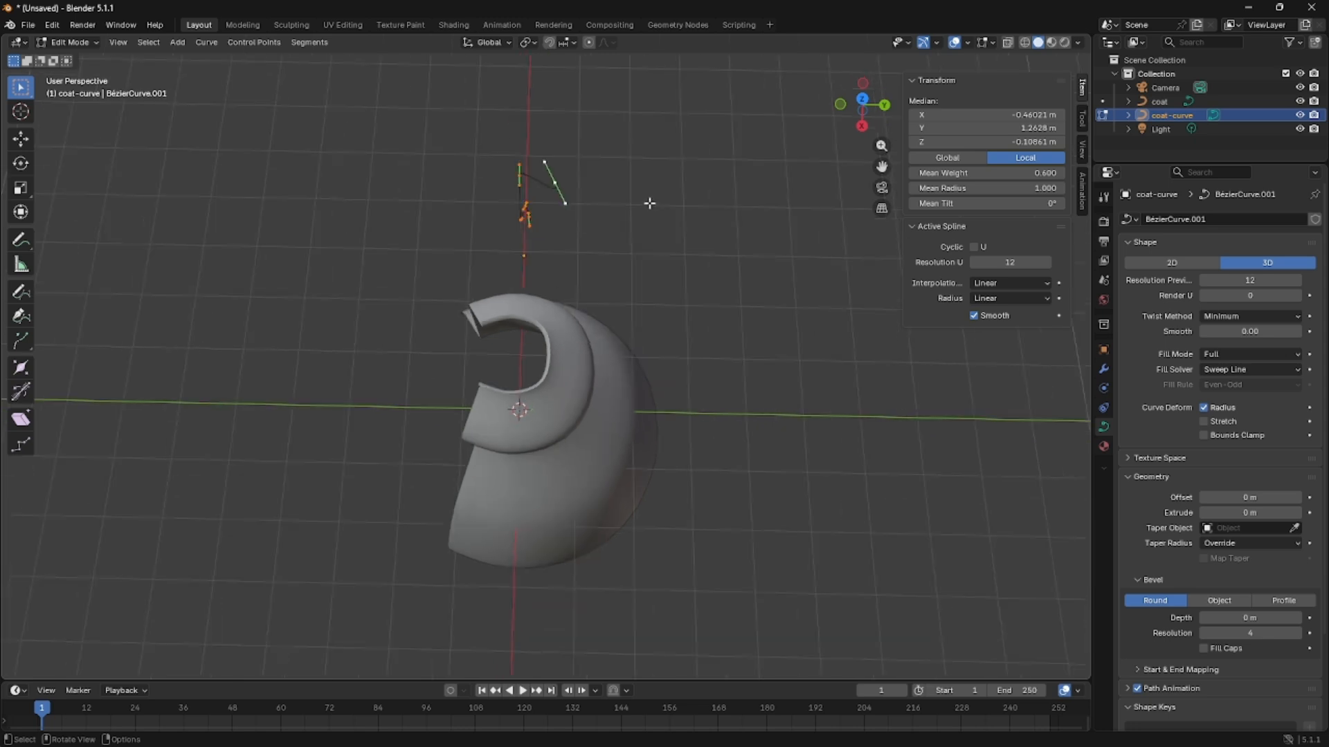
key(s)
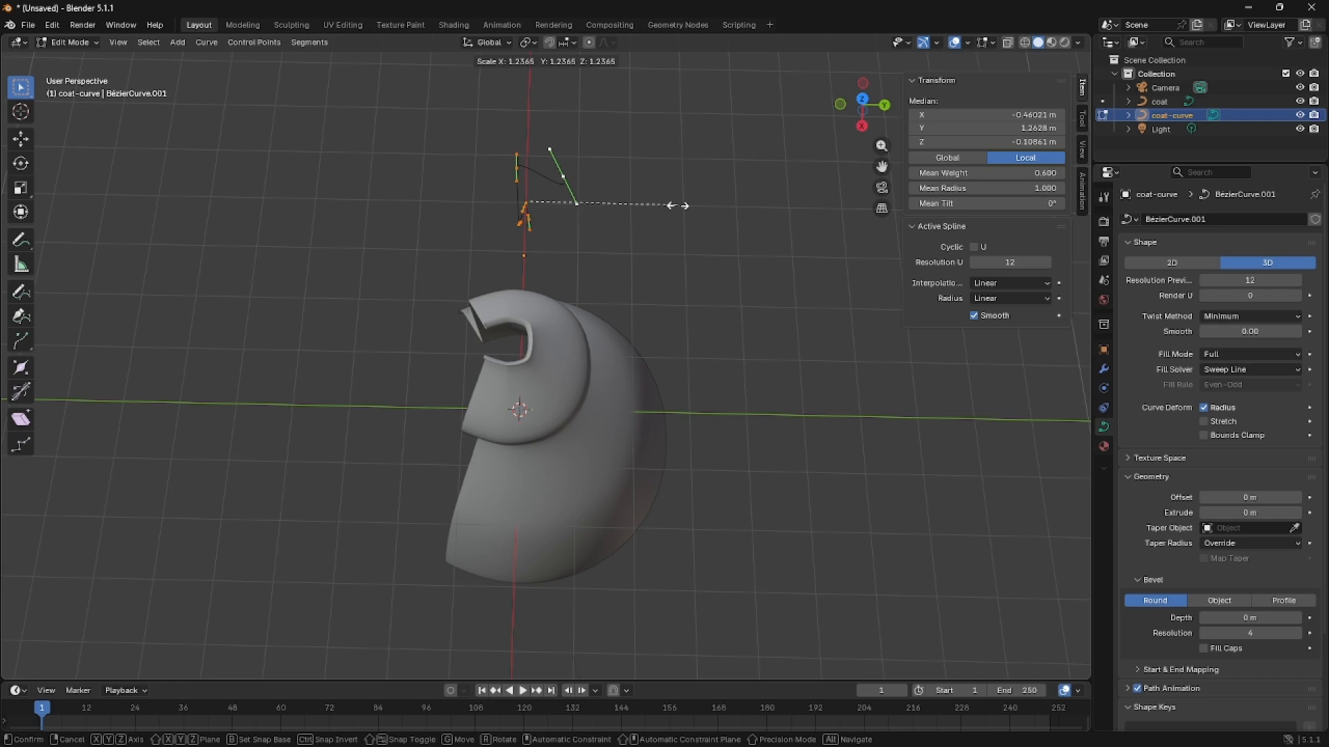
key(y)
key(0)
key(Return)
Move the top end control point about 0.70 m in X, 1.90 m in Y and 0.22 m in Z.
middle_drag(678, 205, 598, 206)
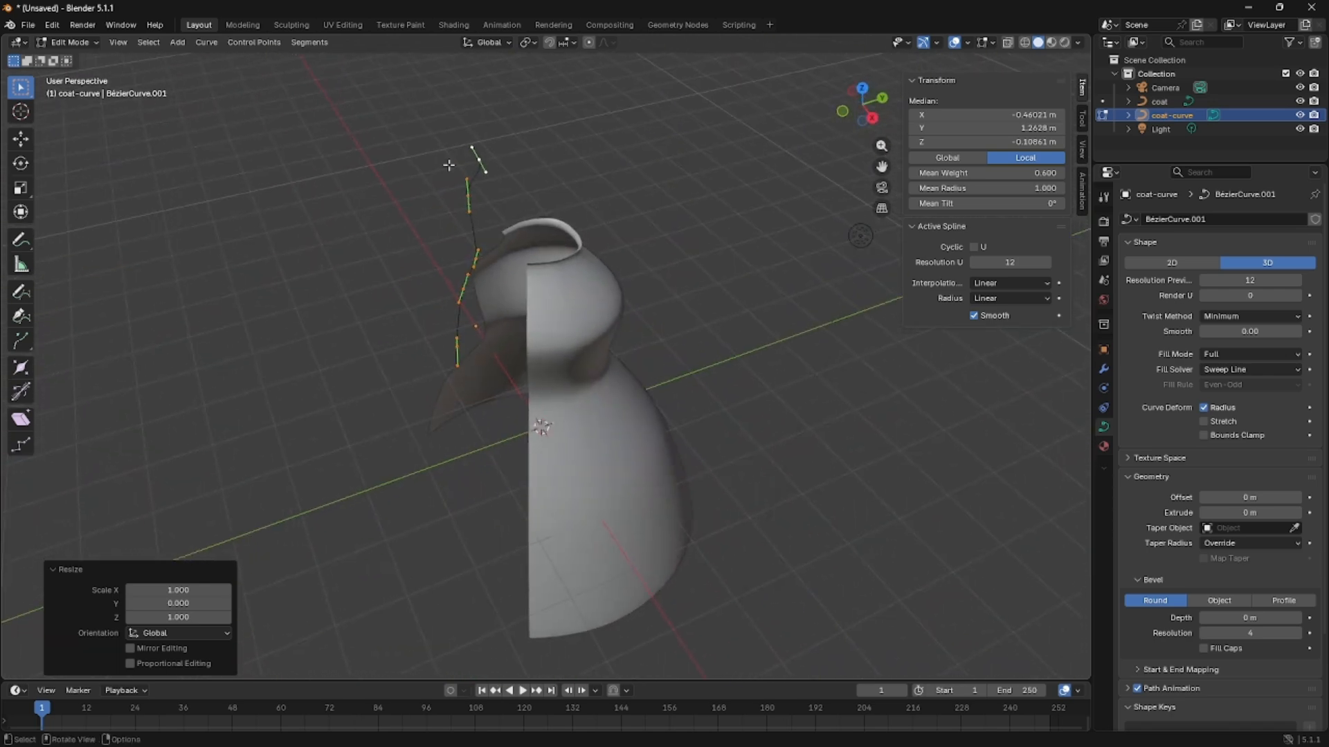
click(480, 162)
drag(480, 162, 609, 140)
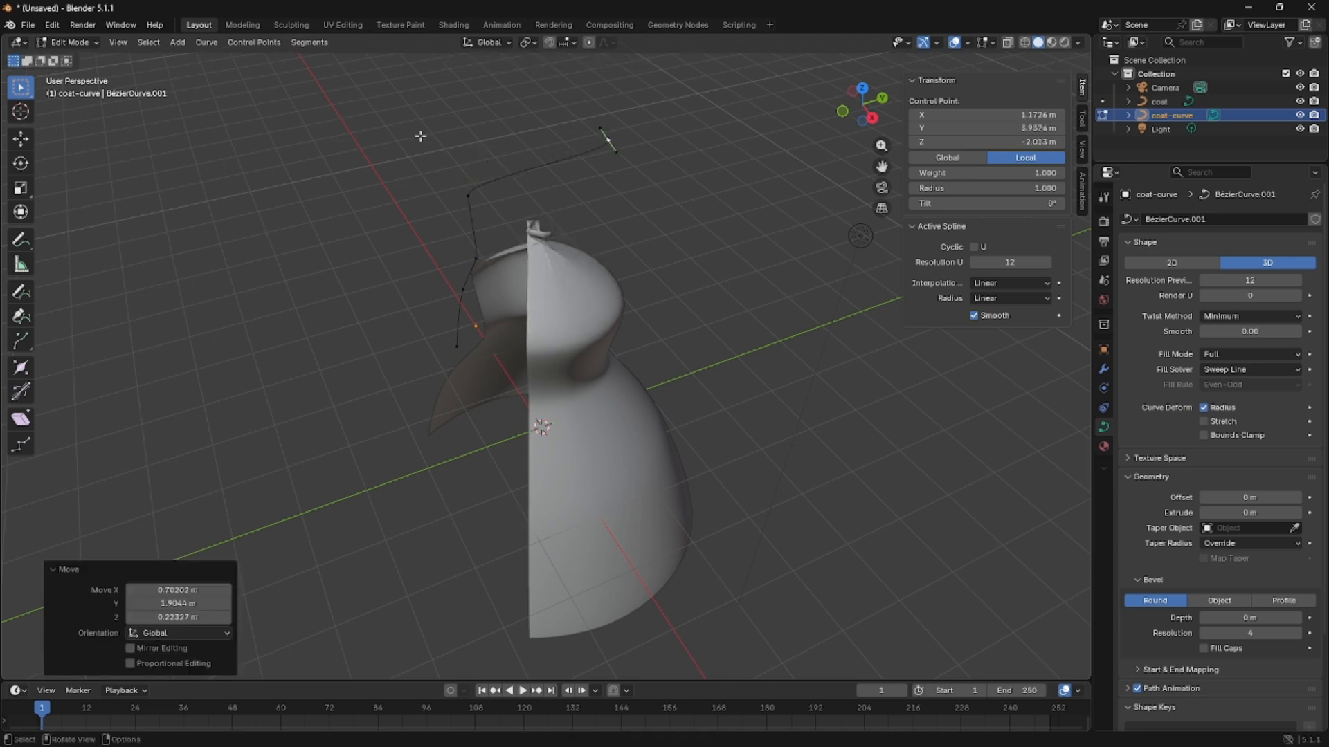
Flatten the coat-curve profile again by selecting all its control points and scaling them to 0 along global Y.
drag(282, 97, 805, 305)
drag(276, 57, 724, 369)
key(s)
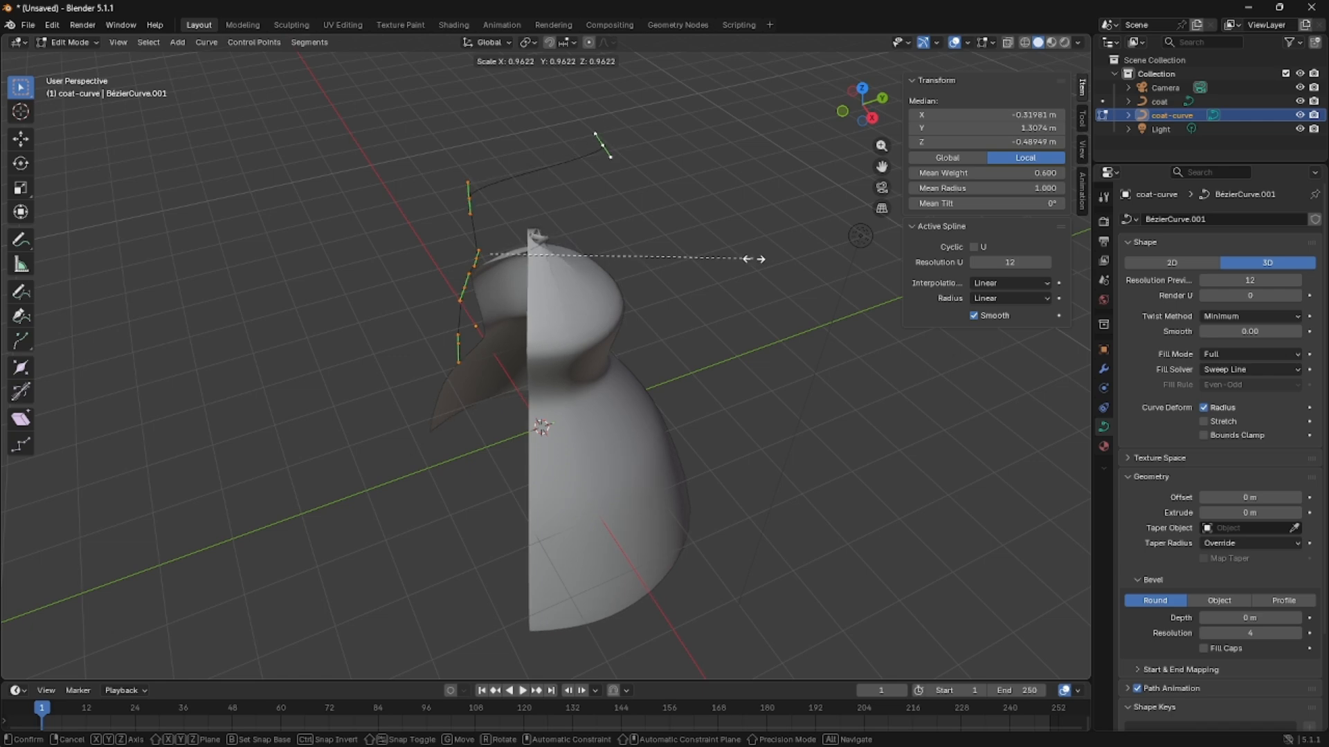
key(y)
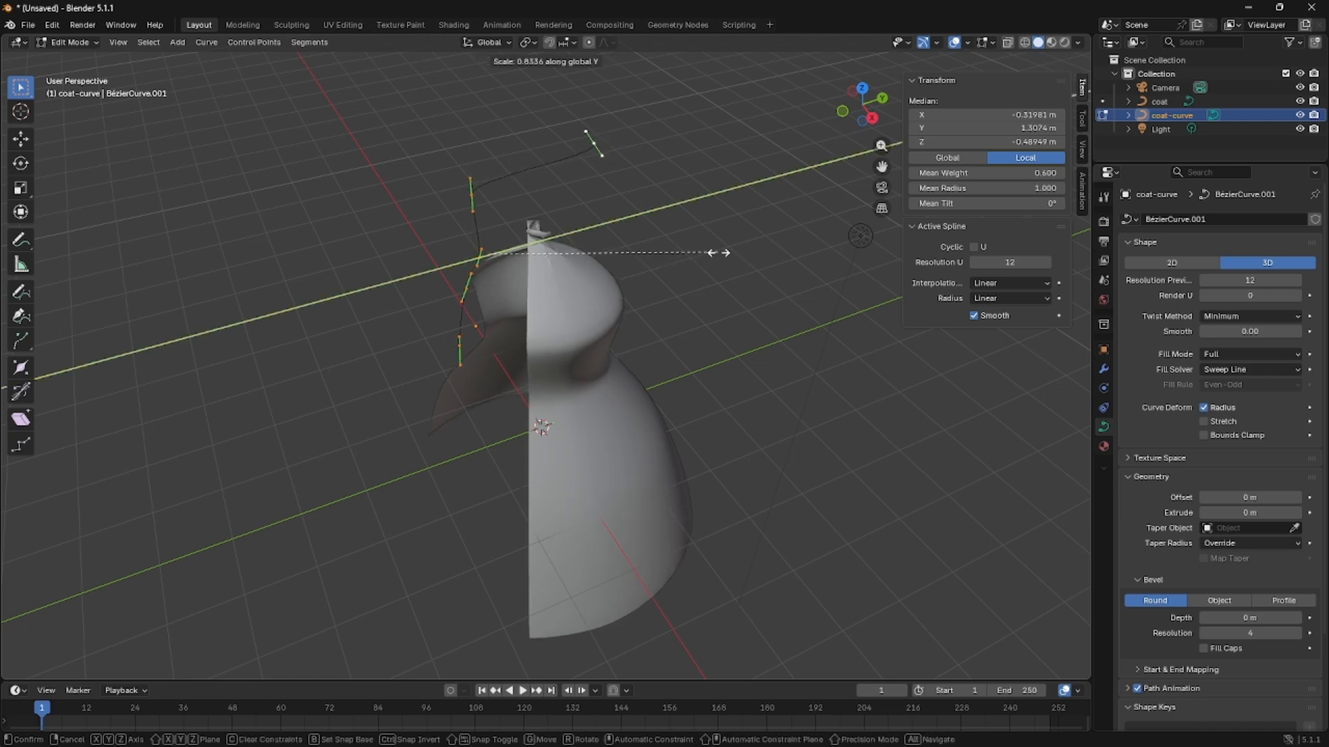
text(0)
key(Return)
Select coat-curve's top end control point and move it about -0.80 m along global X.
middle_drag(720, 252, 766, 203)
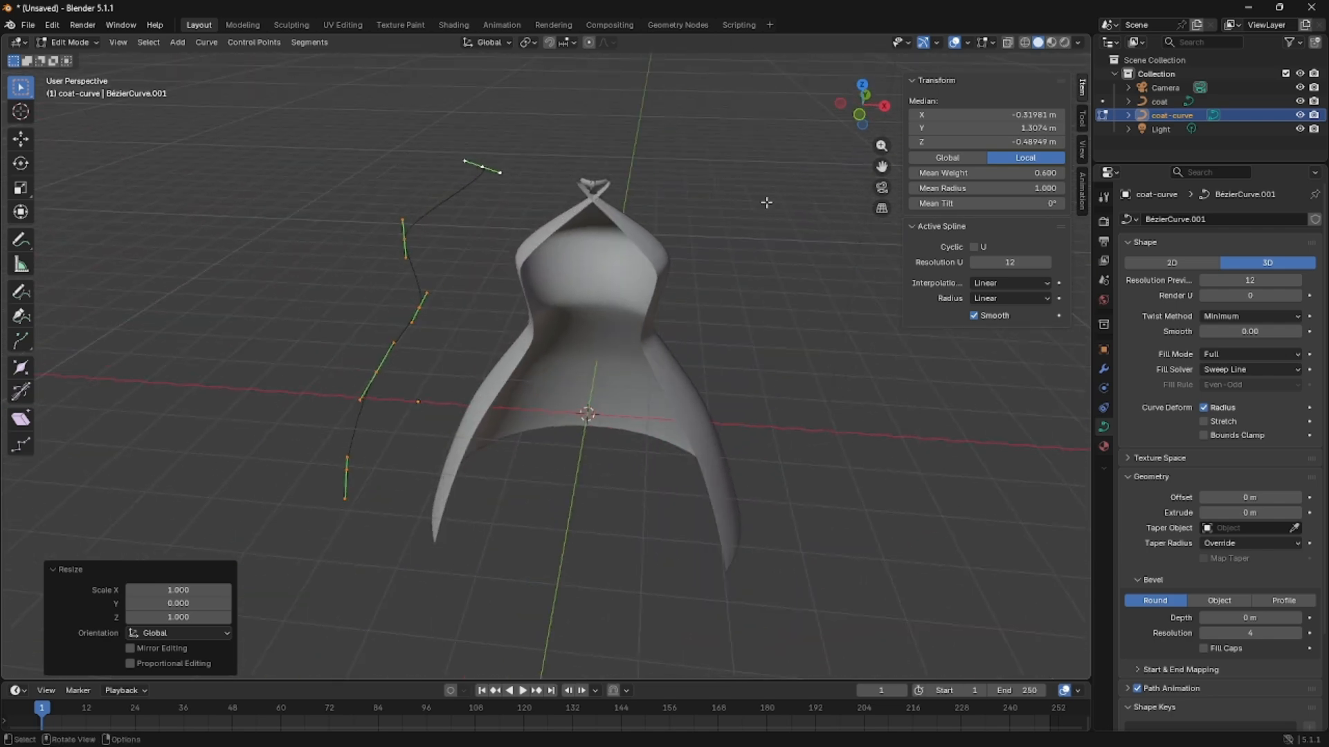
click(498, 166)
click(472, 158)
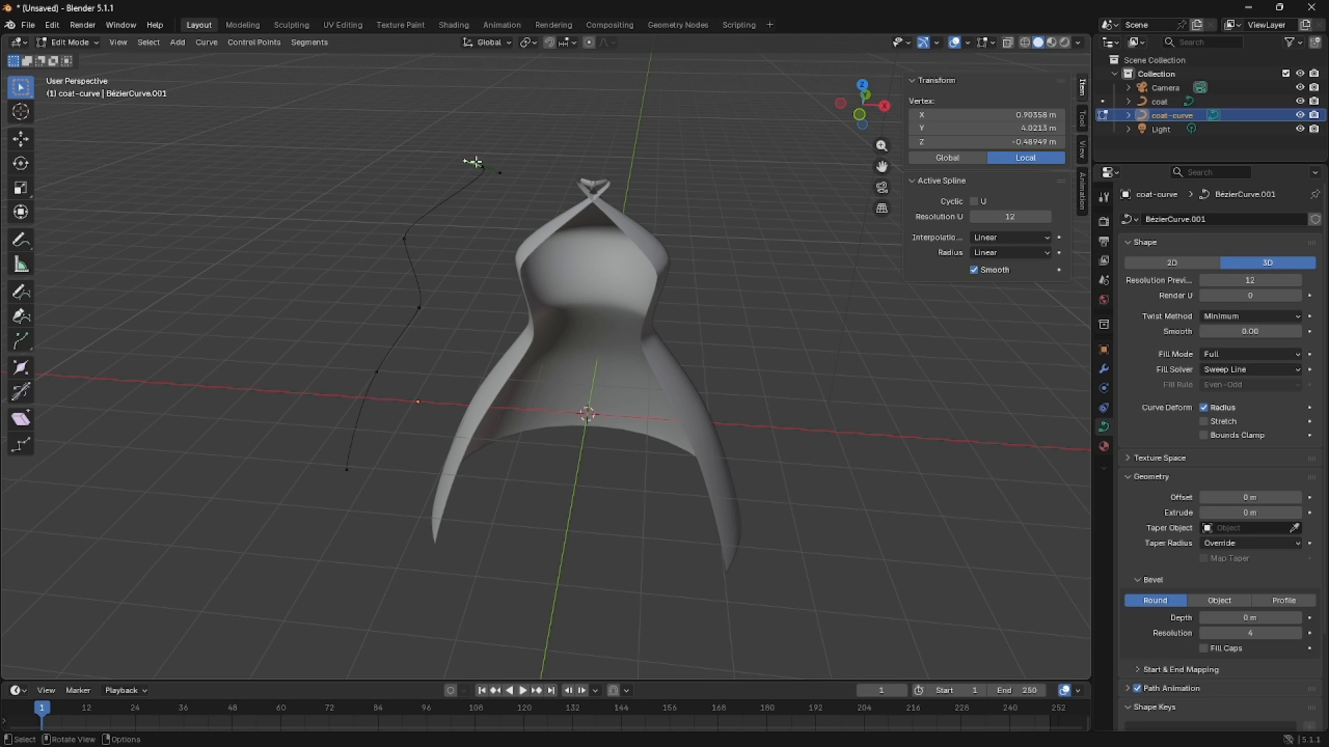
click(483, 166)
key(g)
key(x)
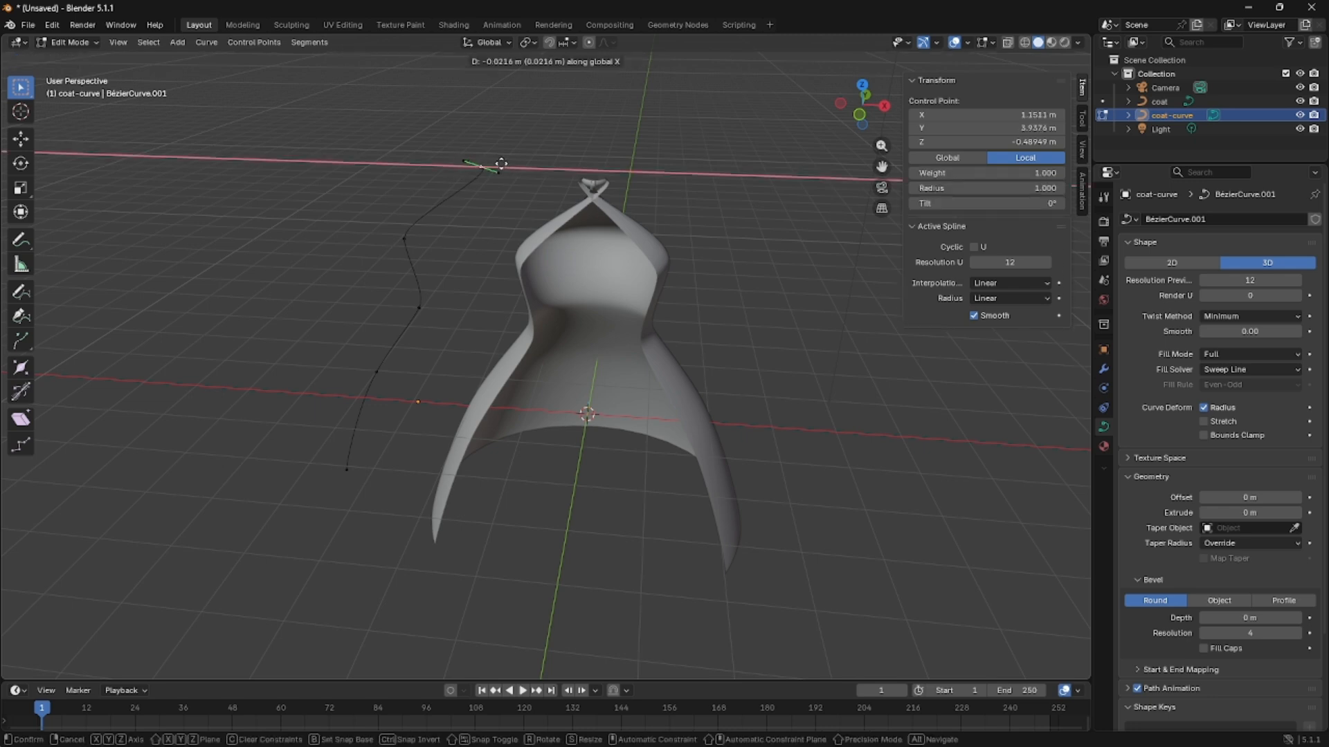
click(457, 161)
Lower the top end control point about 0.27 m along global Z and rotate its handles about -9° in the view.
key(g)
key(z)
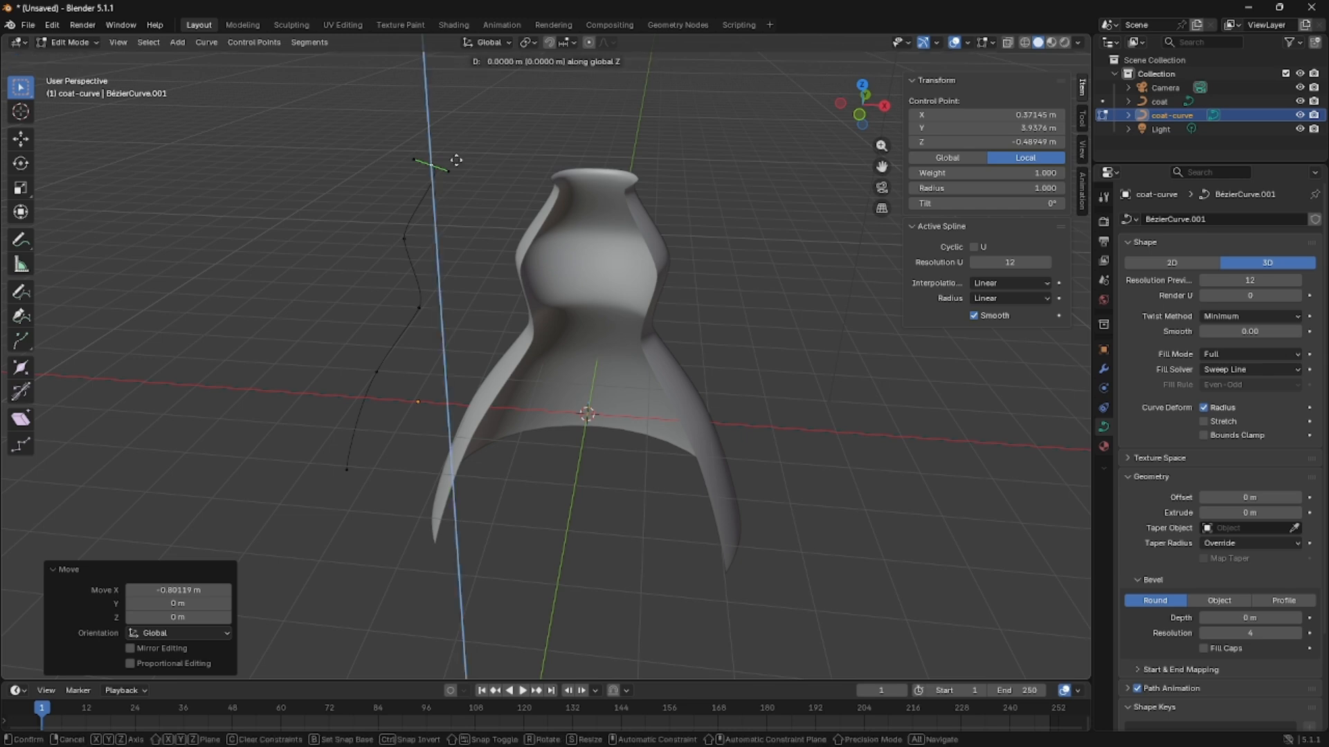
click(447, 178)
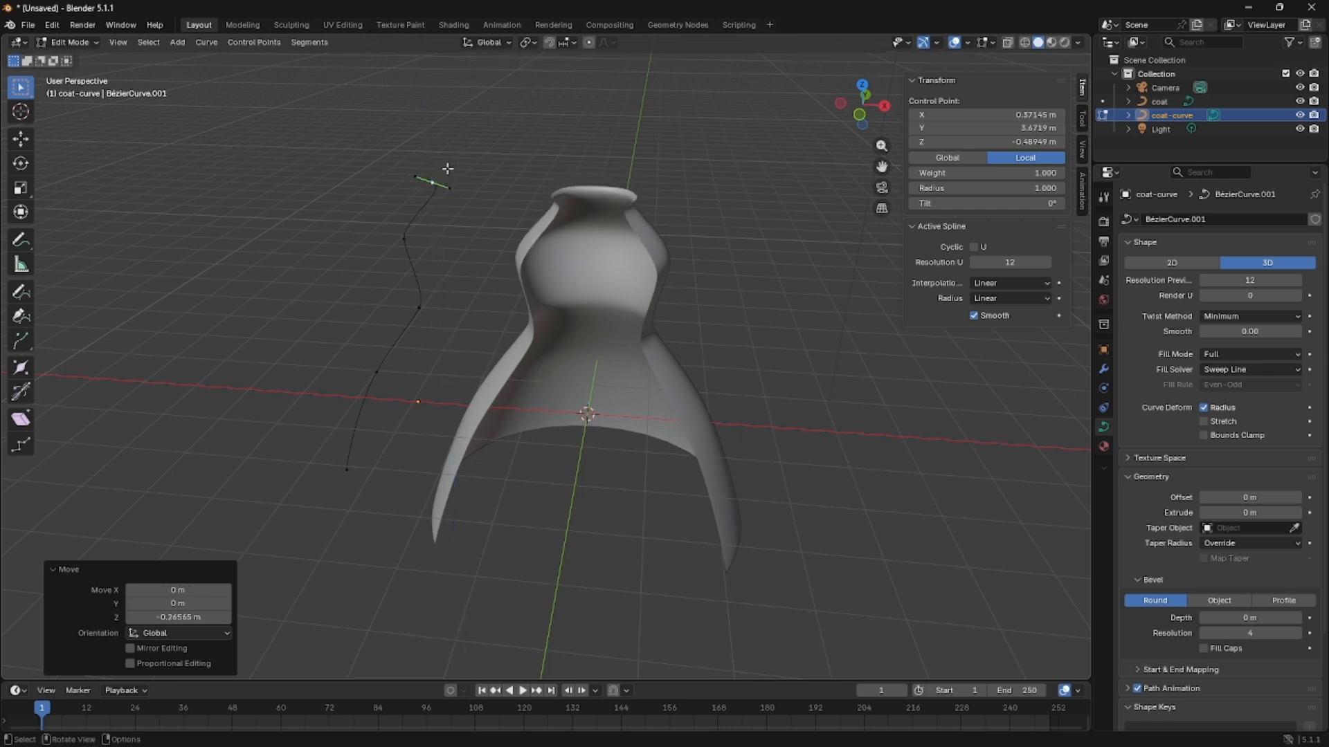
key(r)
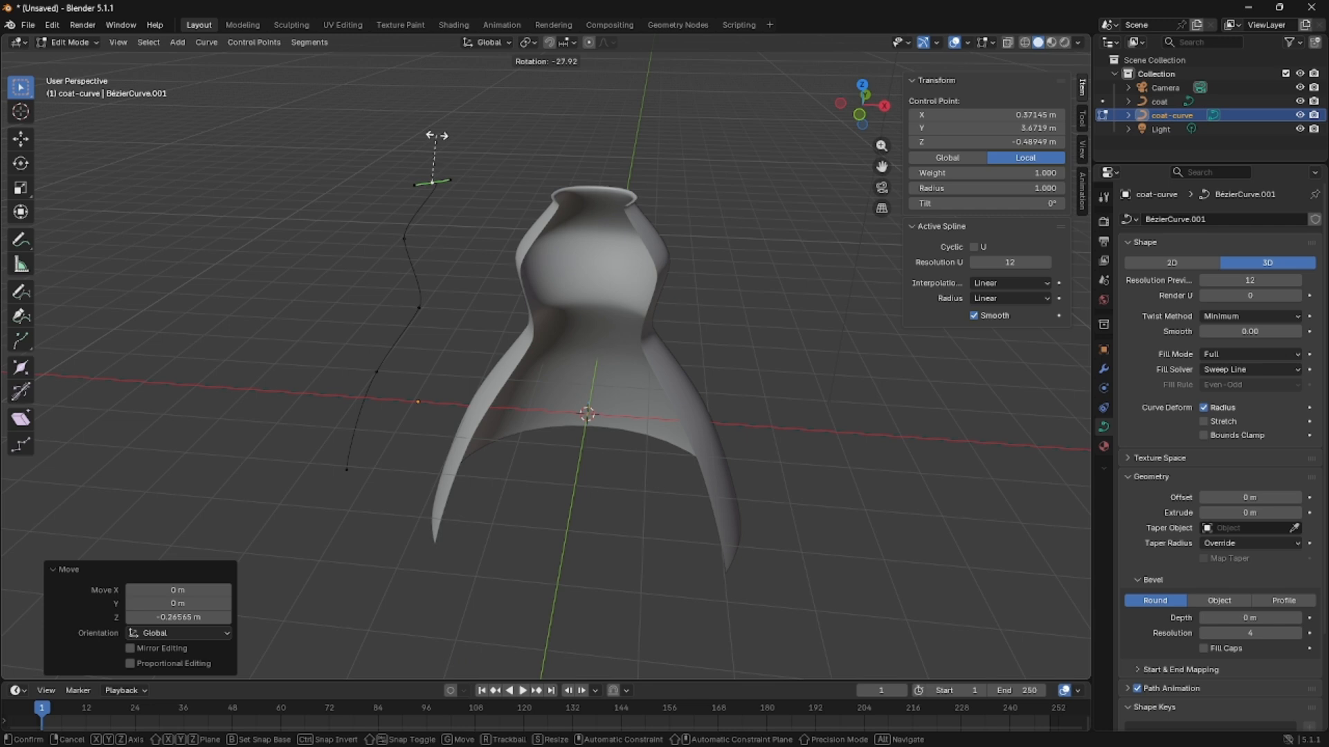
click(454, 136)
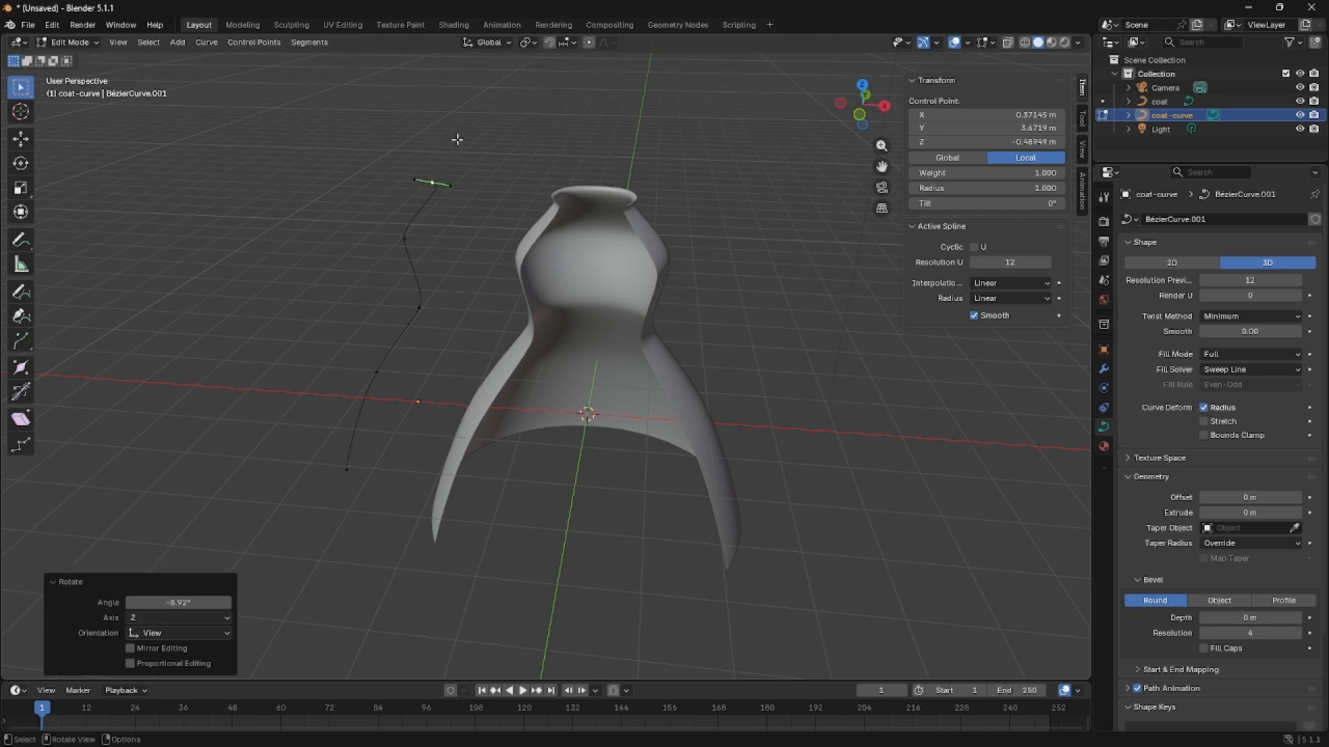
Extrude a collar point from the top end about -0.37 m in X, -0.15 m in Y and -0.19 m in Z, and rotate it about -73°.
key(g)
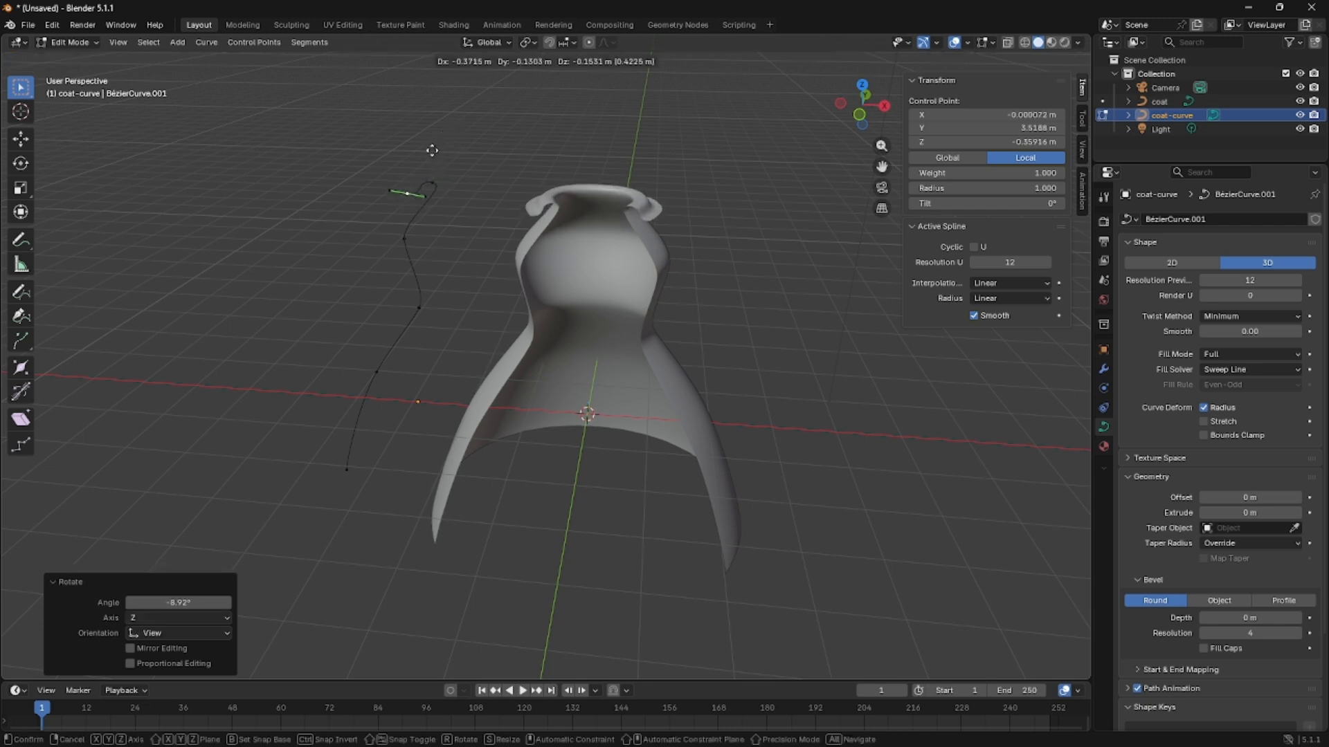
click(432, 151)
key(r)
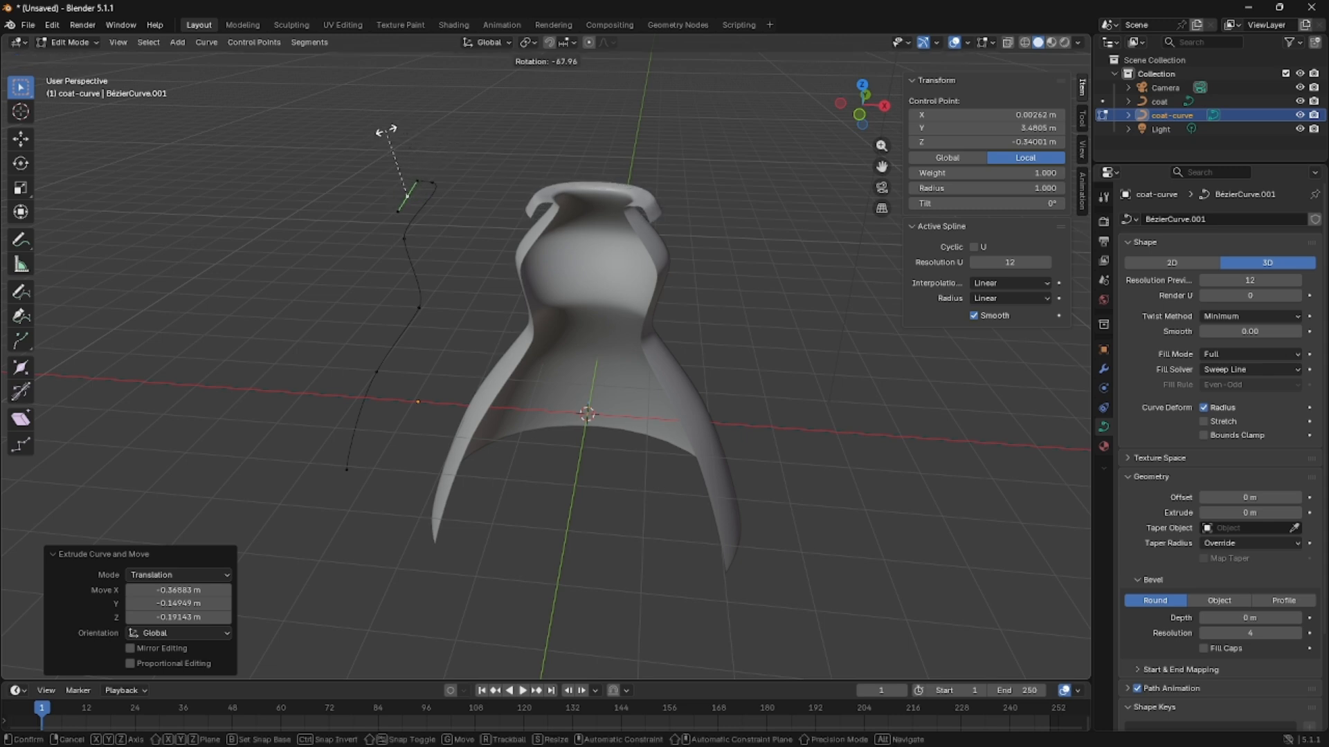
click(386, 131)
Finish editing coat-curve and switch to editing the control points of the coat object.
middle_drag(415, 149, 596, 237)
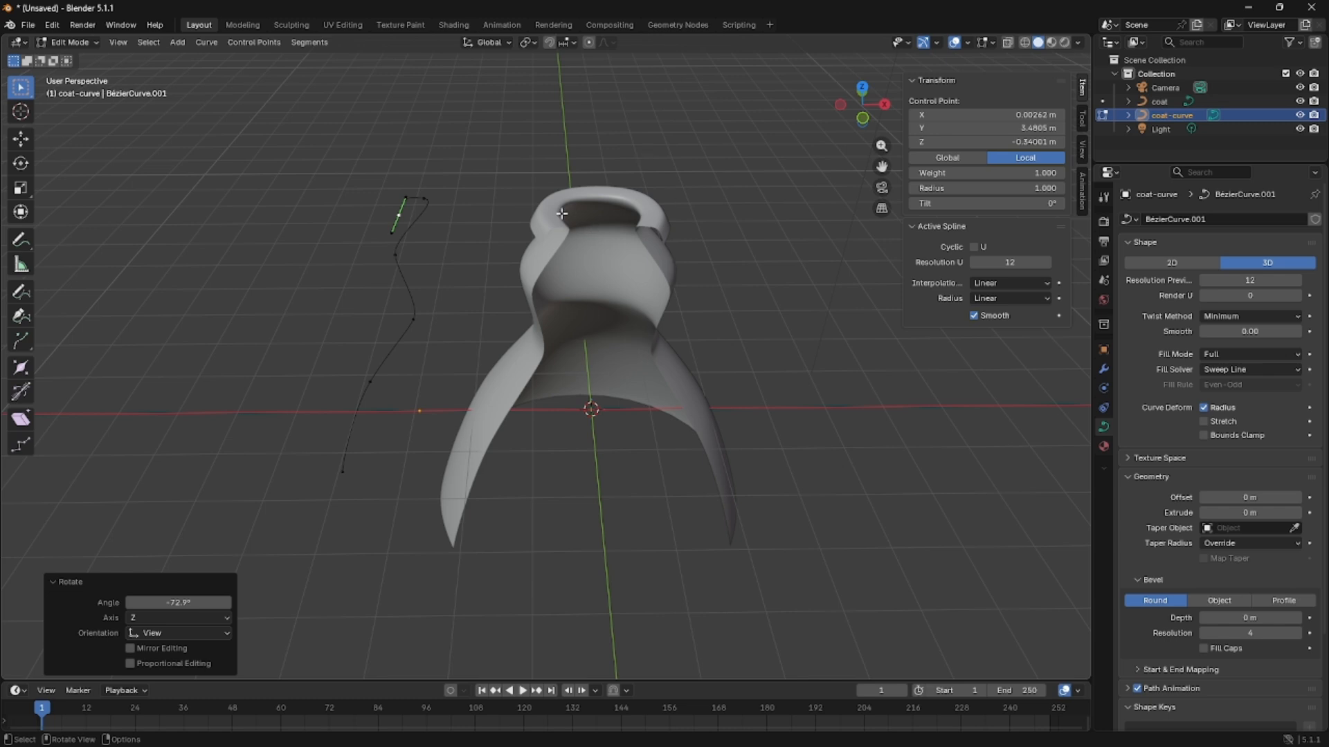
middle_drag(567, 219, 556, 206)
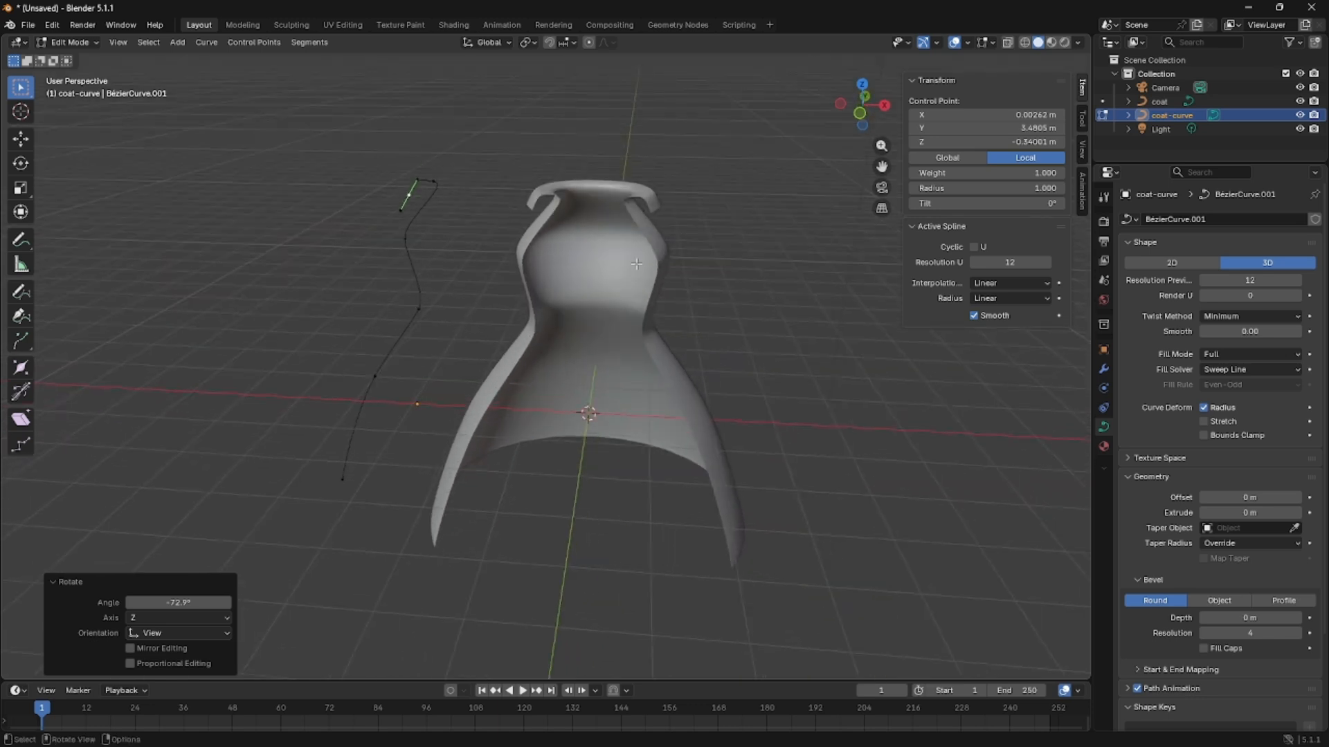
middle_drag(591, 420, 617, 507)
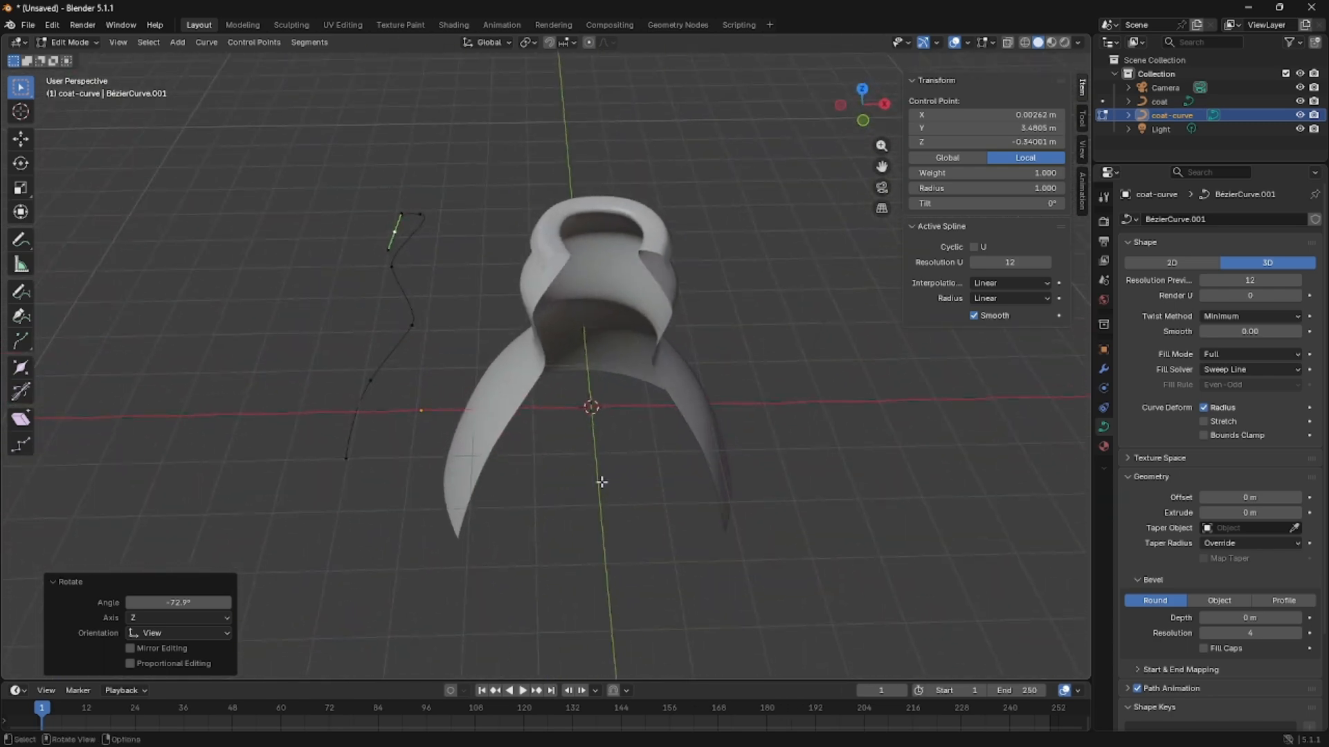
scroll(567, 443, up, 1)
key(Tab)
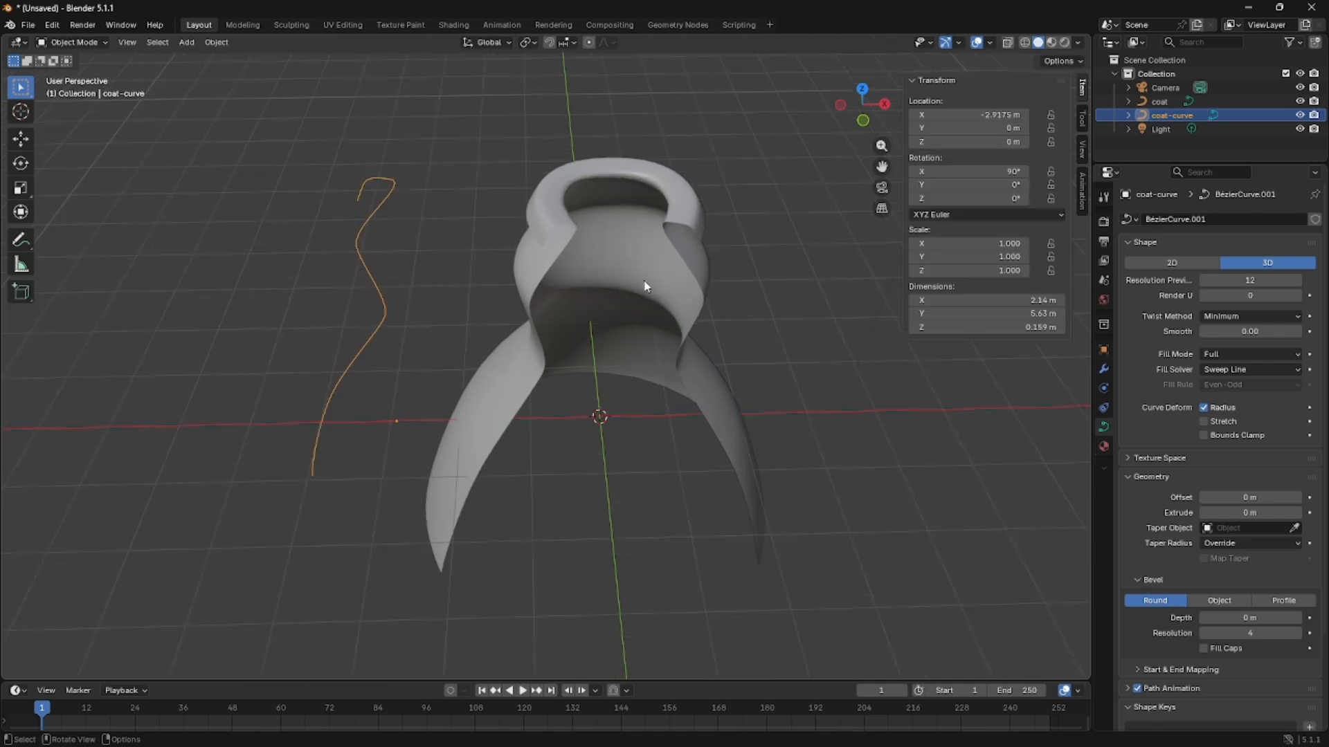
click(641, 263)
middle_drag(752, 373, 674, 367)
key(Tab)
Select the coat curve's two front end control points and scale them uniformly to about 0.89.
middle_drag(661, 390, 505, 445)
click(505, 441)
shift+click(622, 503)
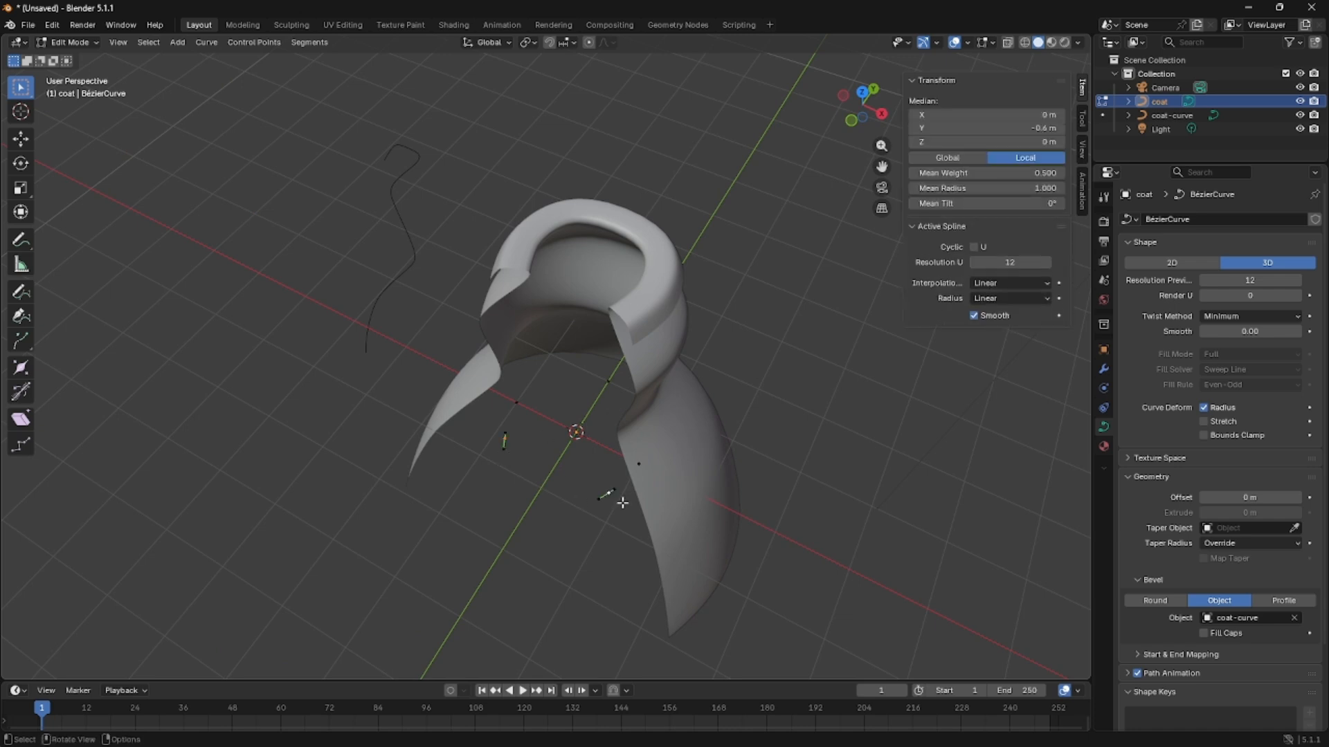
key(s)
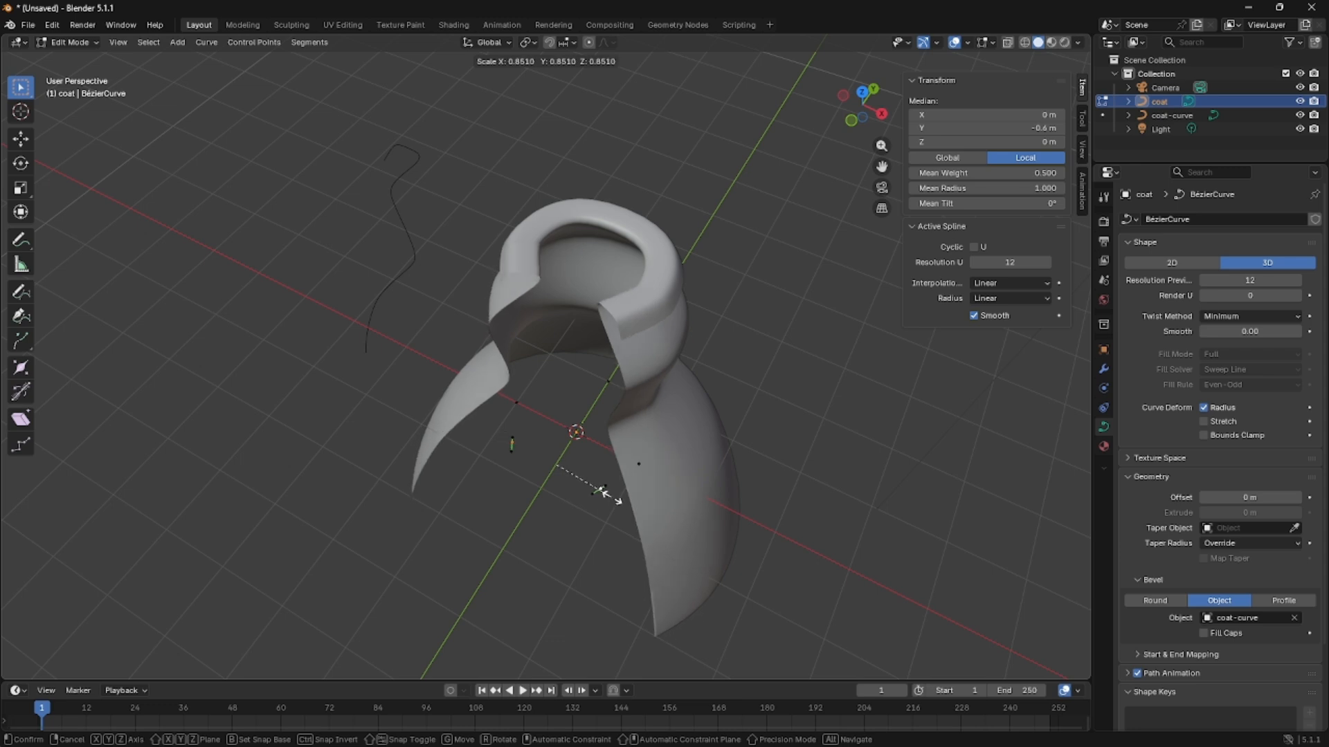
click(615, 499)
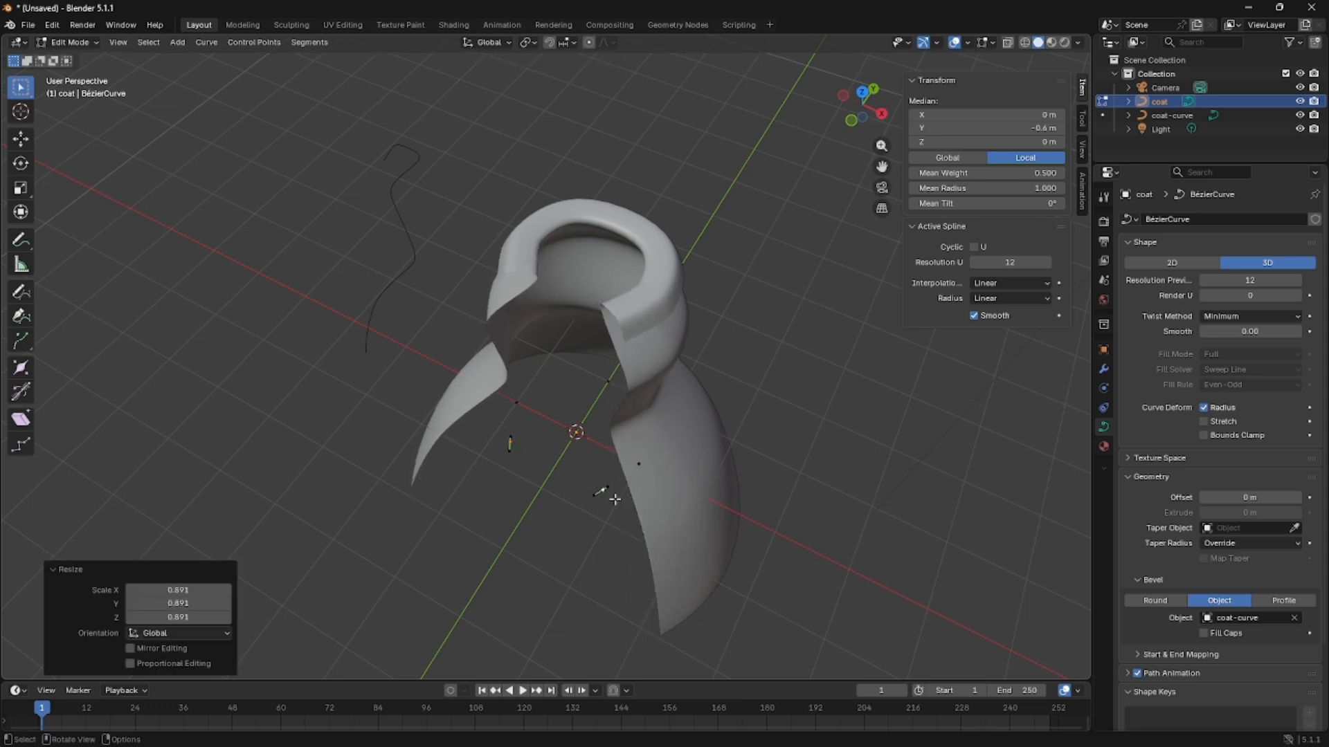
Move the two front end control points about -0.29 m along global Y.
key(g)
key(x)
key(y)
click(616, 523)
Try scaling the two front end control points uniformly to about 0.56 to narrow the coat's front opening.
key(s)
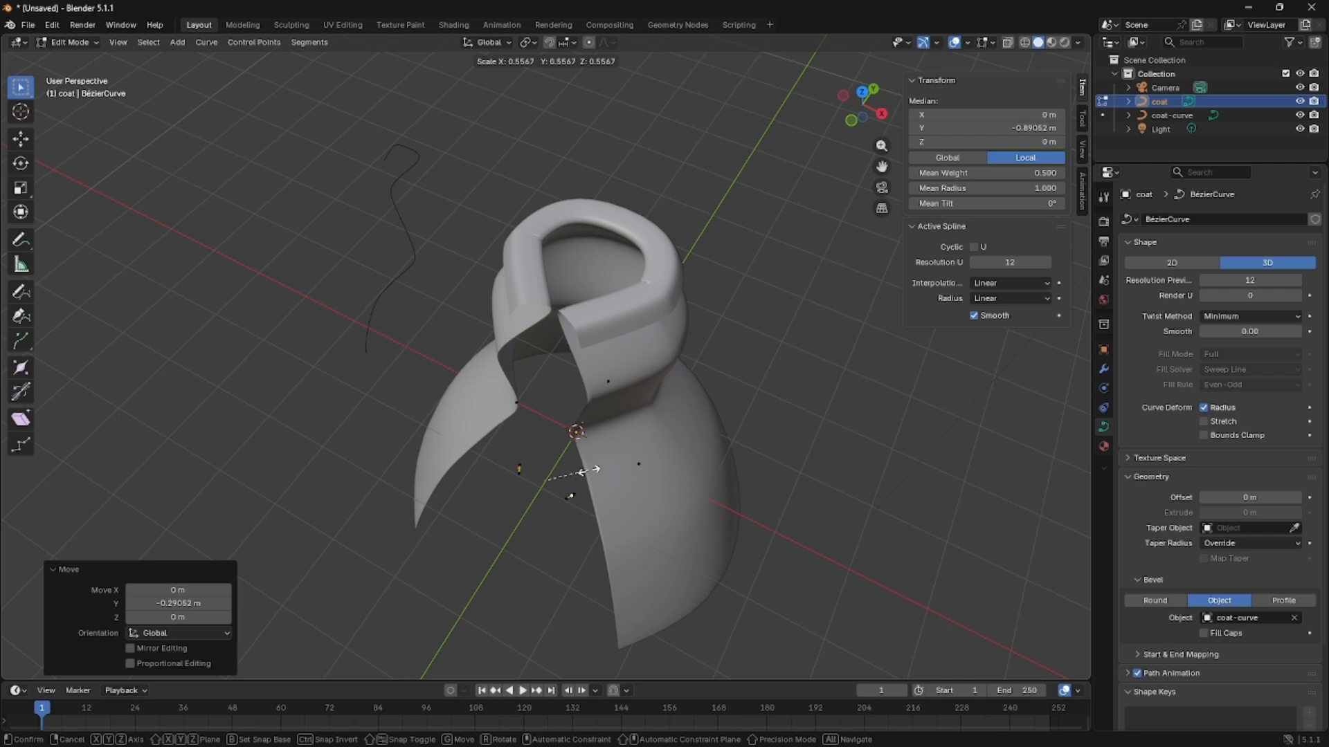
click(581, 473)
middle_drag(585, 470, 620, 425)
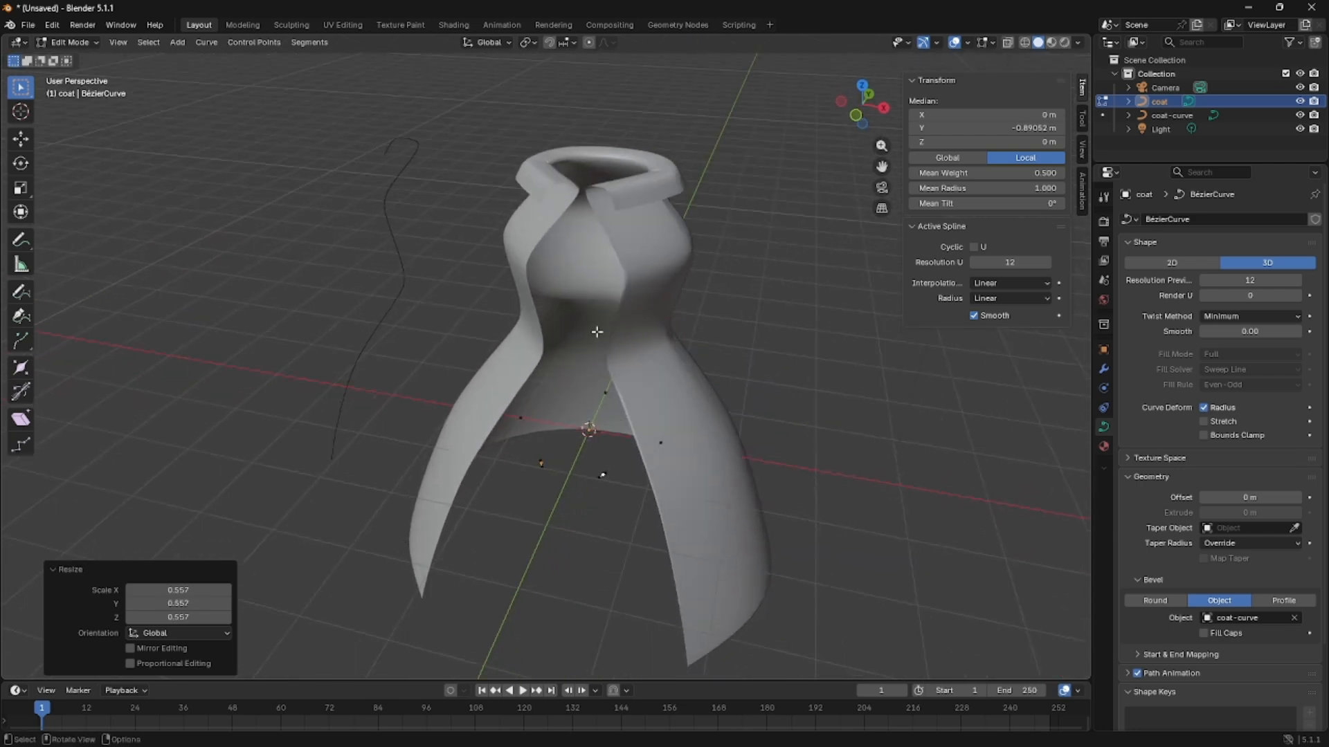
middle_drag(751, 432, 757, 489)
scroll(758, 487, up, 2)
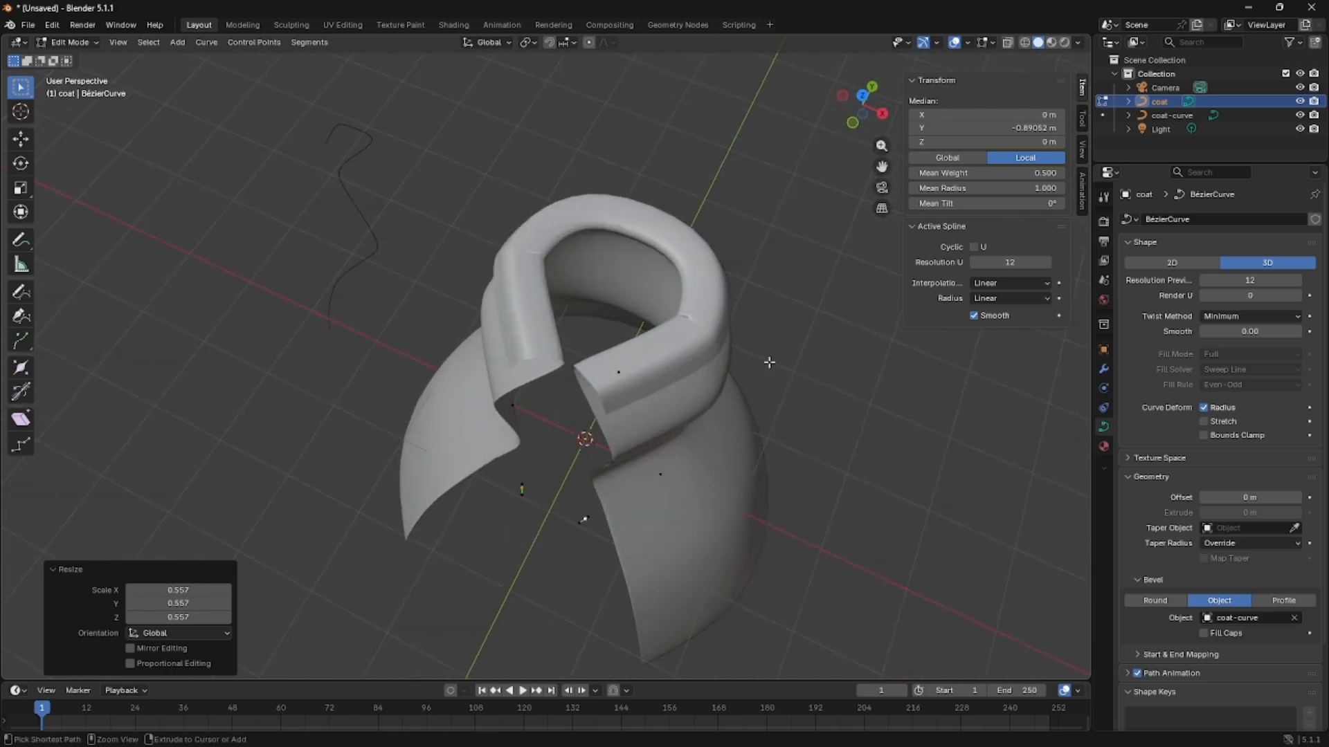
key(ctrl+z)
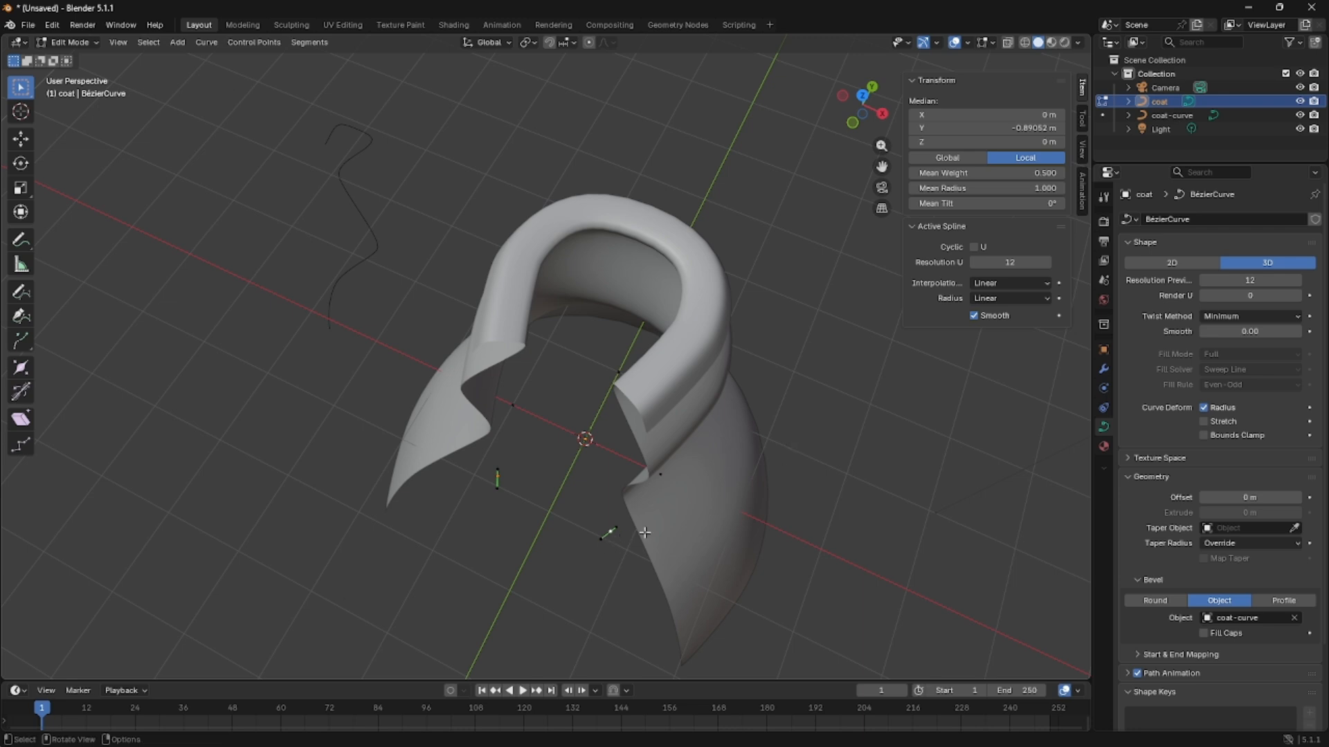
Scale the two front end control points uniformly to about 0.79.
key(s)
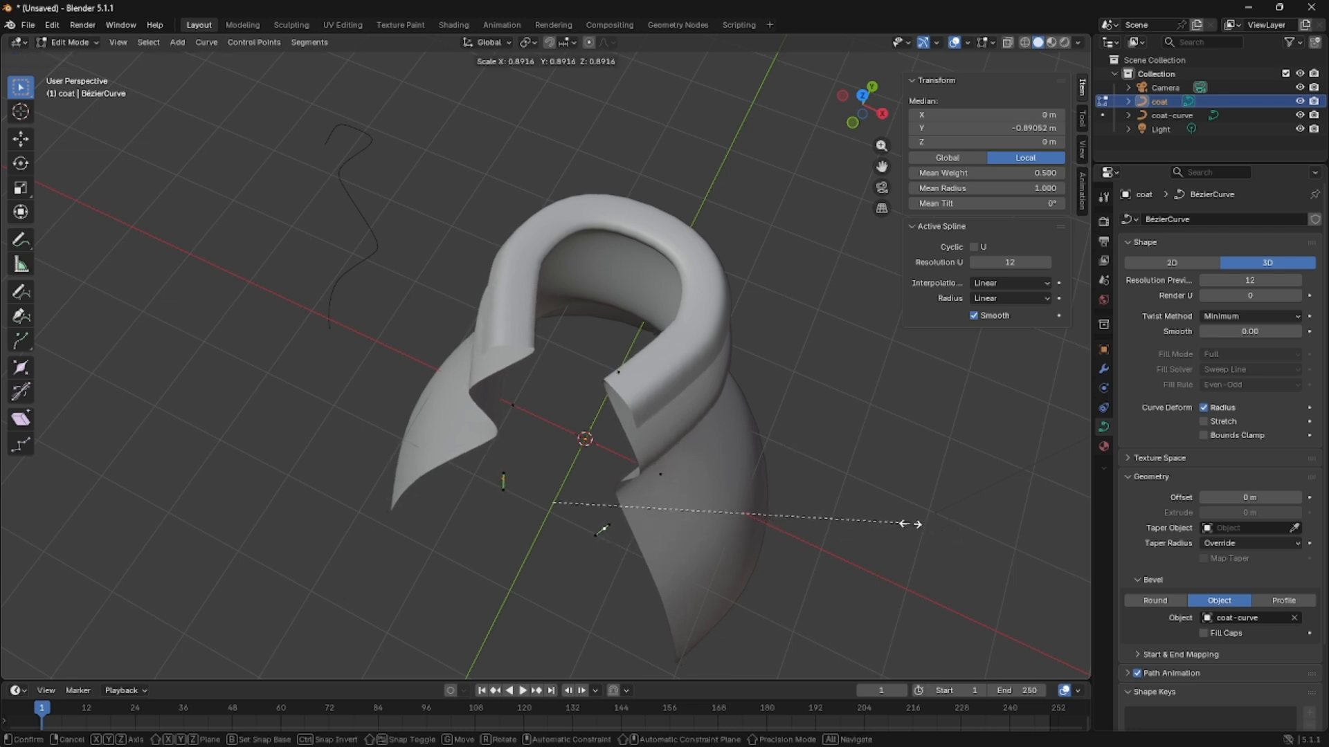
click(885, 503)
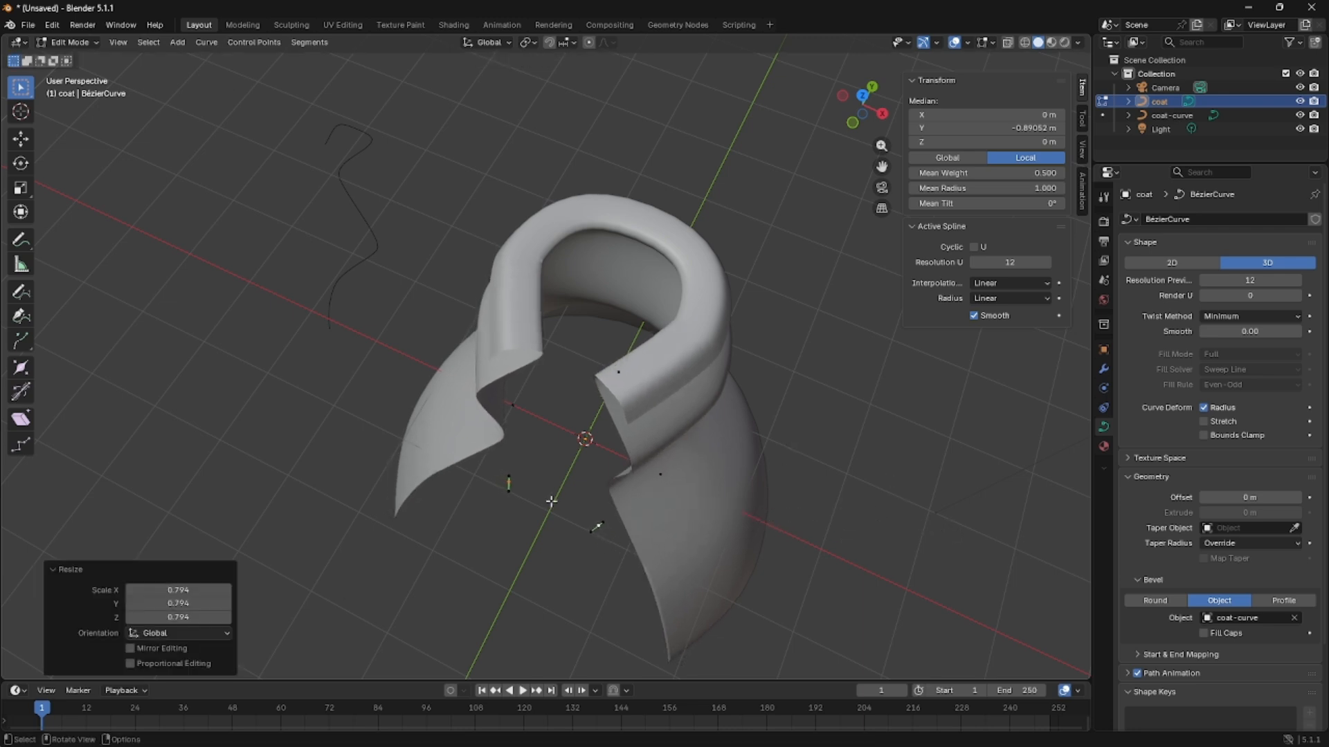
click(512, 455)
key(r)
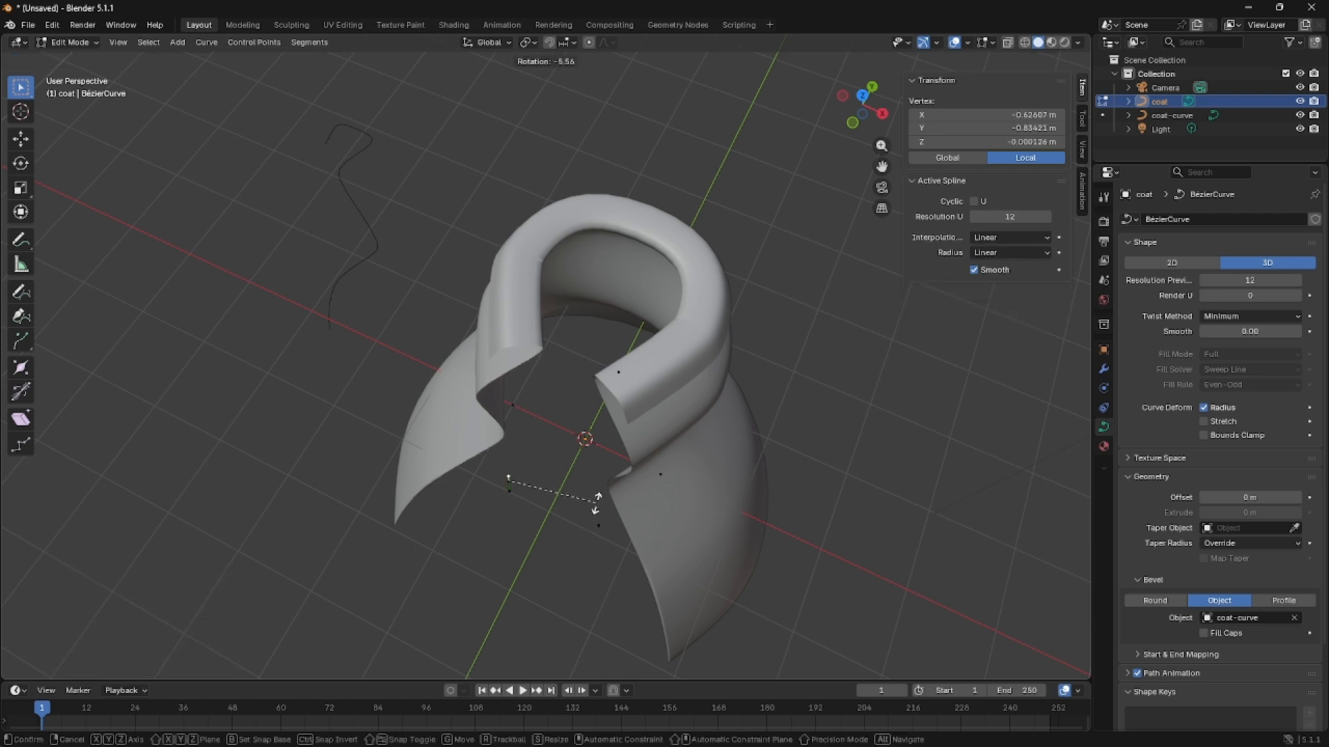
right_click(591, 507)
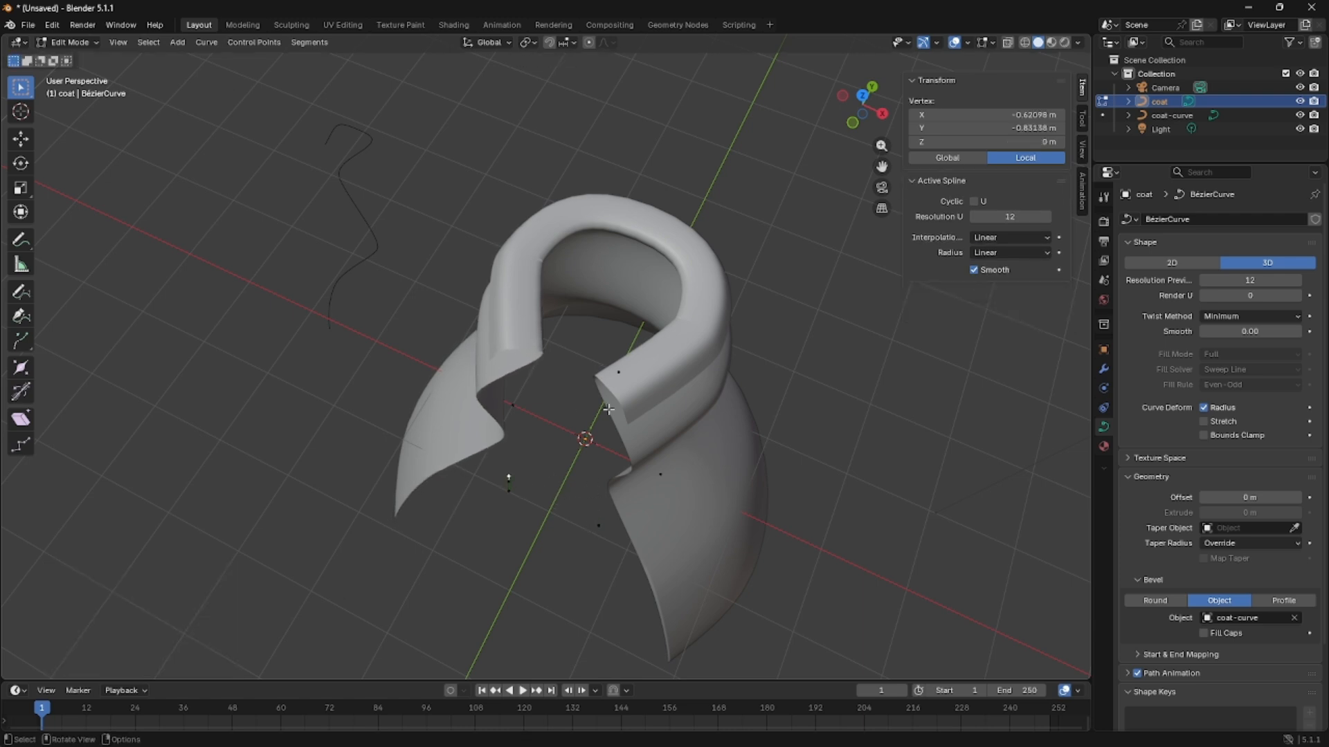
Select the control point at the back of the coat curve and move it about -0.24 m along global Y.
middle_drag(679, 529, 612, 274)
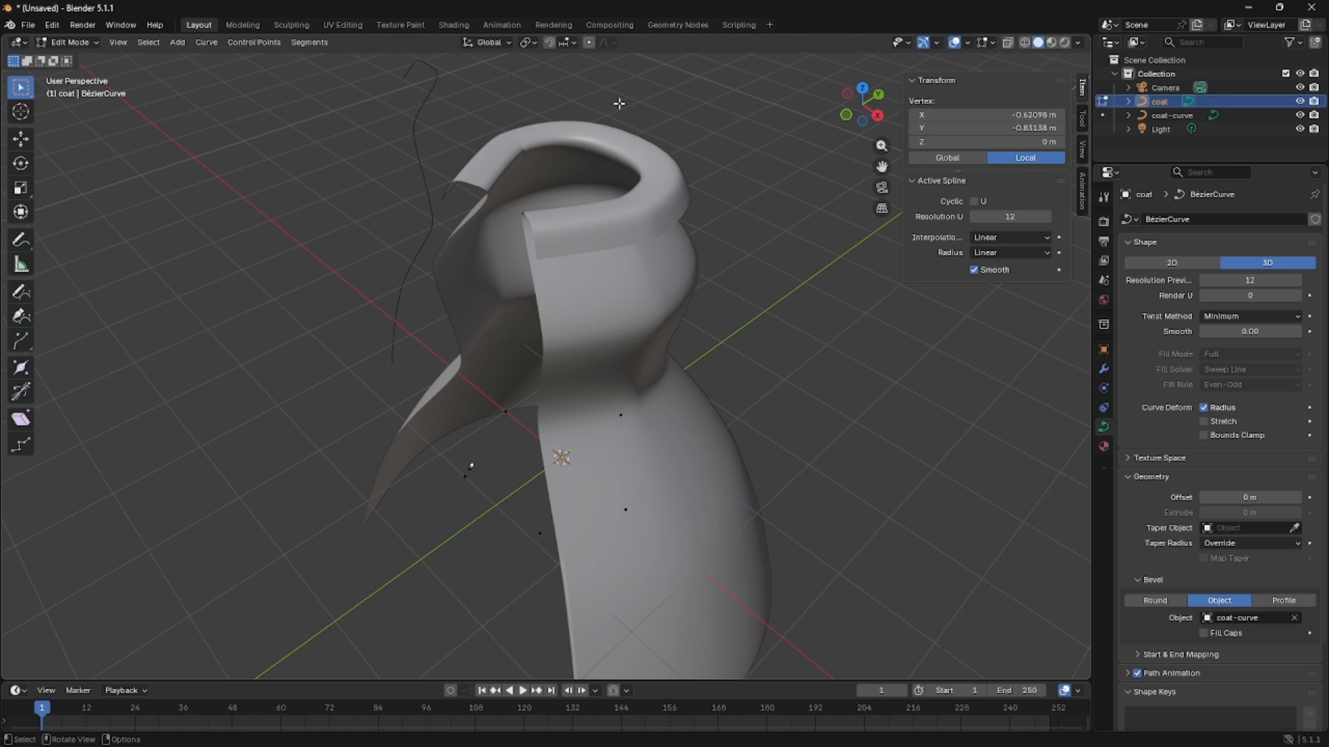
middle_drag(552, 362, 653, 192)
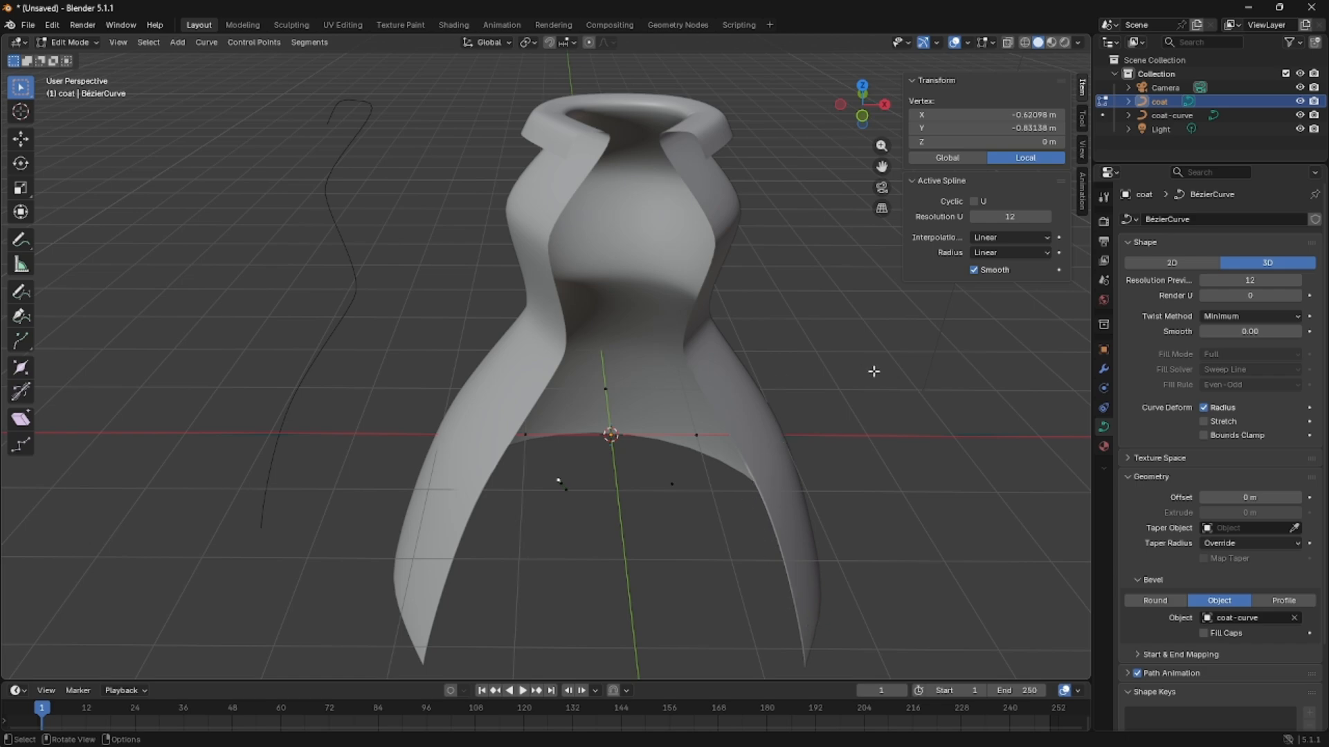
middle_drag(911, 498, 841, 445)
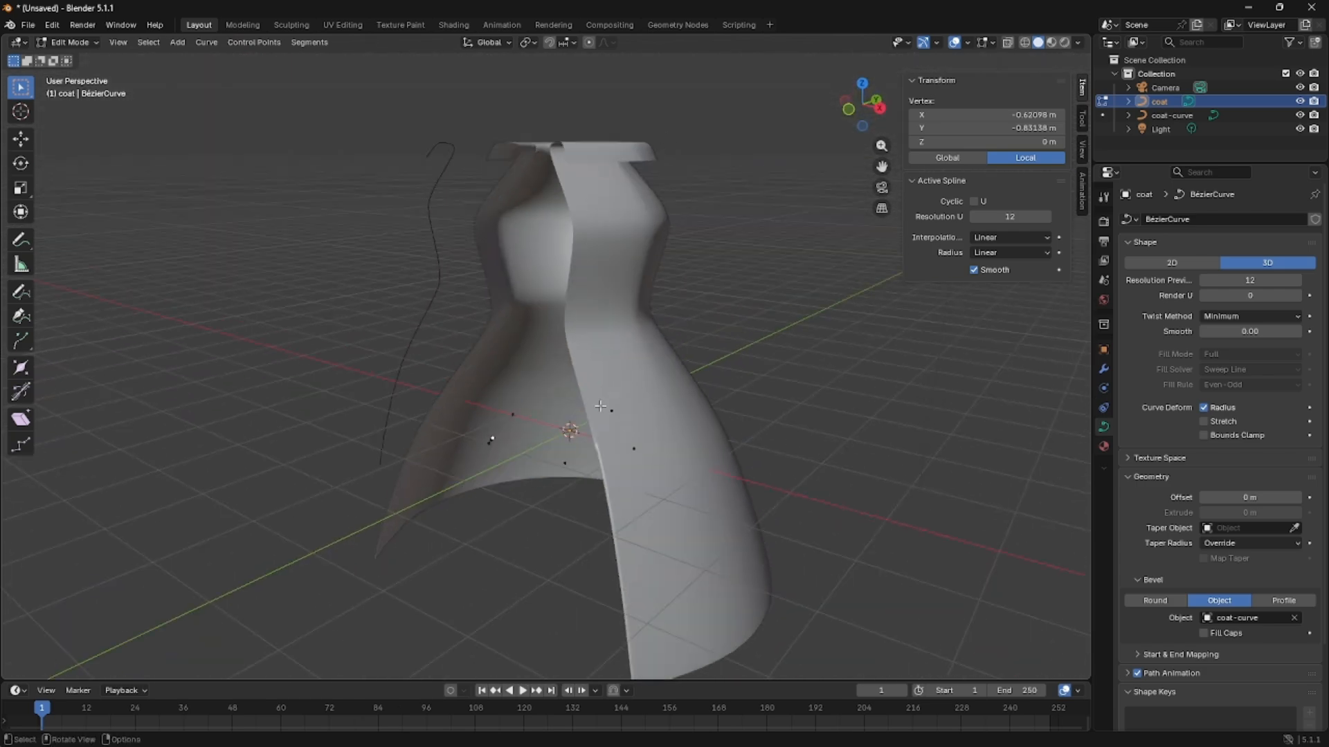
middle_drag(643, 575, 583, 431)
click(588, 425)
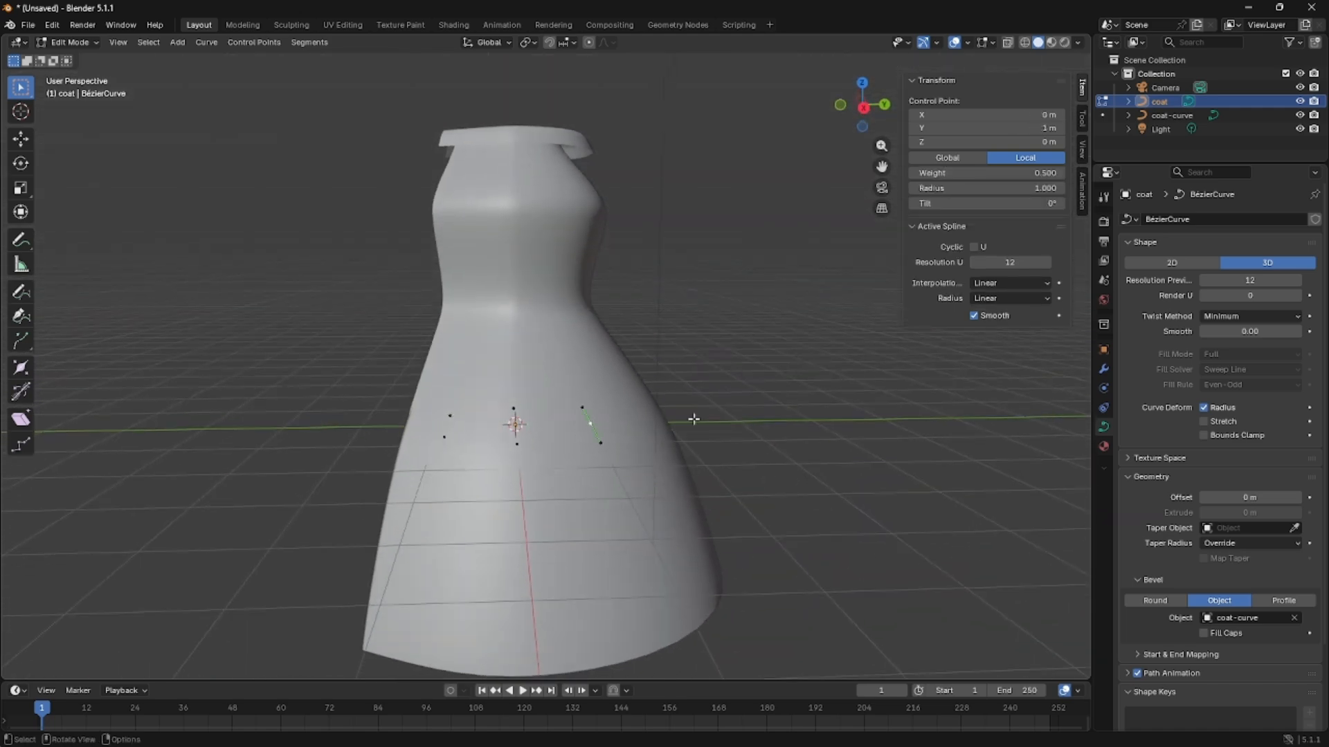
key(g)
key(y)
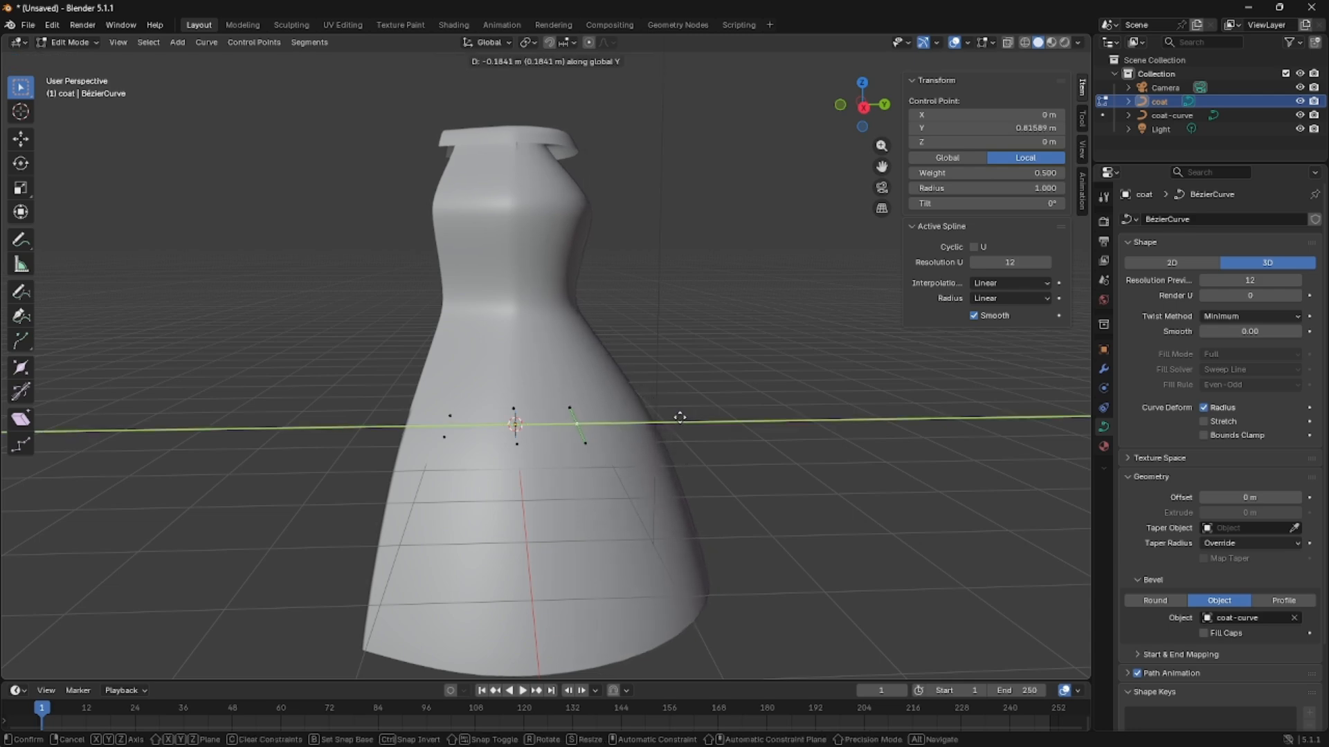
click(675, 418)
middle_drag(675, 418, 625, 445)
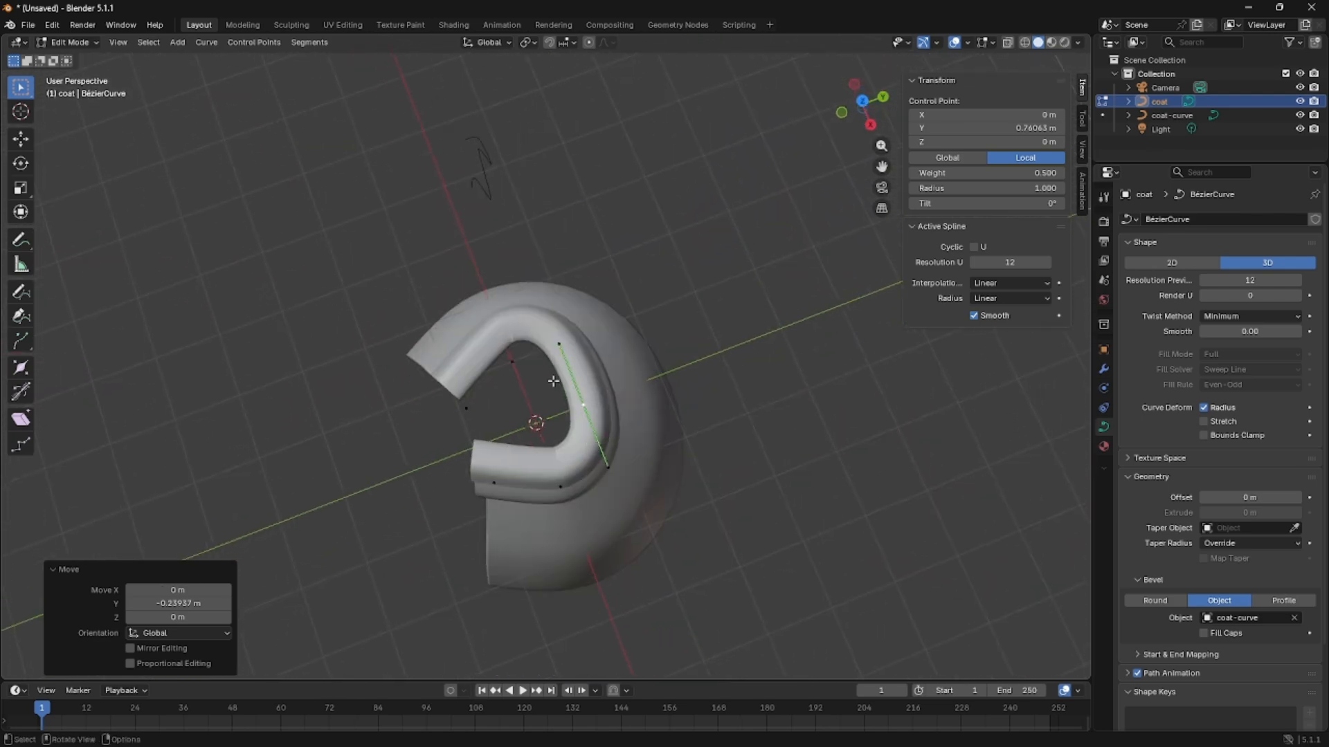
click(513, 369)
click(497, 370)
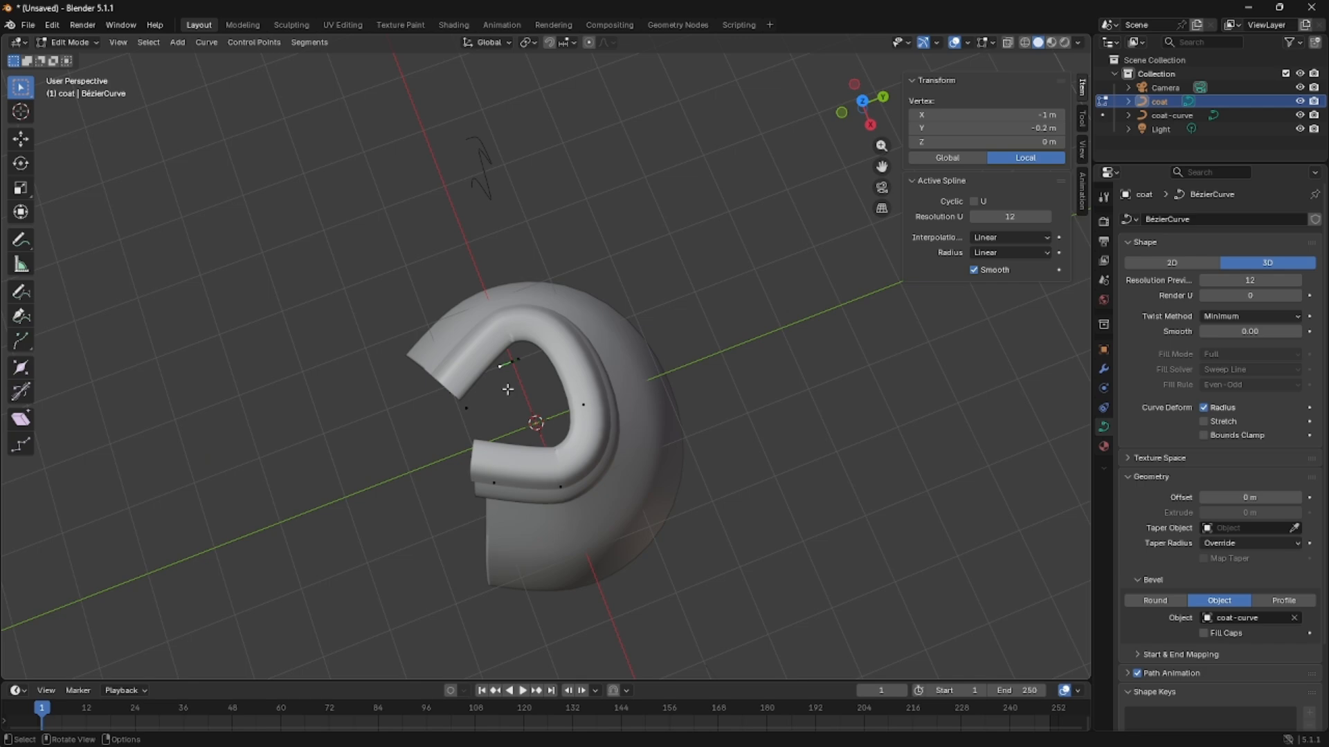
key(r)
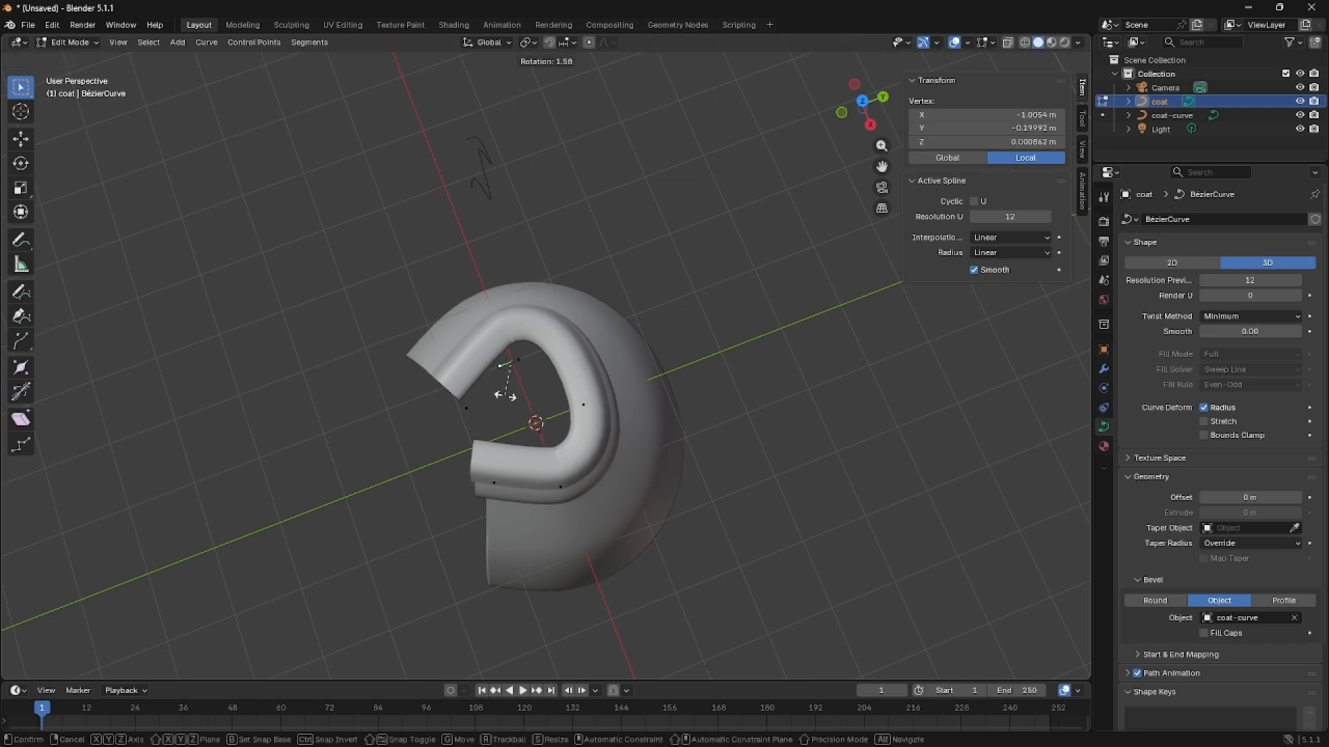
key(Escape)
Try extruding and freely moving the two front end control points of the coat curve.
middle_drag(506, 394, 482, 625)
click(436, 540)
click(524, 457)
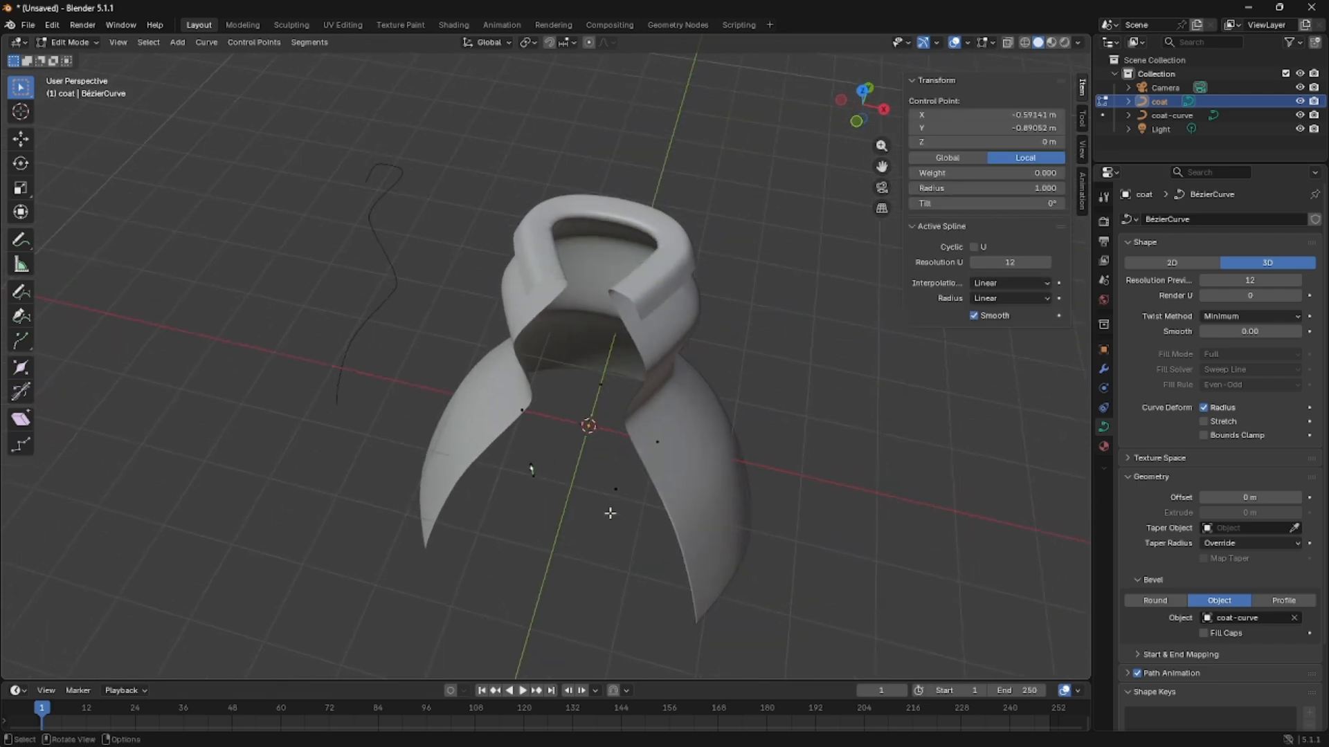
shift+click(611, 511)
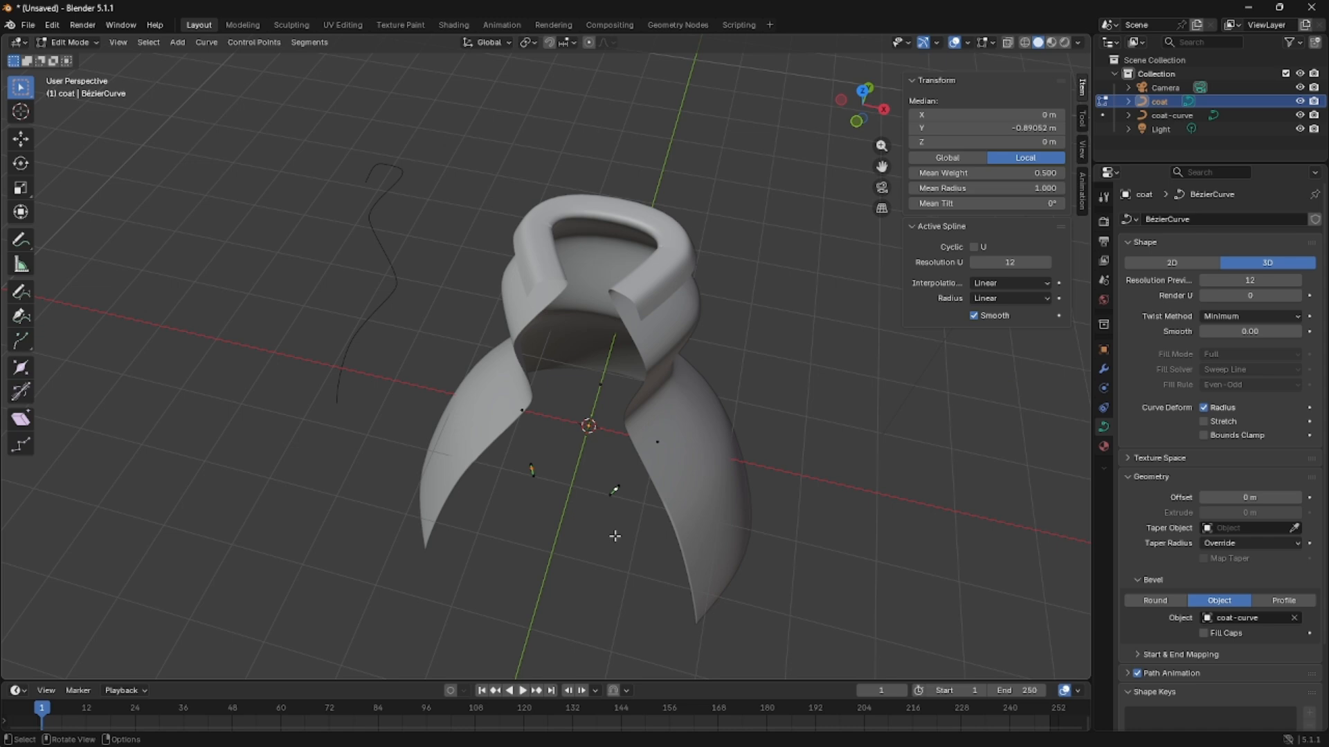
key(g)
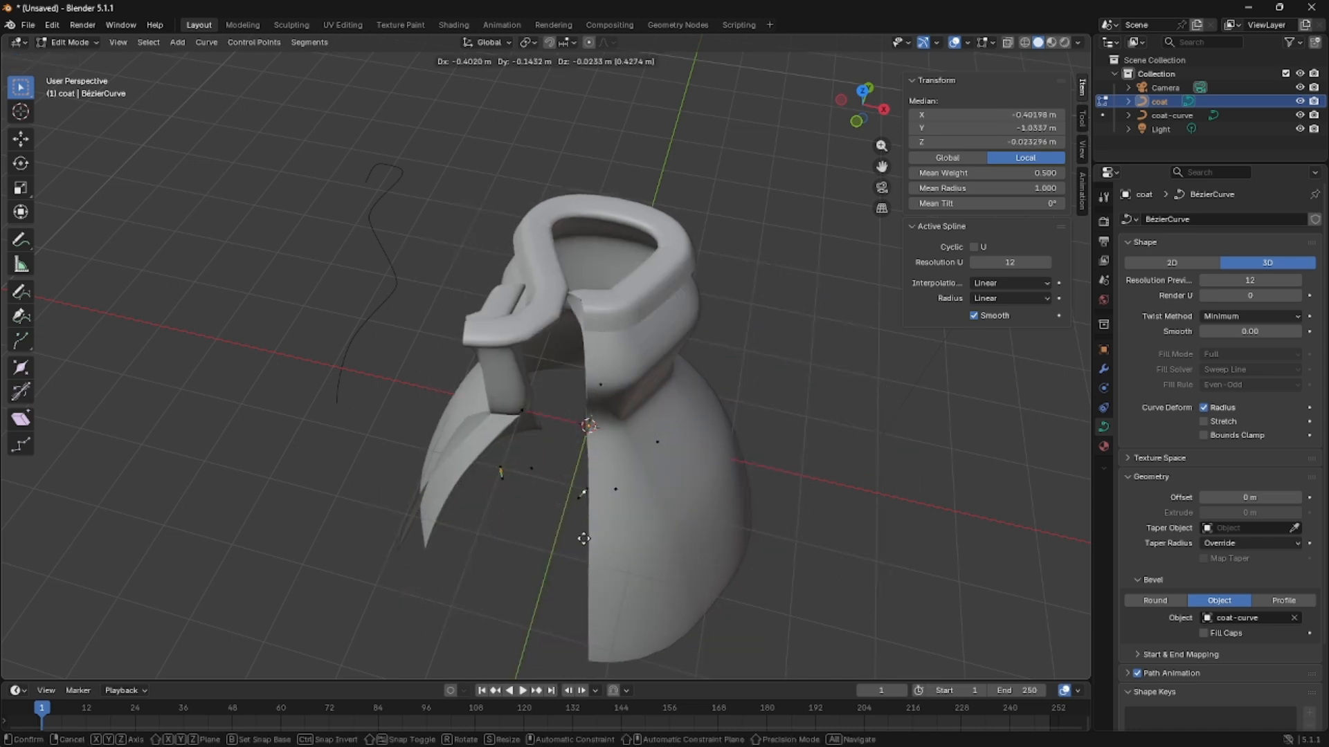
right_click(603, 553)
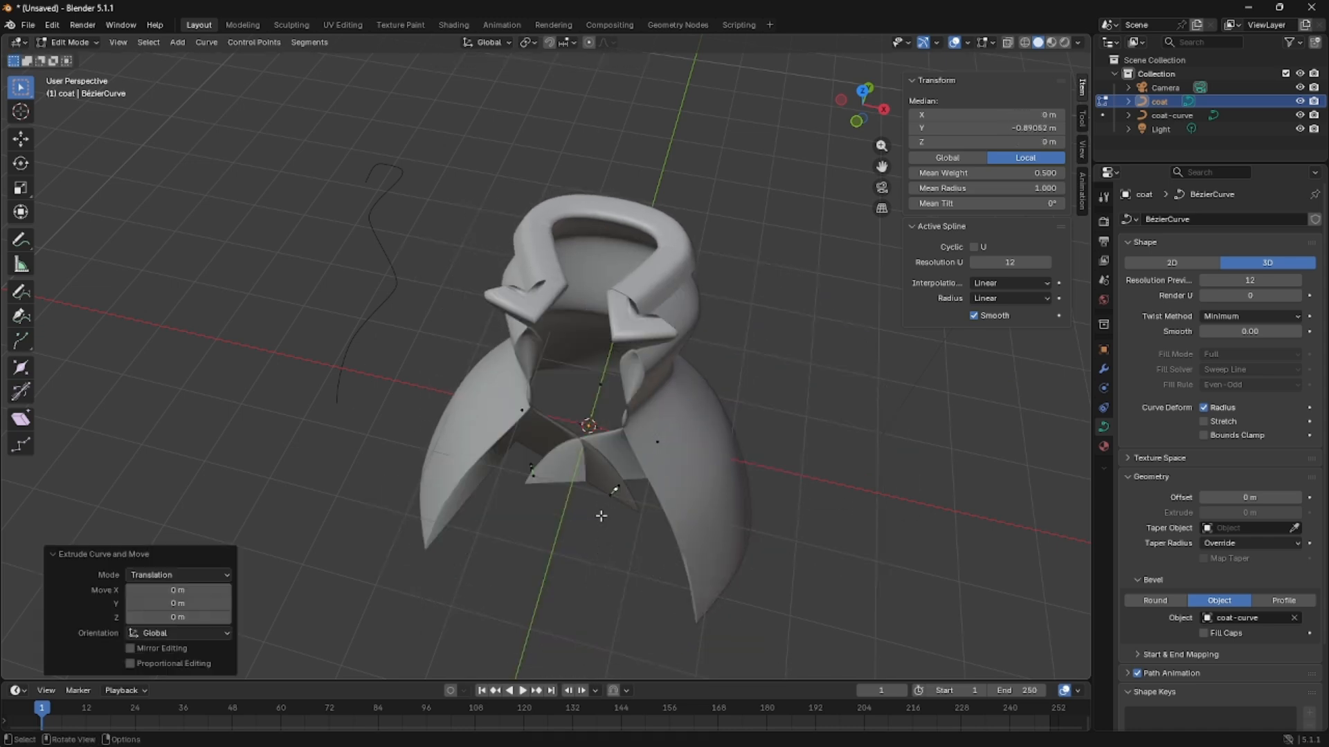
key(ctrl+z)
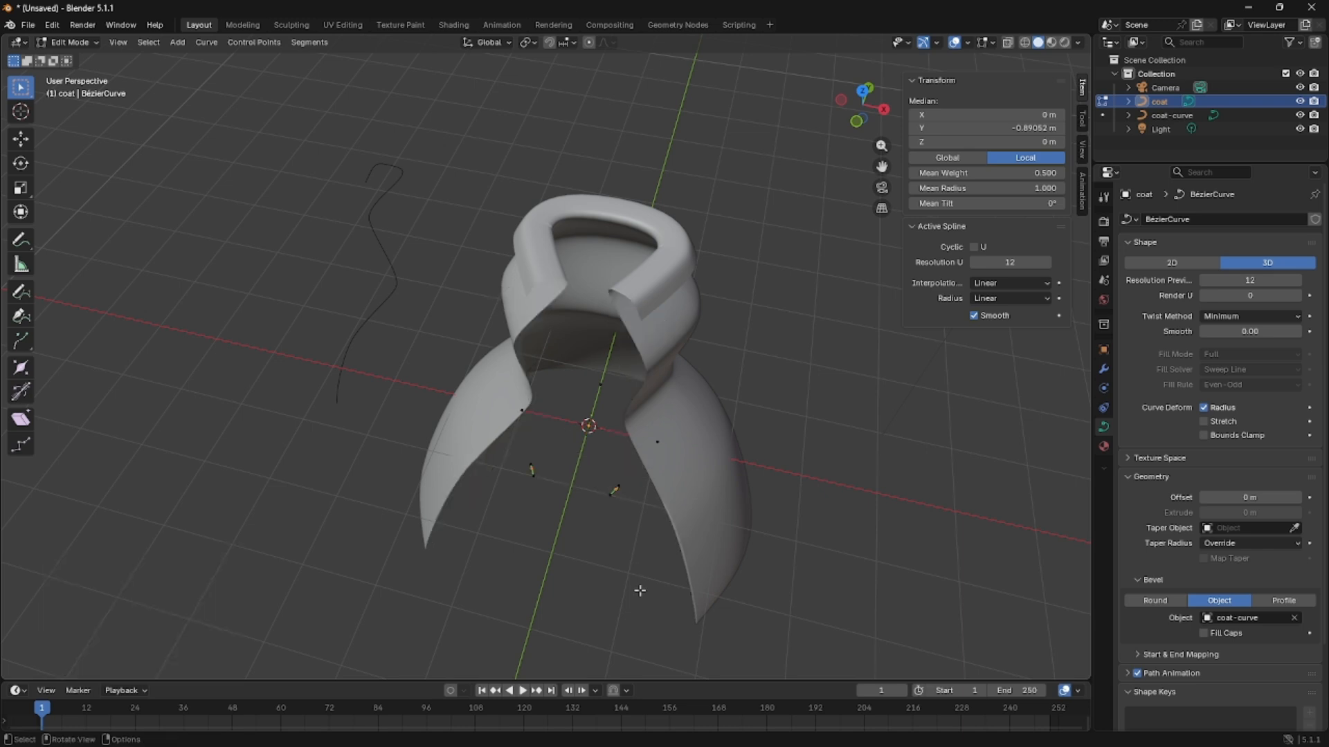
Try extruding one front end control point about -0.78 m along global X across the coat's front opening.
click(621, 492)
drag(612, 489, 635, 535)
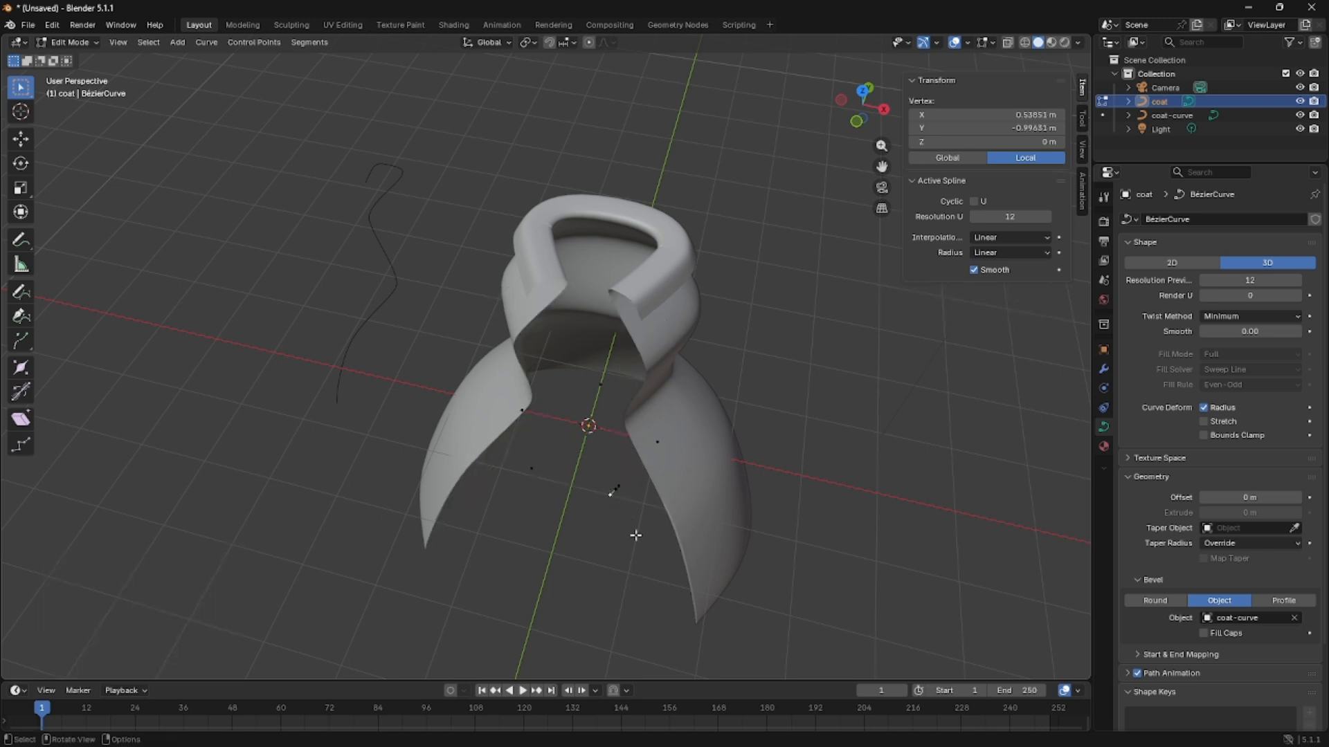
click(626, 499)
scroll(664, 502, up, 2)
click(617, 569)
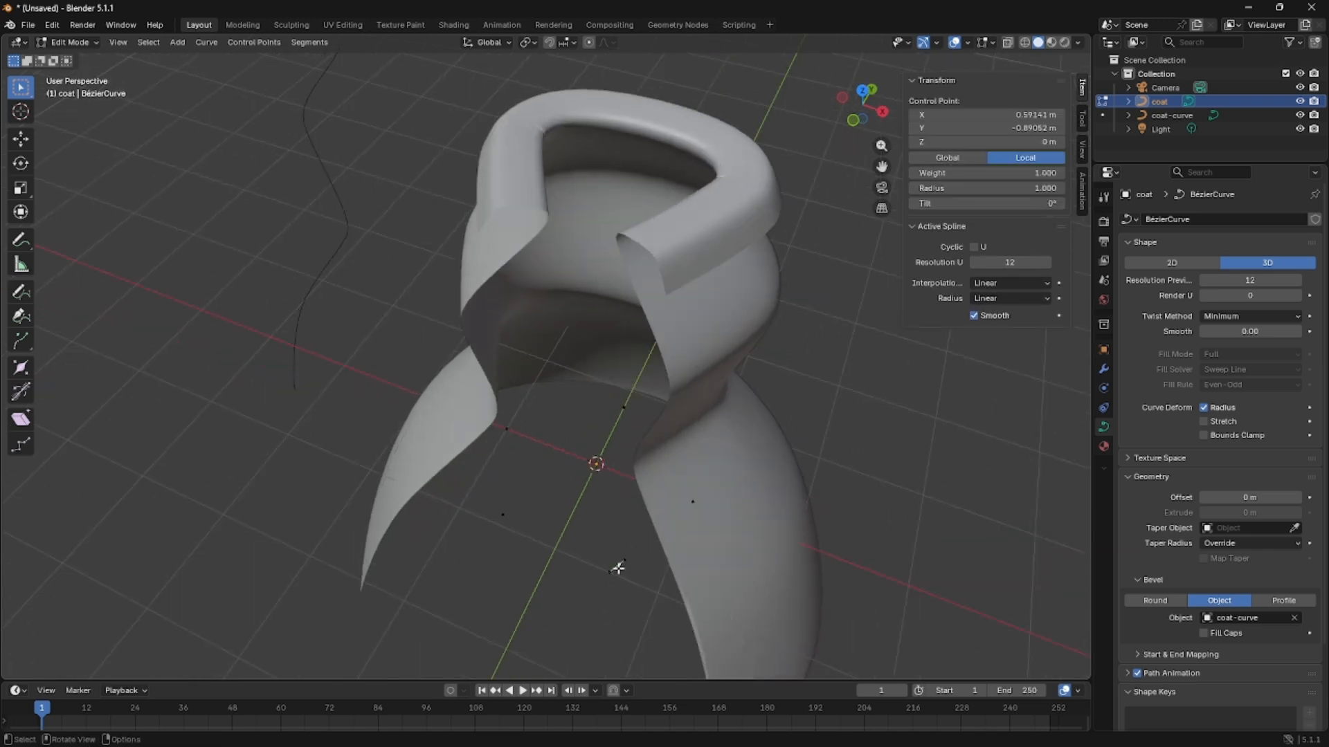
key(g)
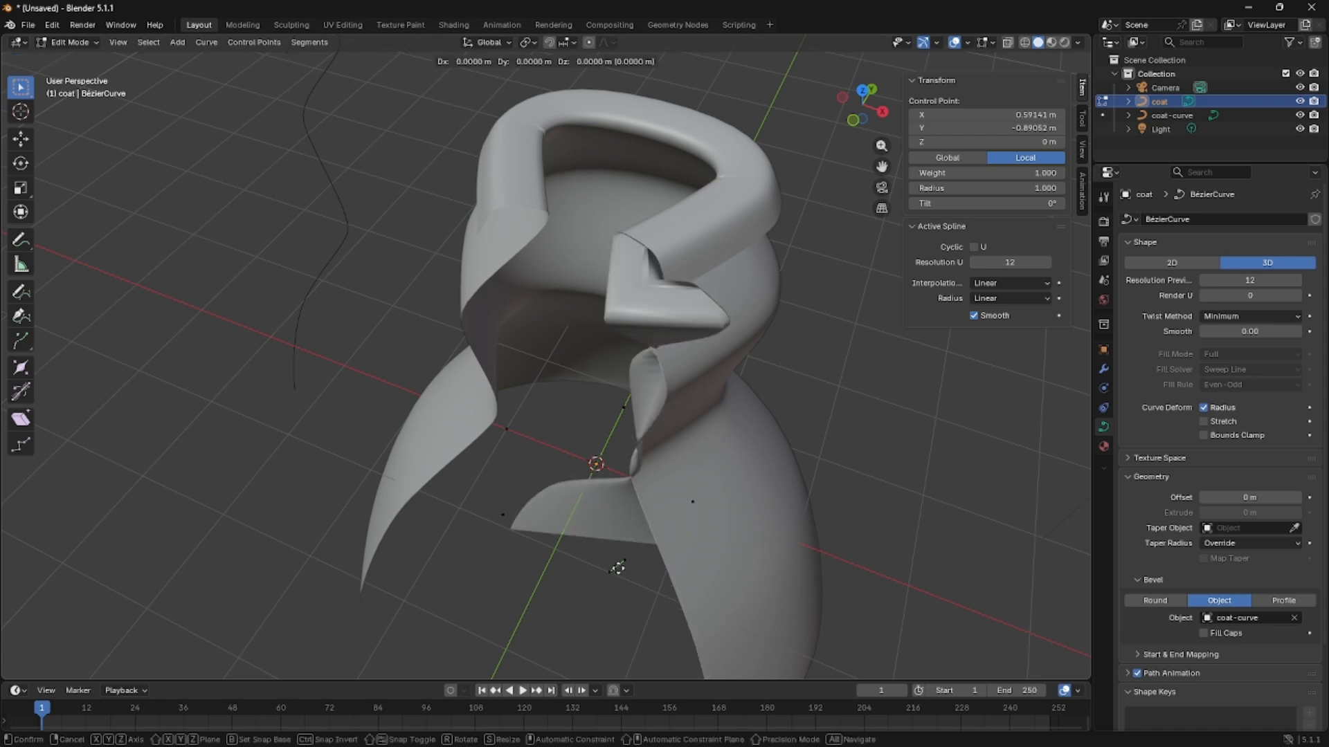
key(x)
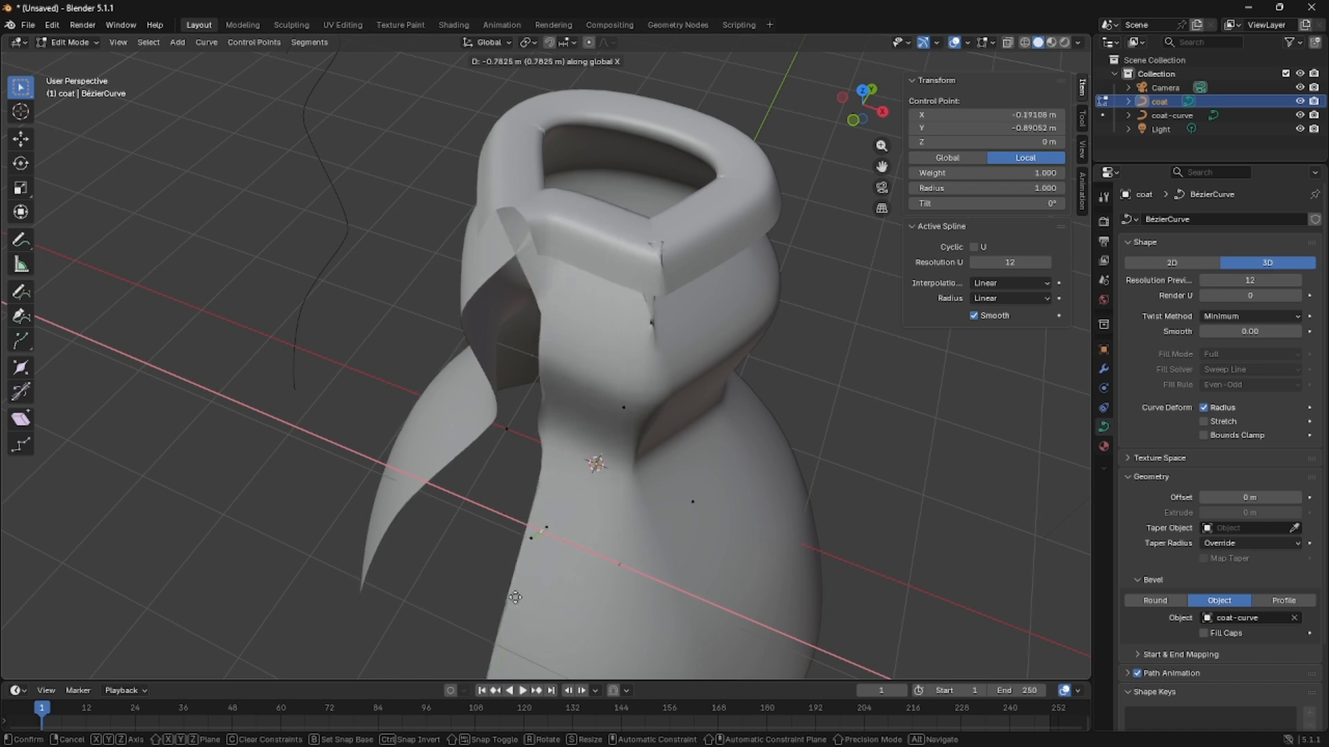
right_click(493, 467)
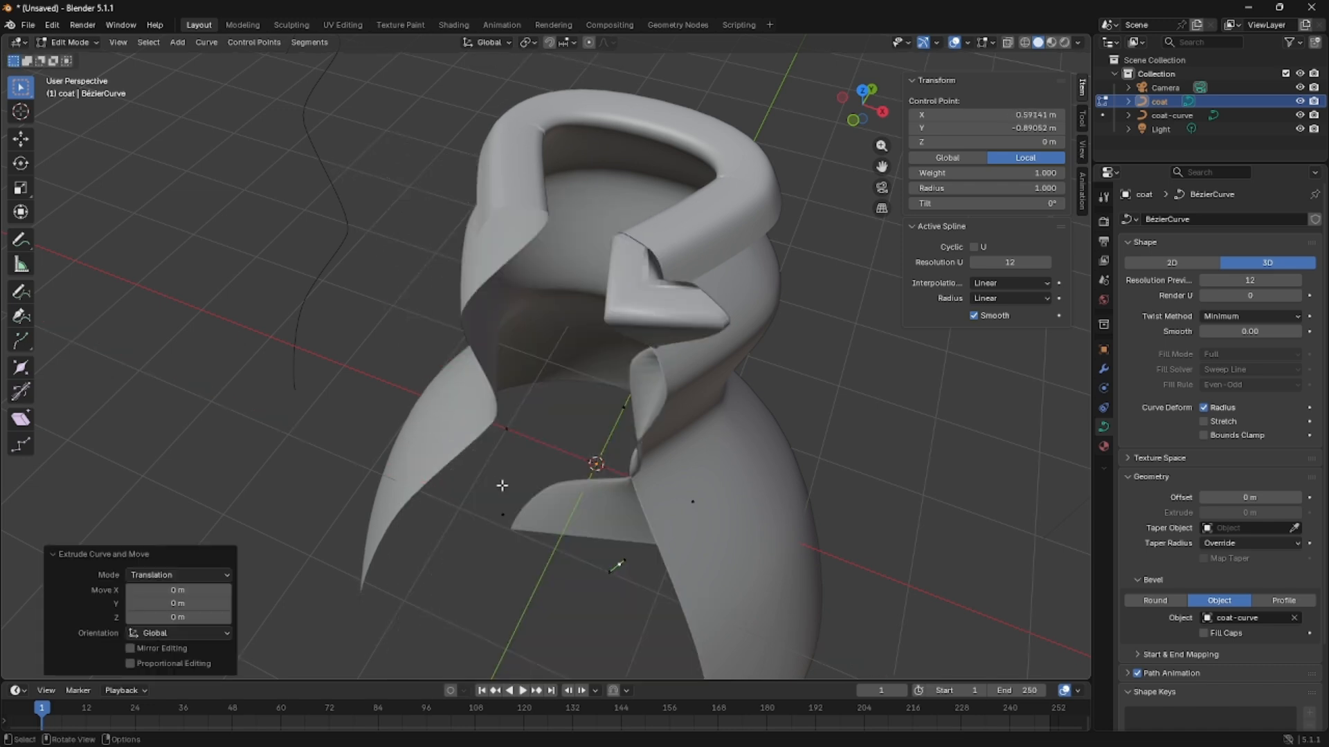
key(ctrl+z)
Move both front end control points about -0.21 m along global Y and scale them uniformly to about 0.71.
click(614, 577)
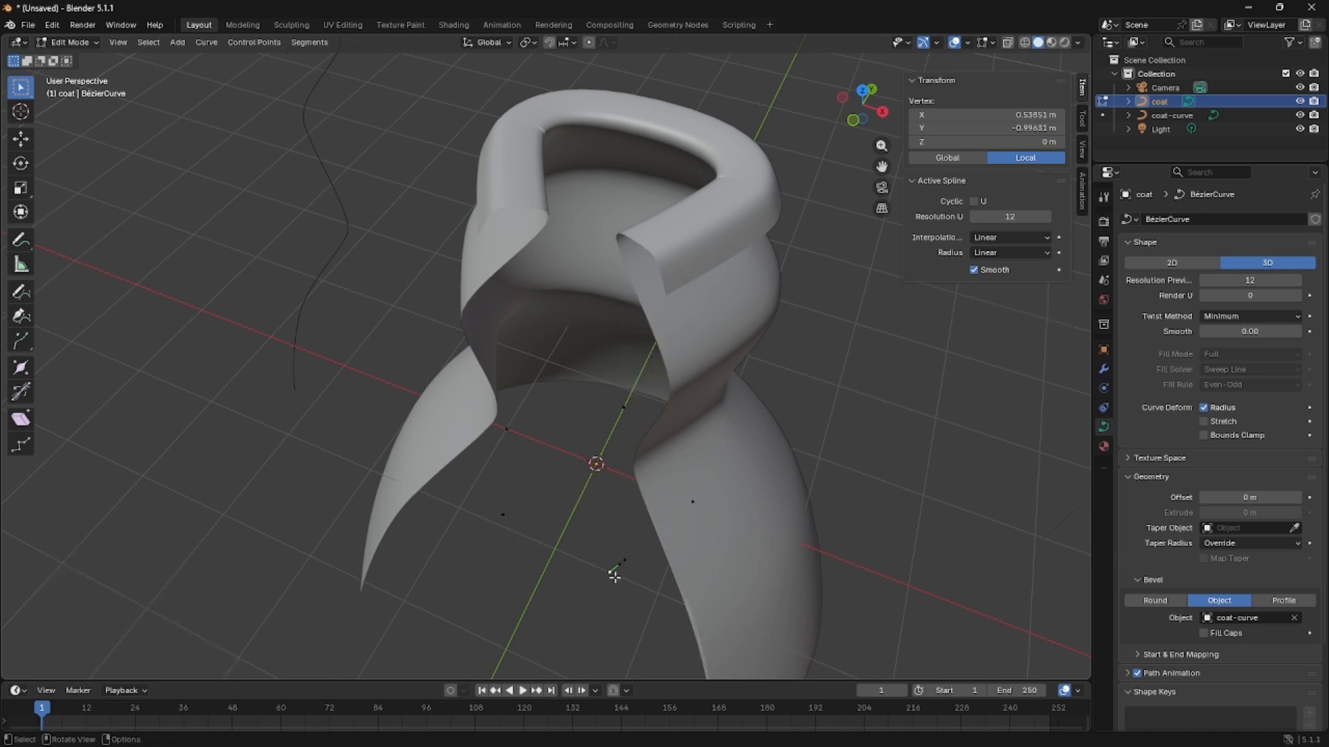
click(615, 567)
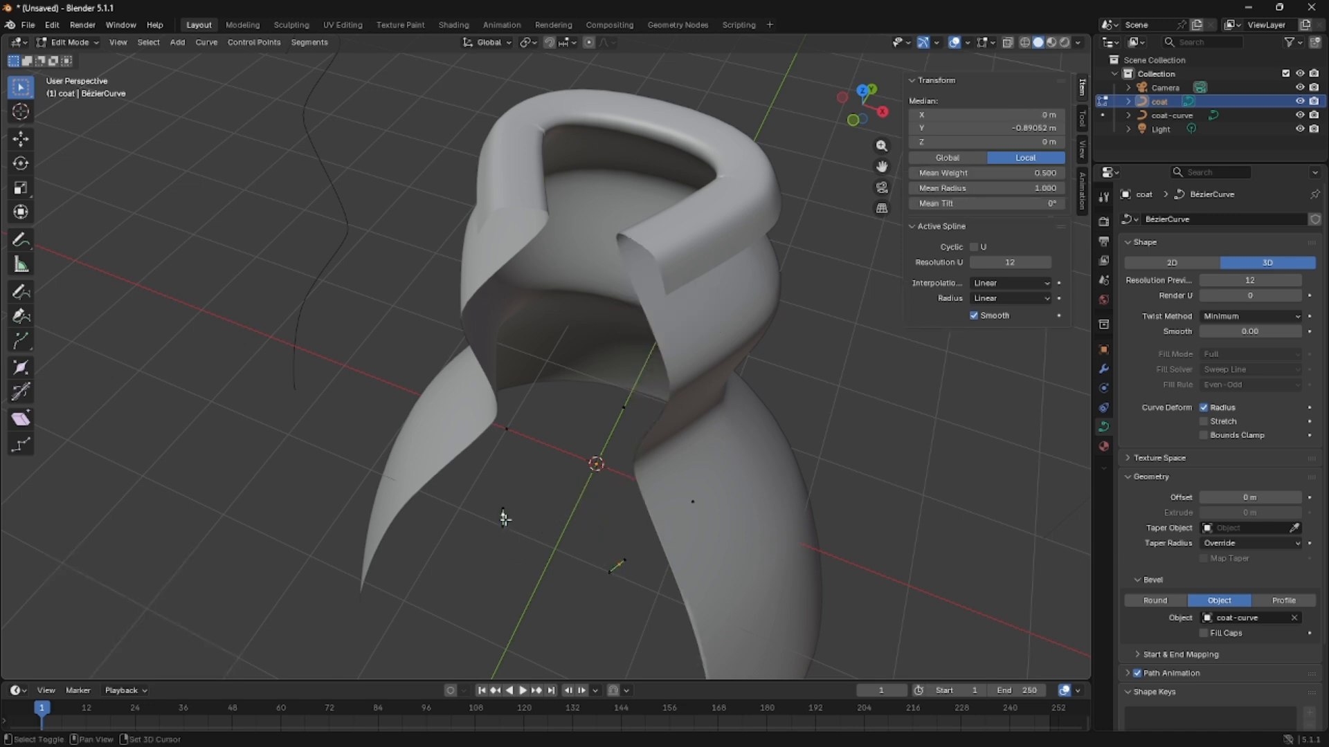
key(g)
key(y)
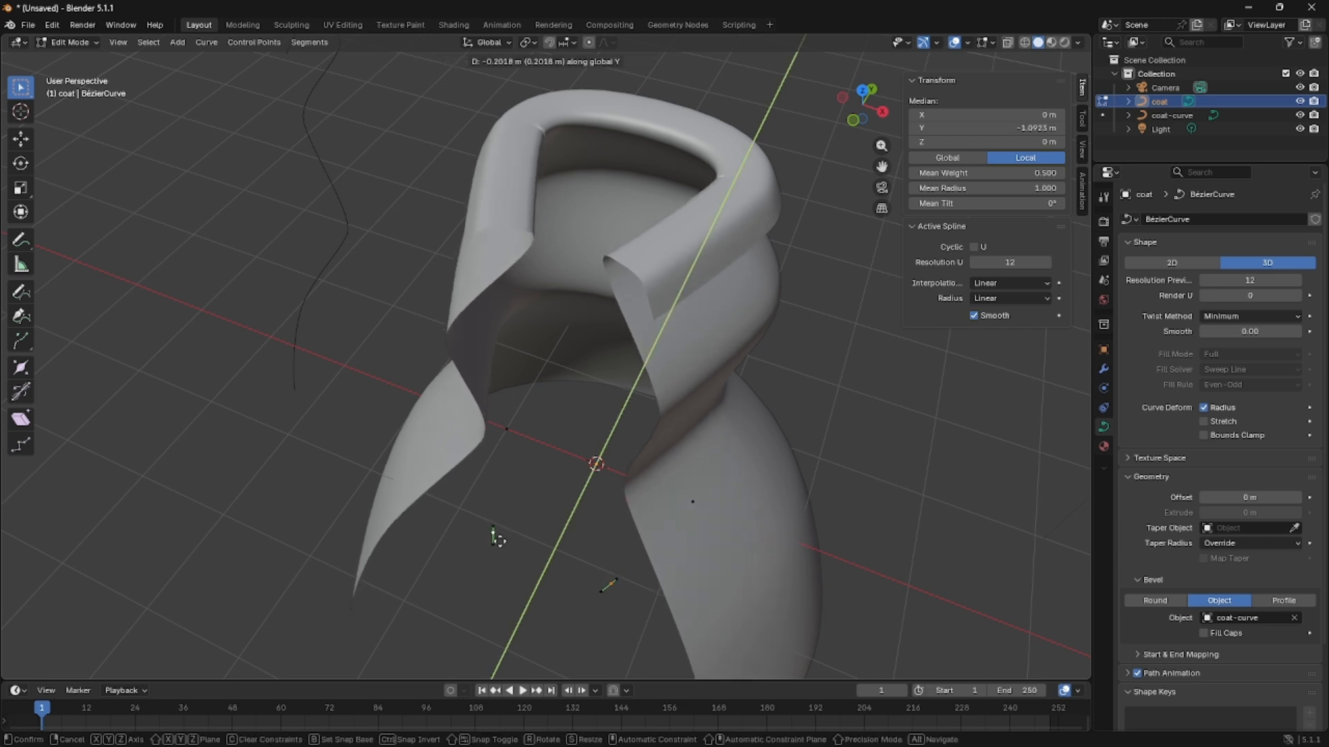
click(496, 540)
key(s)
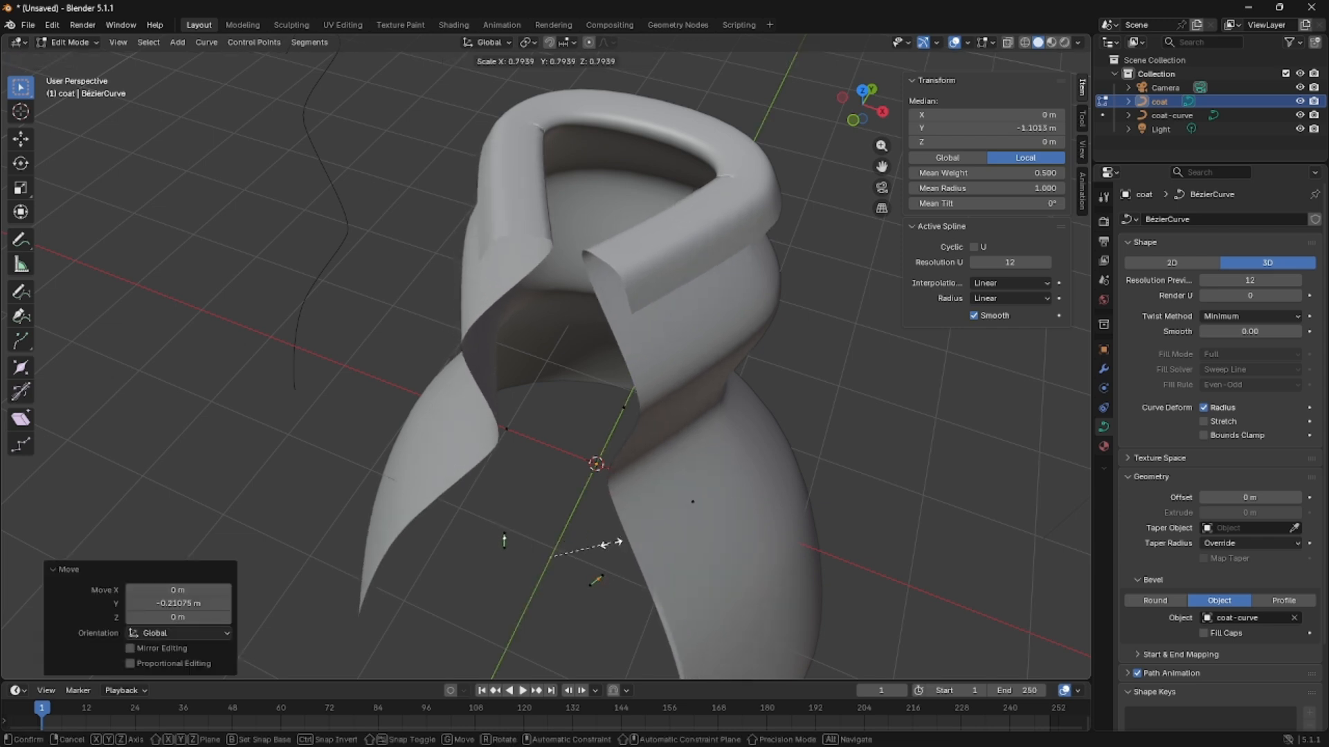
click(605, 545)
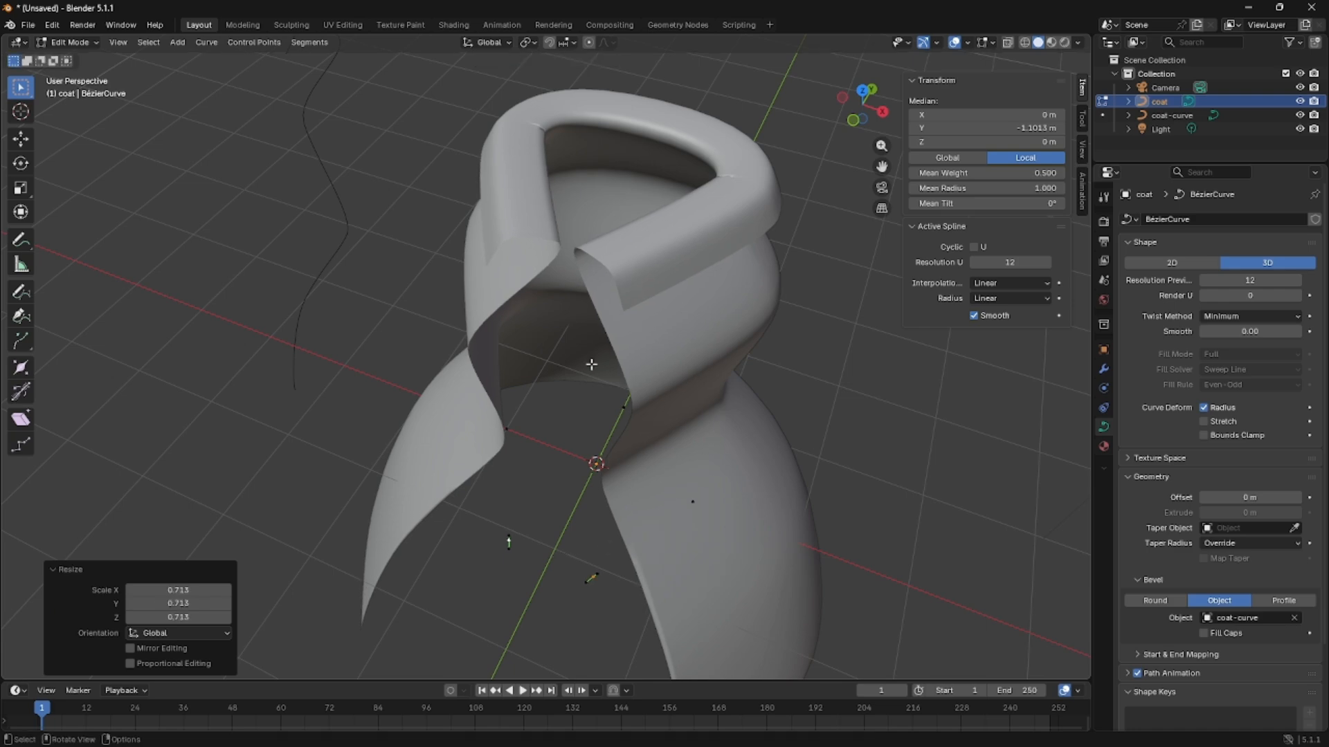
Select the two opposite side control points of the coat curve together.
middle_drag(548, 252, 512, 385)
click(504, 398)
middle_drag(644, 494, 688, 491)
shift+click(678, 476)
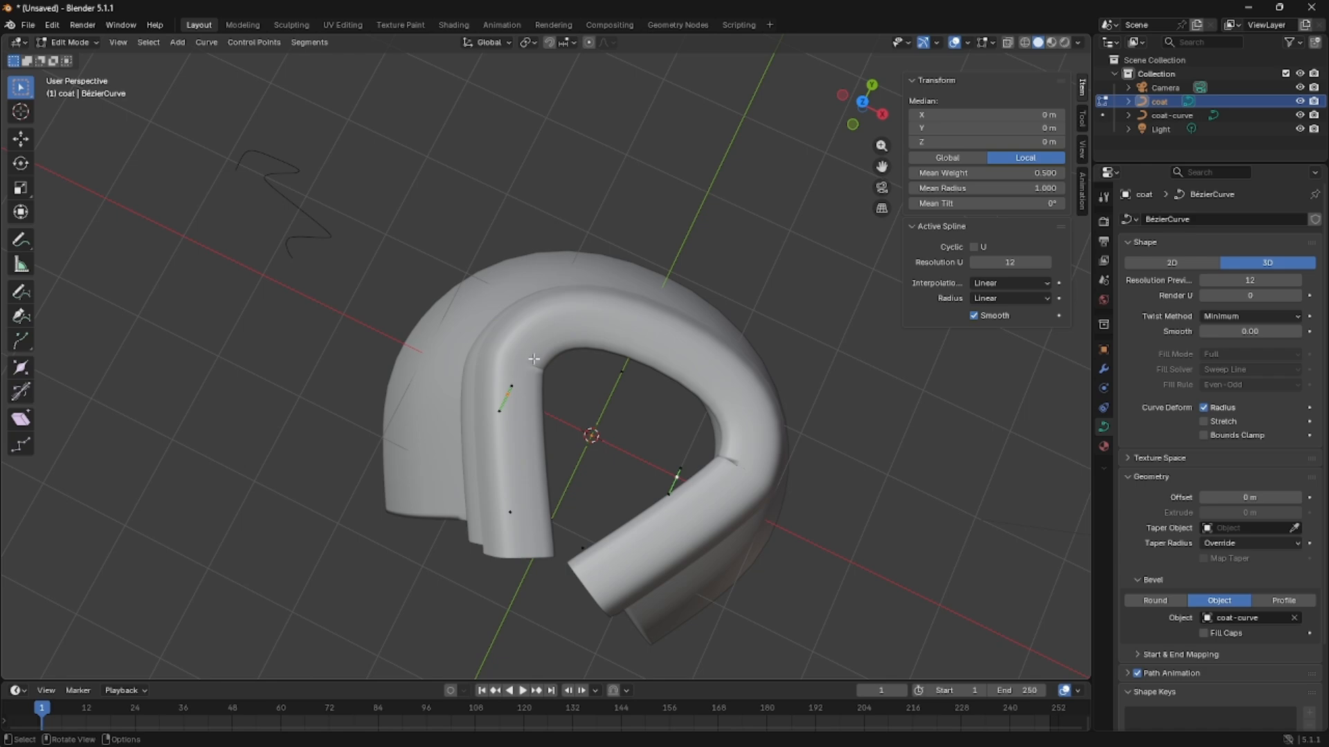
middle_drag(720, 463, 747, 308)
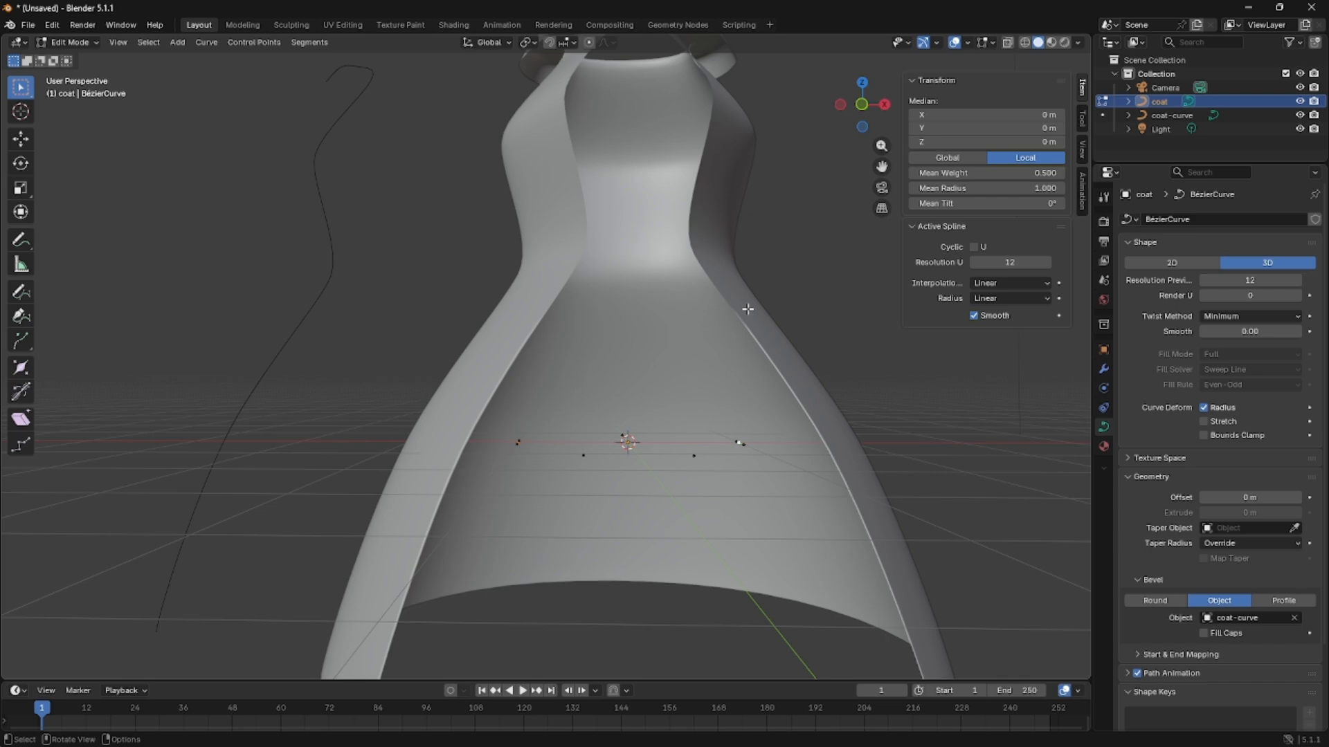
middle_drag(691, 366, 625, 382)
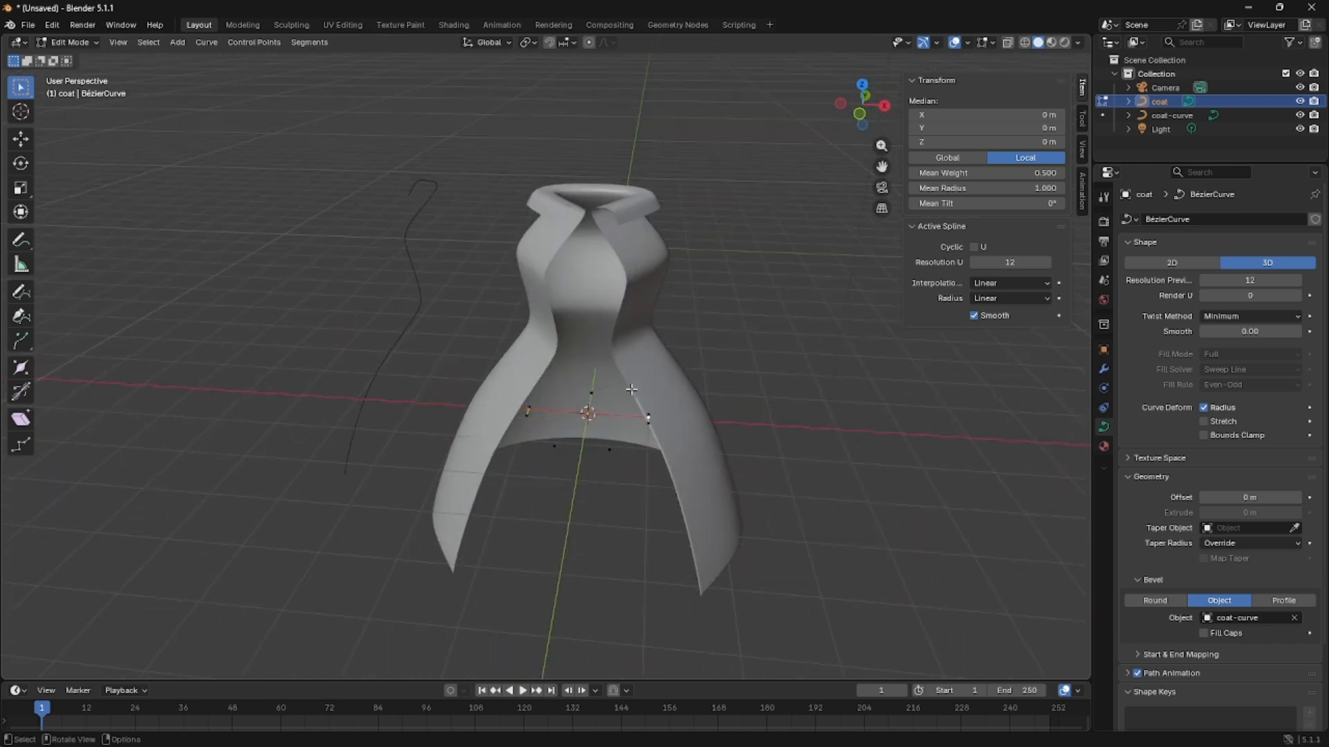